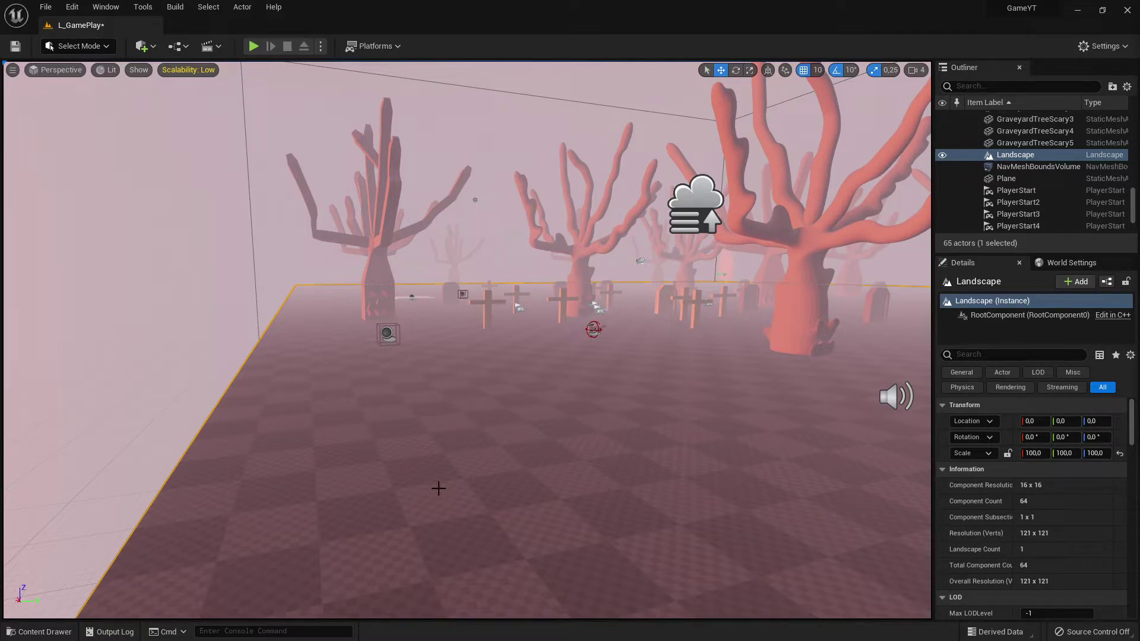
# Open the GraveyardStone static mesh from the Blender content folder for editing
pyautogui.click(43, 631)
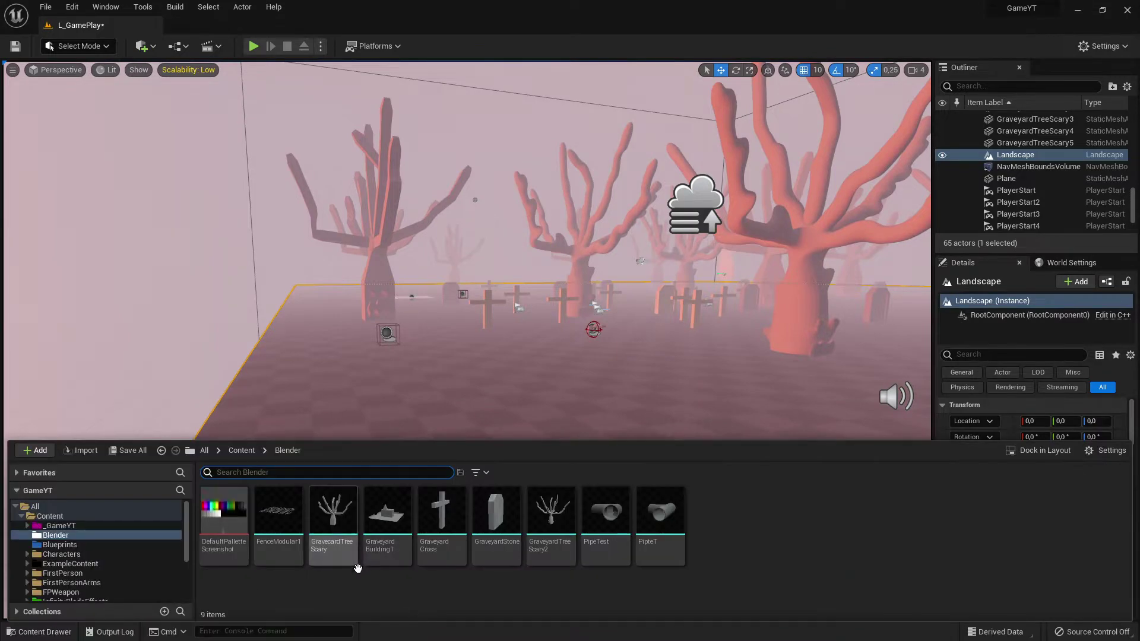
pyautogui.click(497, 517)
pyautogui.doubleClick(496, 518)
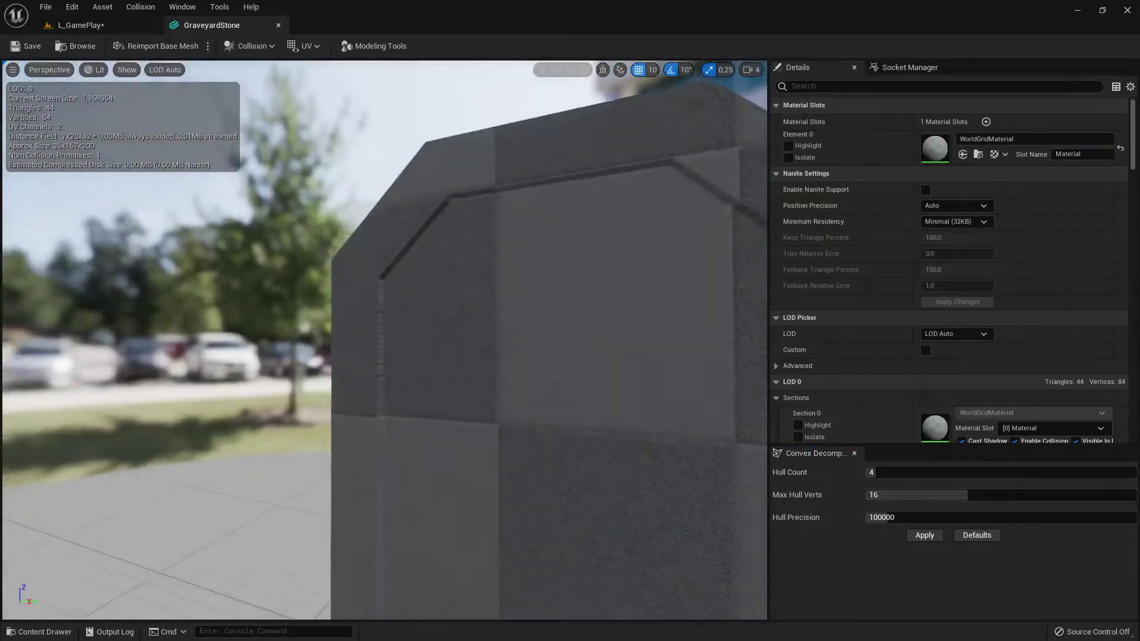
pyautogui.moveTo(575, 298)
pyautogui.mouseDown(button='right')
pyautogui.moveTo(591, 313)
pyautogui.moveTo(584, 299)
pyautogui.mouseUp(button='right')
pyautogui.press('s')
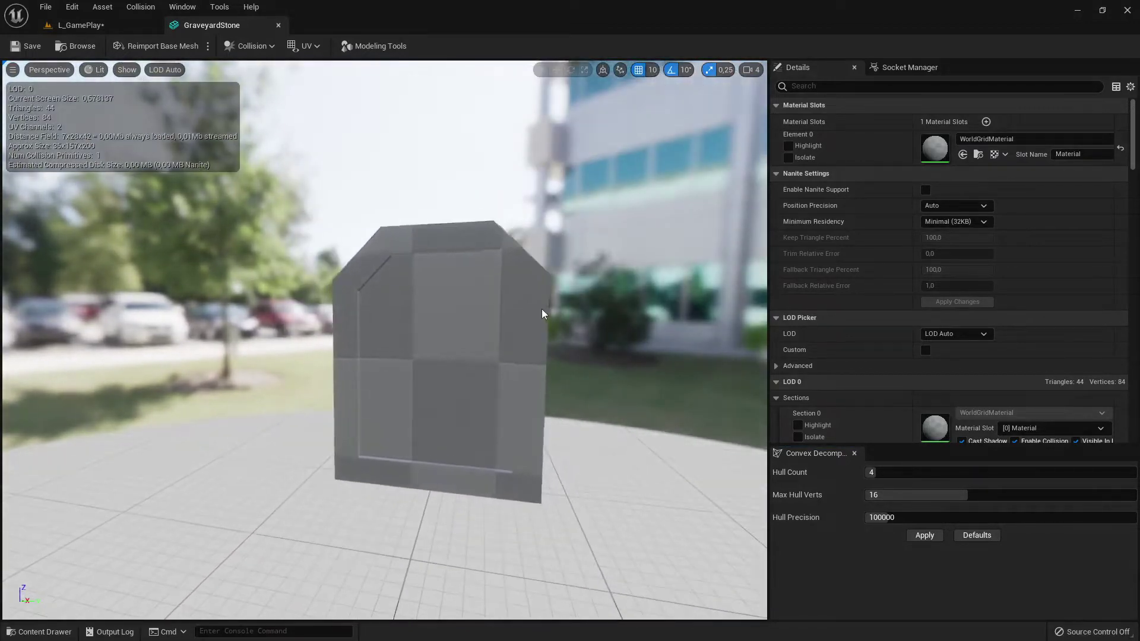
pyautogui.scroll(3, 542, 313)
# Filter the mesh details by "col", collapse the Primitives list, and choose Use Complex Collision As Simple for Collision Complexity
pyautogui.click(811, 87)
pyautogui.write('col')
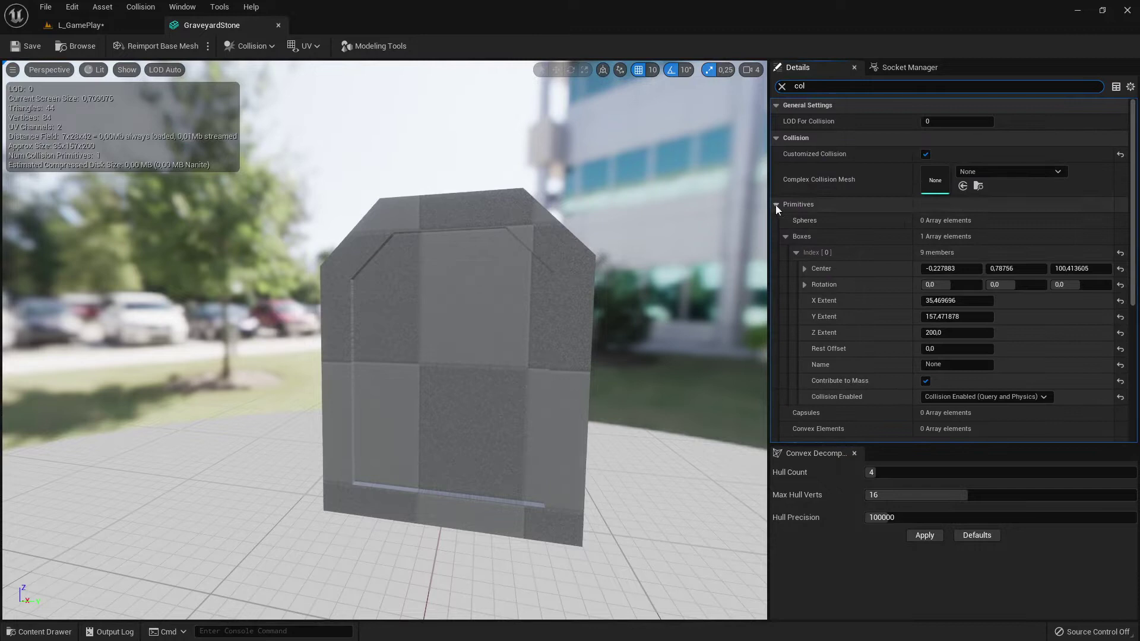
pyautogui.click(776, 204)
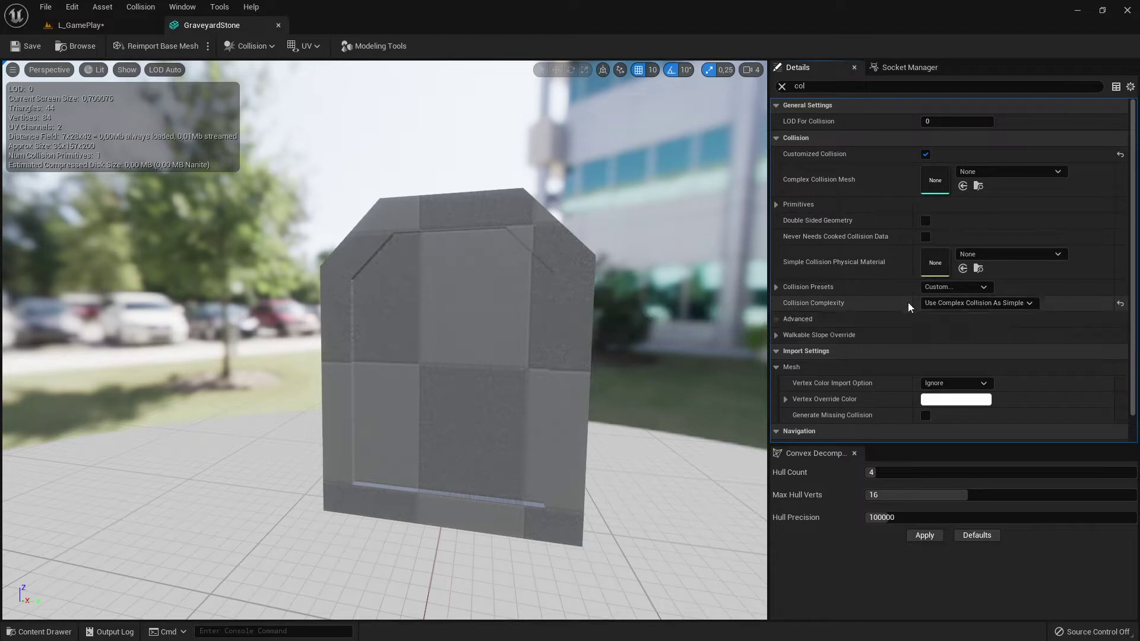
pyautogui.click(958, 304)
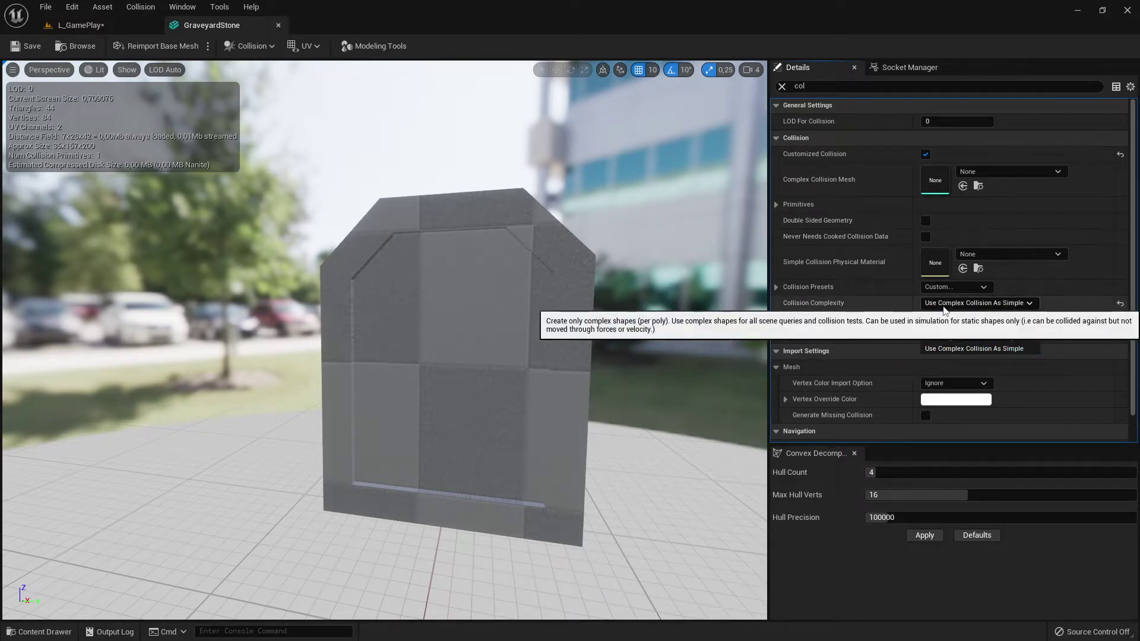
pyautogui.click(973, 348)
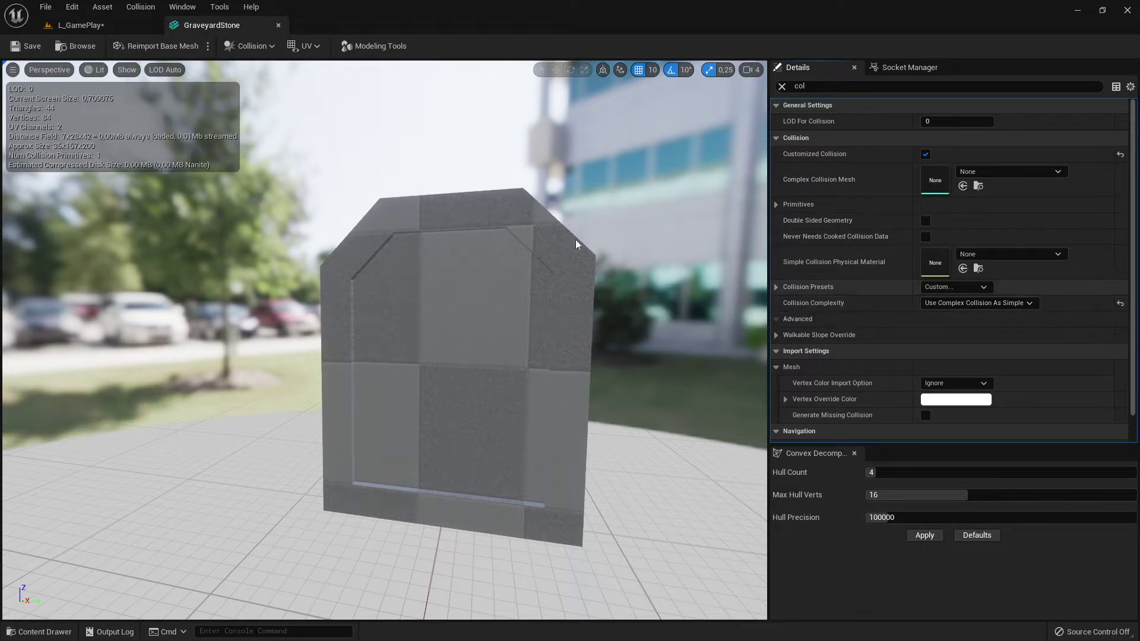
# Display the complex collision wireframe on the gravestone and examine how it follows the mesh on the front and back
pyautogui.click(127, 70)
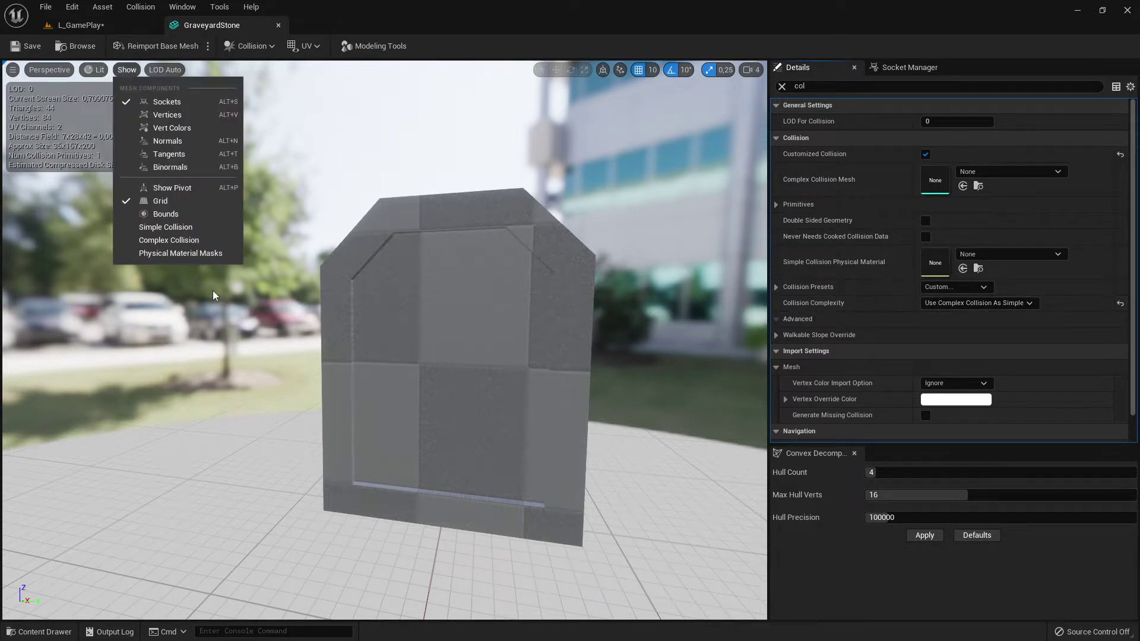
pyautogui.click(169, 240)
pyautogui.moveTo(443, 351); pyautogui.dragTo(463, 333)
pyautogui.moveTo(463, 332); pyautogui.dragTo(427, 303, button='right')
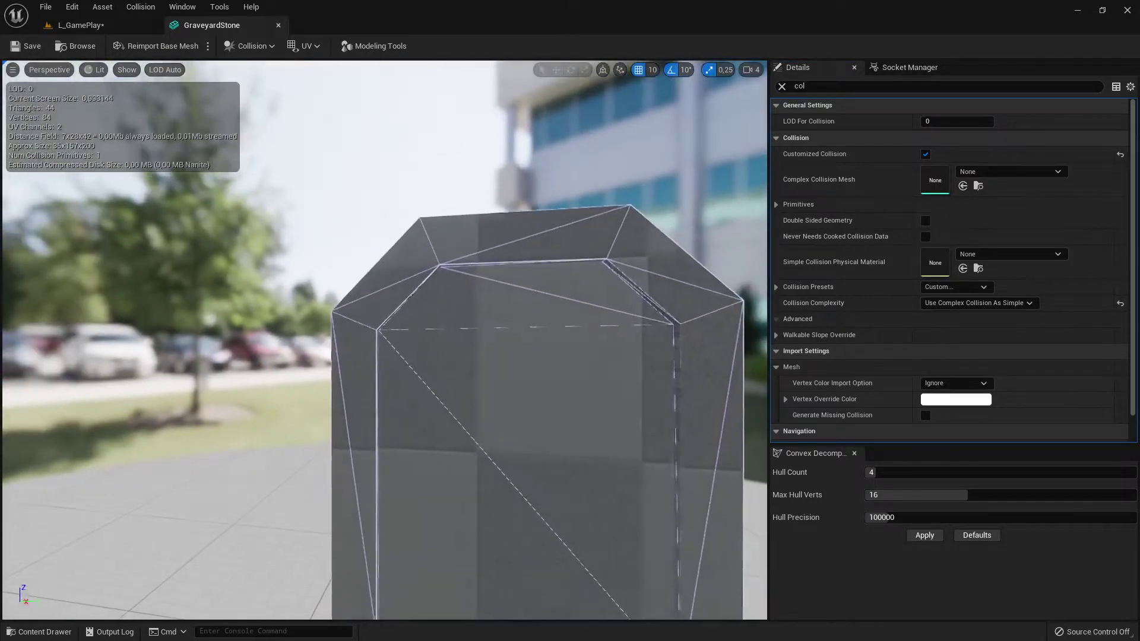
pyautogui.moveTo(562, 348); pyautogui.dragTo(641, 349, button='right')
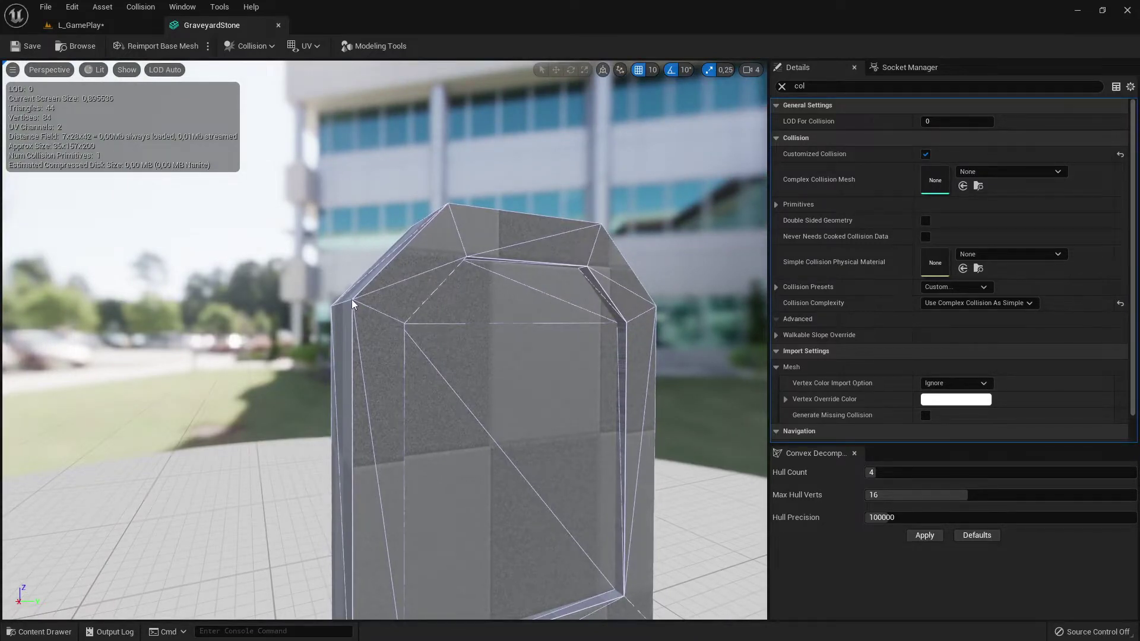
pyautogui.moveTo(464, 321); pyautogui.dragTo(428, 301, button='right')
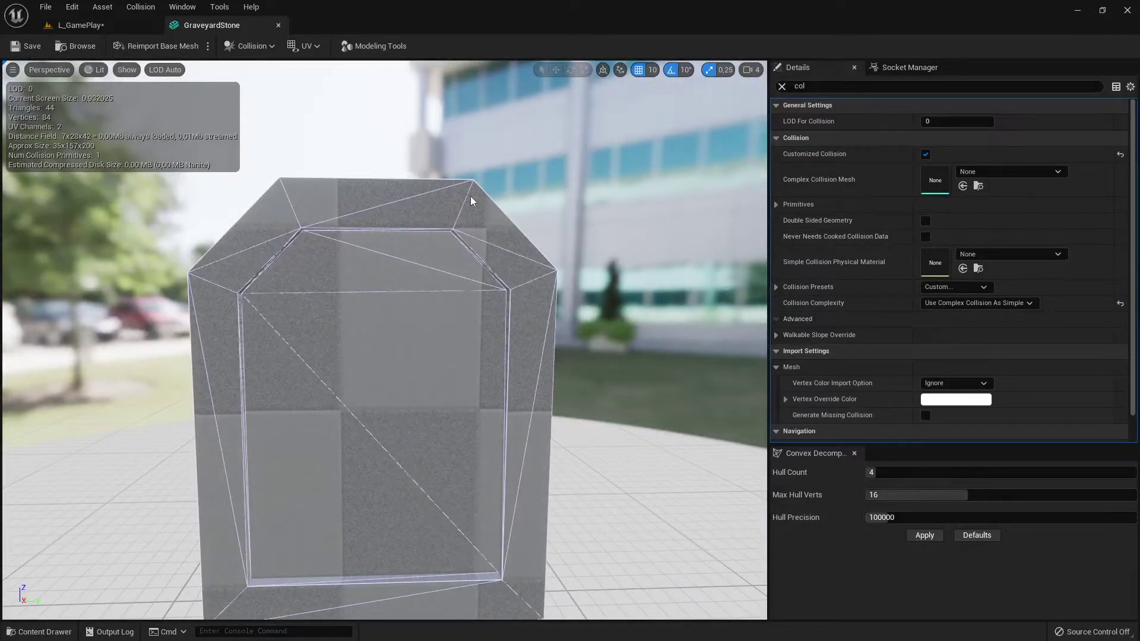
pyautogui.moveTo(561, 291); pyautogui.dragTo(542, 308, button='right')
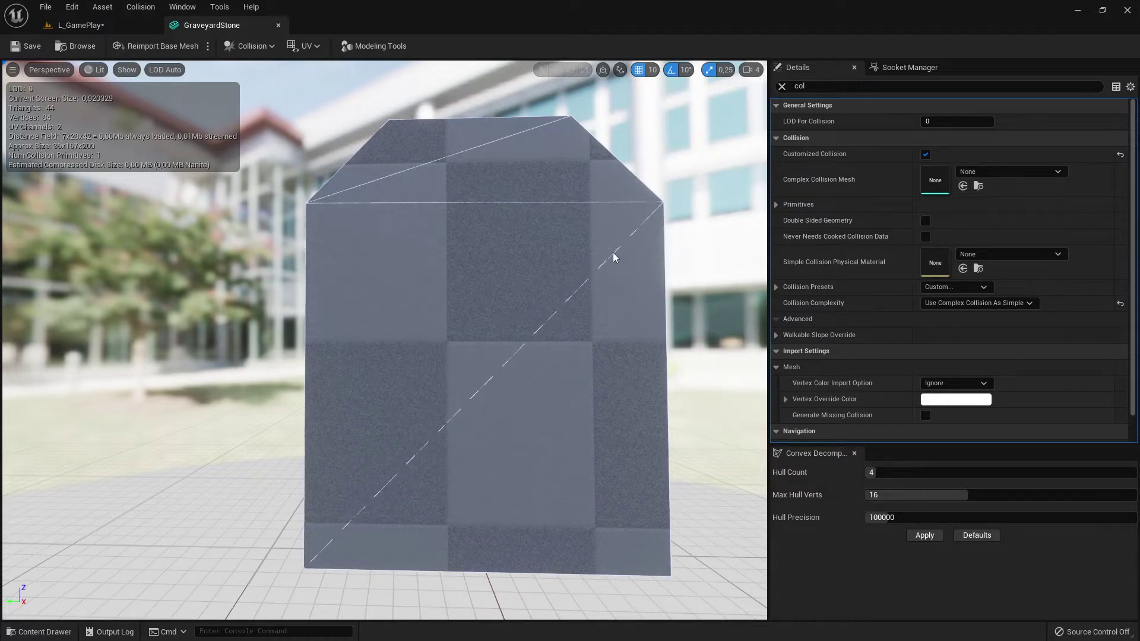
pyautogui.moveTo(613, 251); pyautogui.dragTo(581, 296, button='right')
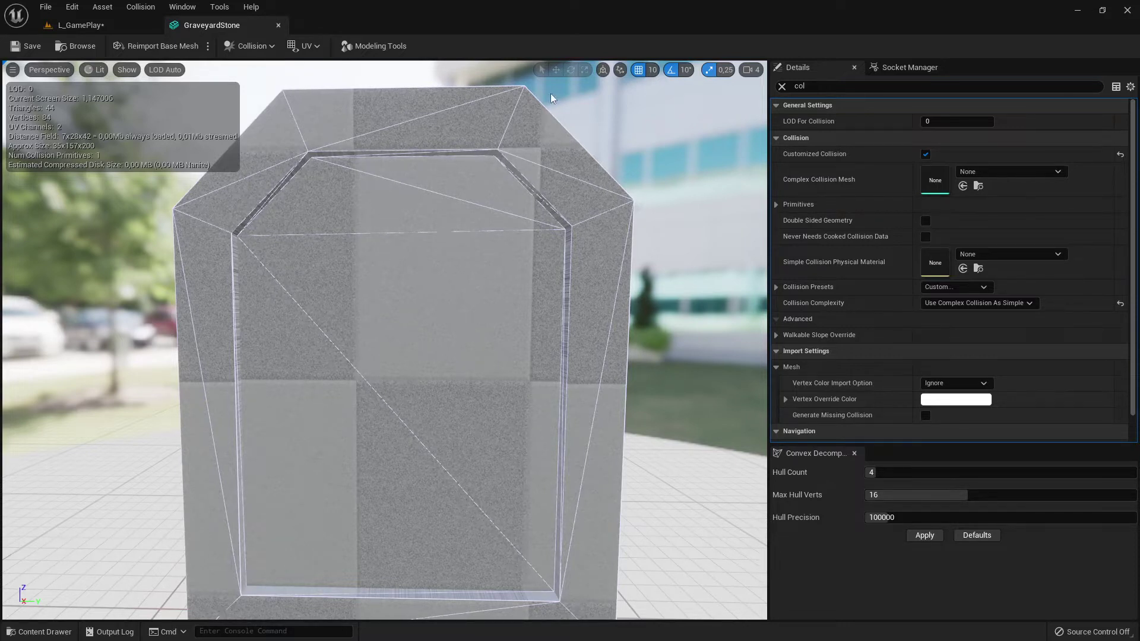
pyautogui.scroll(-6, 502, 350)
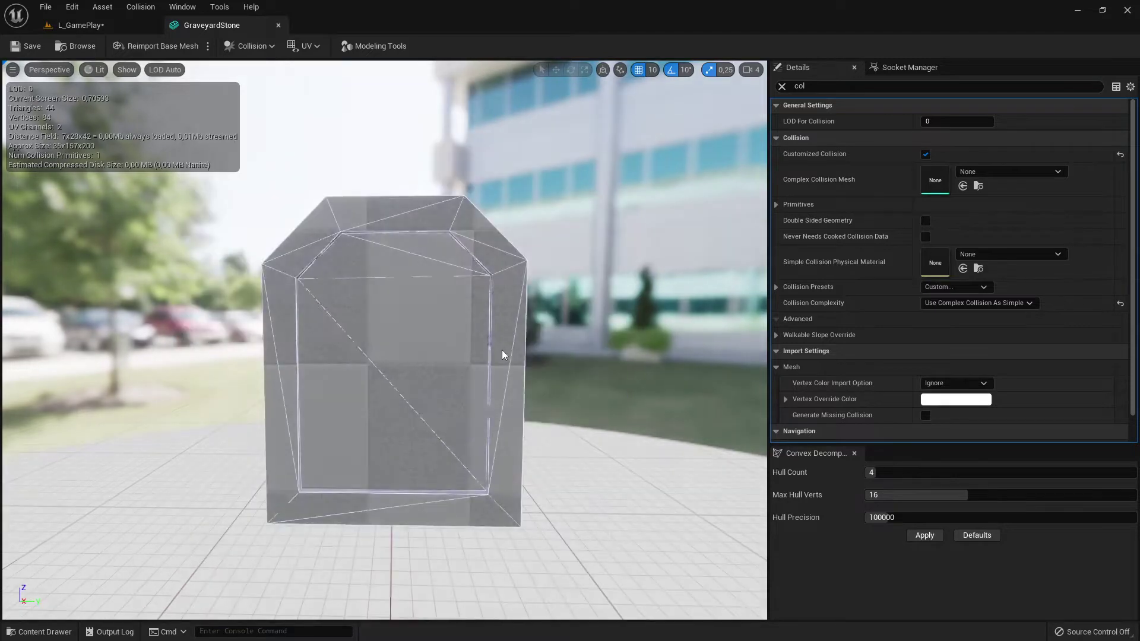
pyautogui.scroll(6, 502, 350)
# Set Collision Complexity to Project Default and show the simple collision overlay instead of the complex one
pyautogui.click(950, 304)
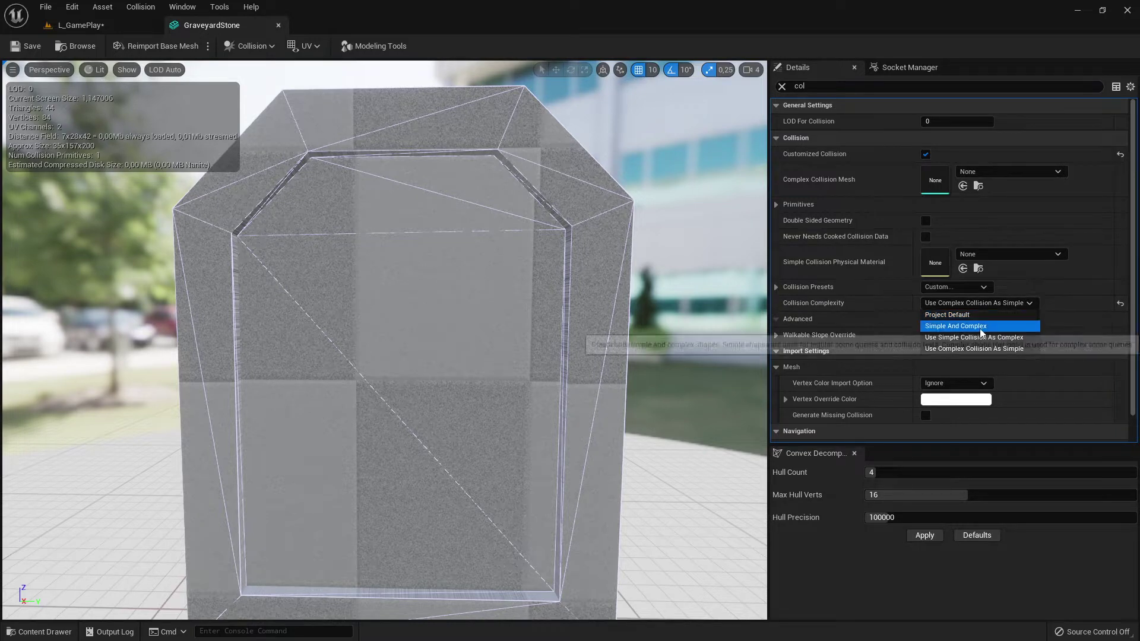
pyautogui.click(965, 318)
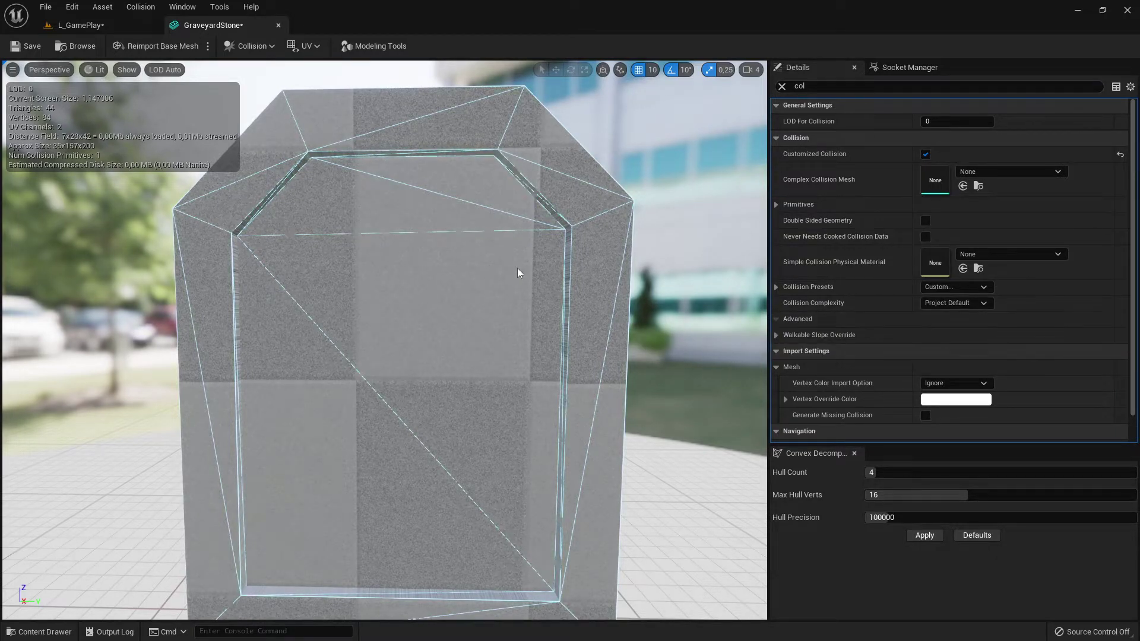
pyautogui.click(125, 70)
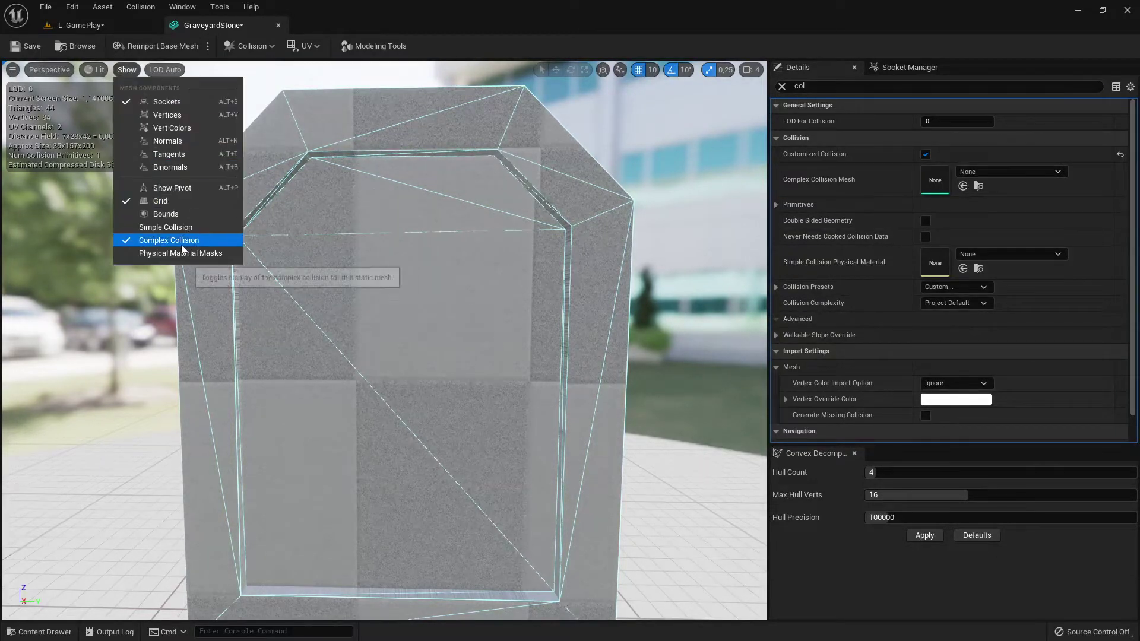
pyautogui.click(181, 245)
pyautogui.click(126, 71)
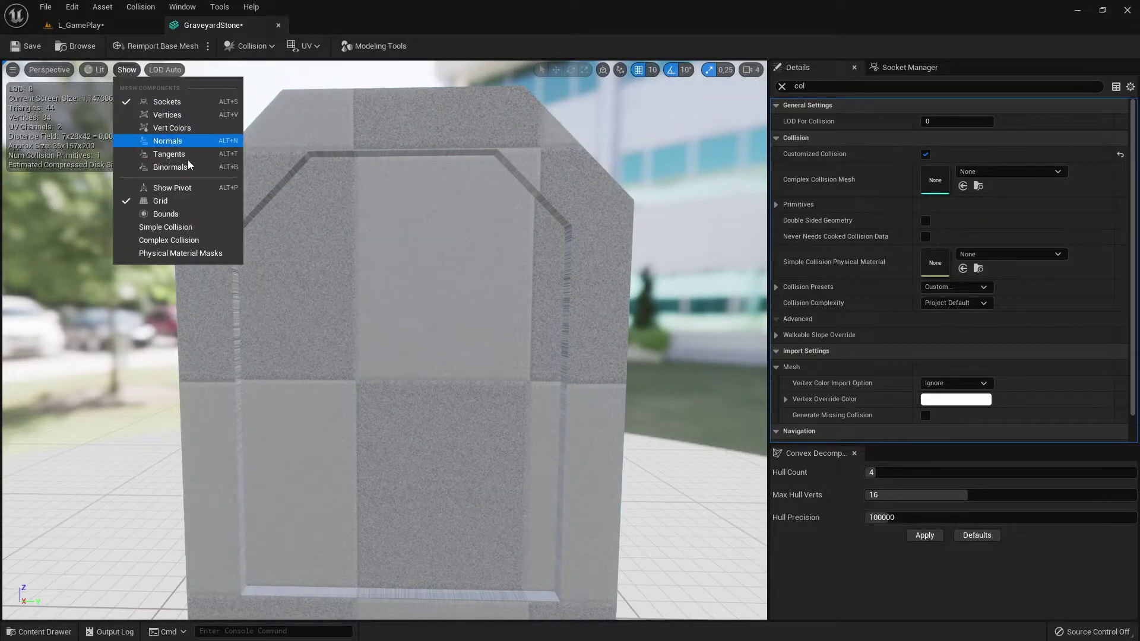
pyautogui.click(191, 228)
# Examine the simple collision box around the gravestone, especially at the angled upper corners, and the available simplified collision shapes
pyautogui.scroll(-8, 534, 199)
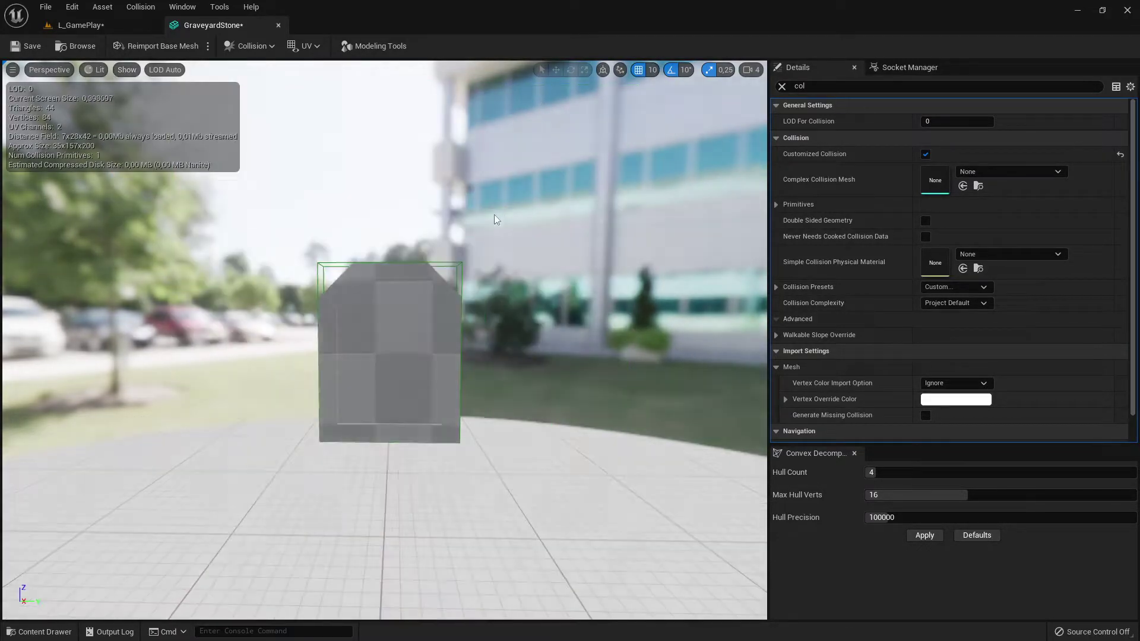
pyautogui.scroll(5, 475, 229)
pyautogui.moveTo(474, 229); pyautogui.dragTo(448, 303, button='right')
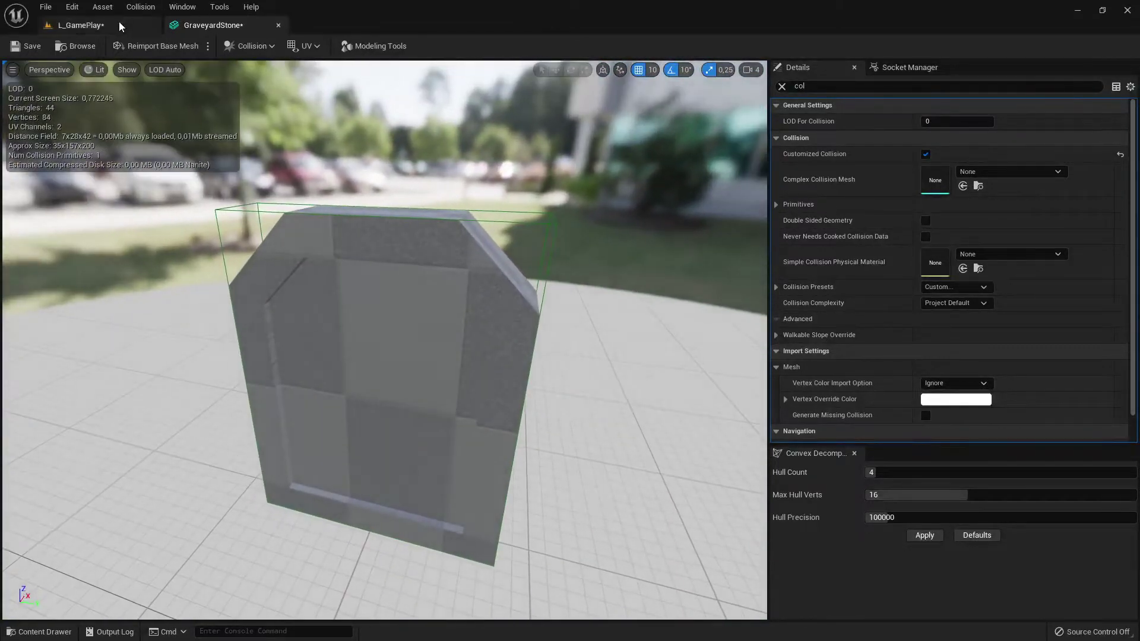
pyautogui.click(141, 6)
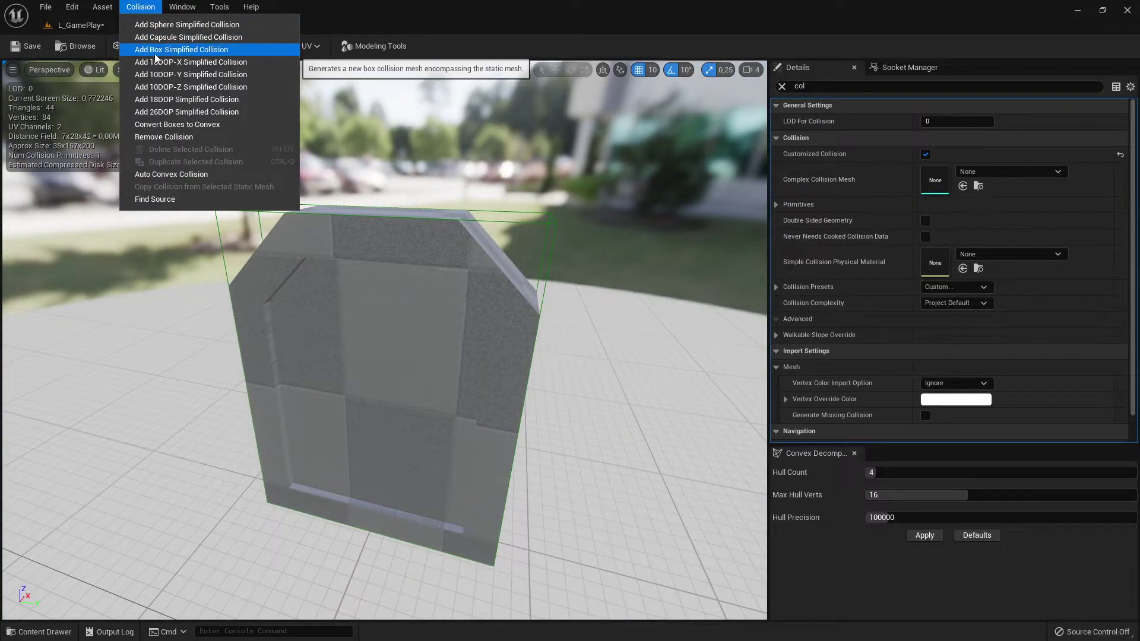
pyautogui.moveTo(347, 408)
pyautogui.mouseDown(button='right')
pyautogui.moveTo(368, 410)
pyautogui.moveTo(333, 399)
pyautogui.moveTo(356, 425)
pyautogui.mouseUp(button='right')
pyautogui.moveTo(458, 387); pyautogui.dragTo(473, 377, button='right')
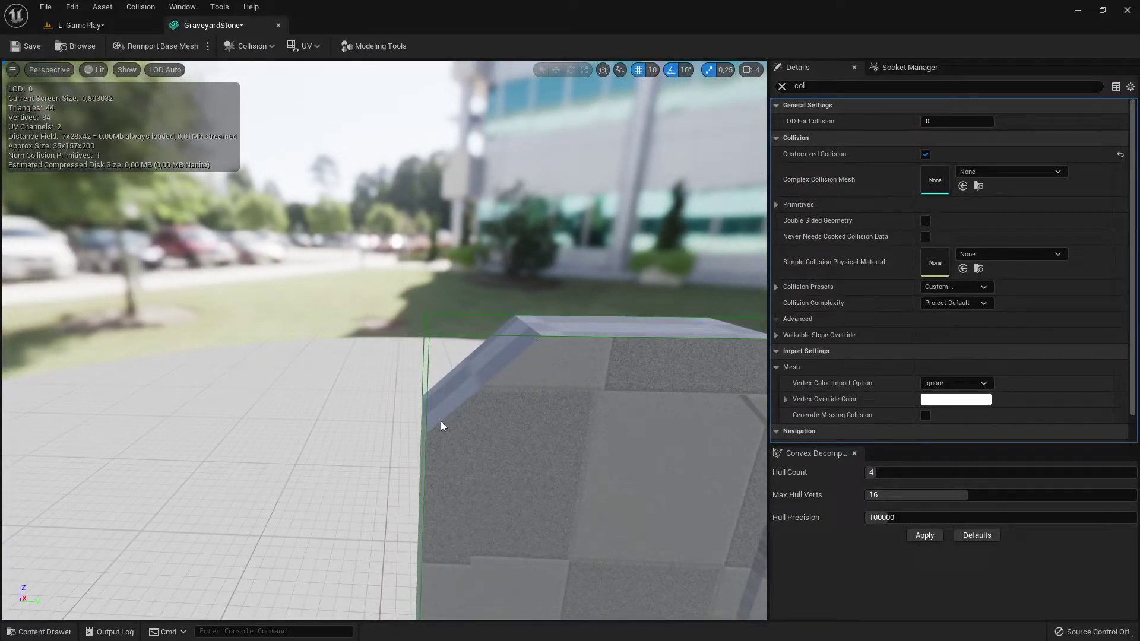
pyautogui.moveTo(441, 426)
pyautogui.mouseDown(button='right')
pyautogui.moveTo(424, 423)
pyautogui.moveTo(440, 423)
pyautogui.mouseUp(button='right')
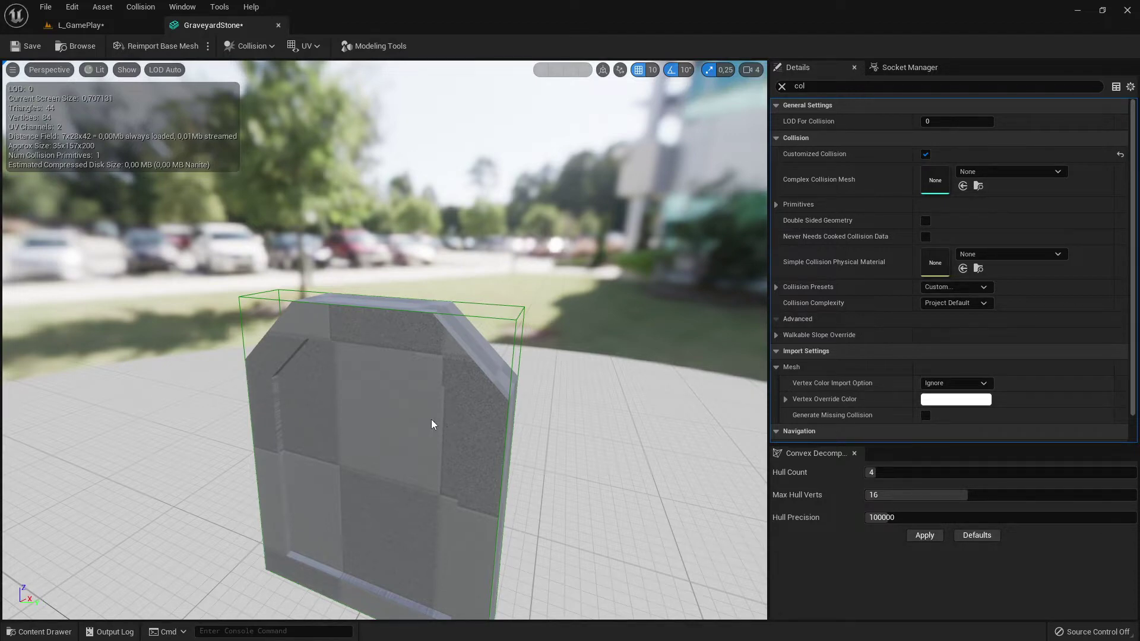
pyautogui.moveTo(433, 422); pyautogui.dragTo(440, 422, button='right')
pyautogui.moveTo(334, 347); pyautogui.dragTo(334, 347, button='right')
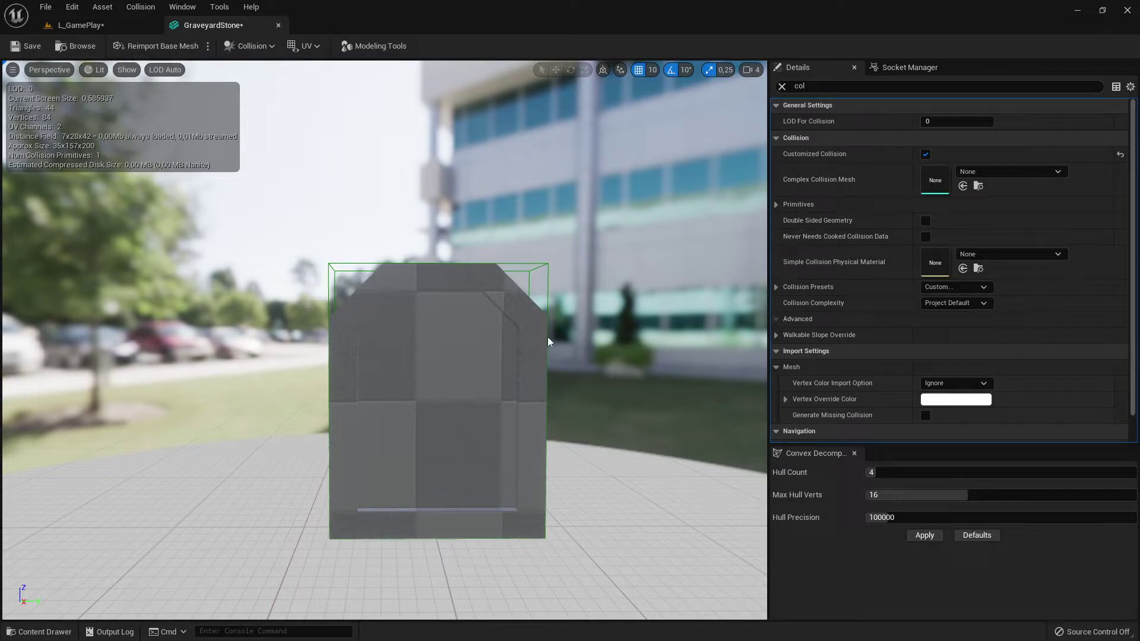
pyautogui.moveTo(481, 439)
pyautogui.mouseDown()
pyautogui.moveTo(451, 433)
pyautogui.moveTo(487, 433)
pyautogui.mouseUp()
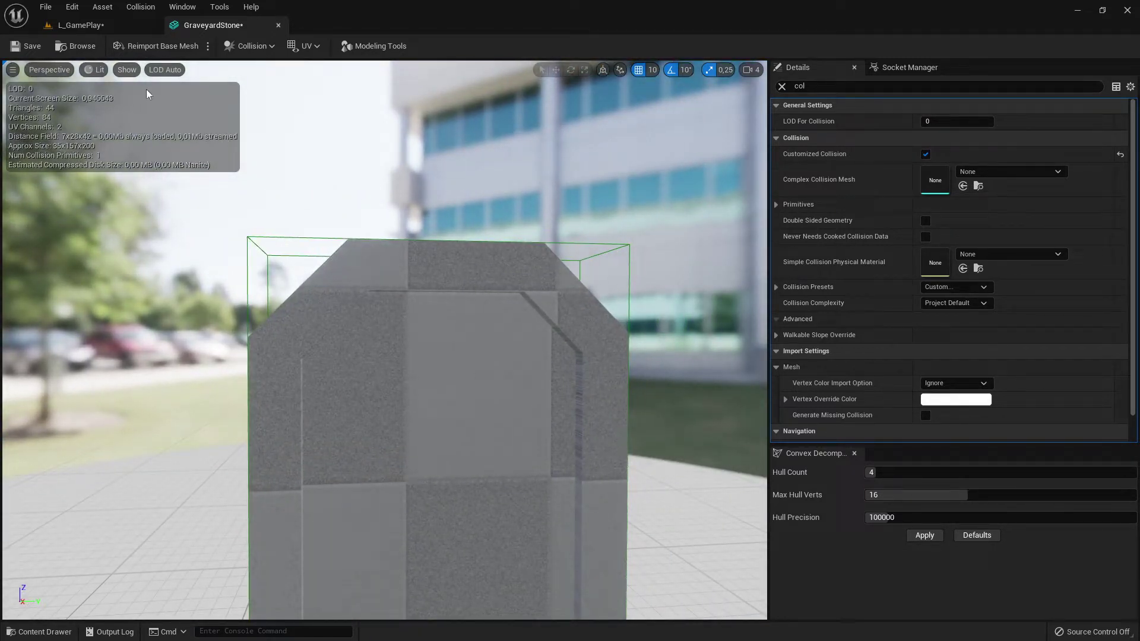
# Display the complex collision together with the simple collision on the gravestone and save the mesh
pyautogui.click(125, 70)
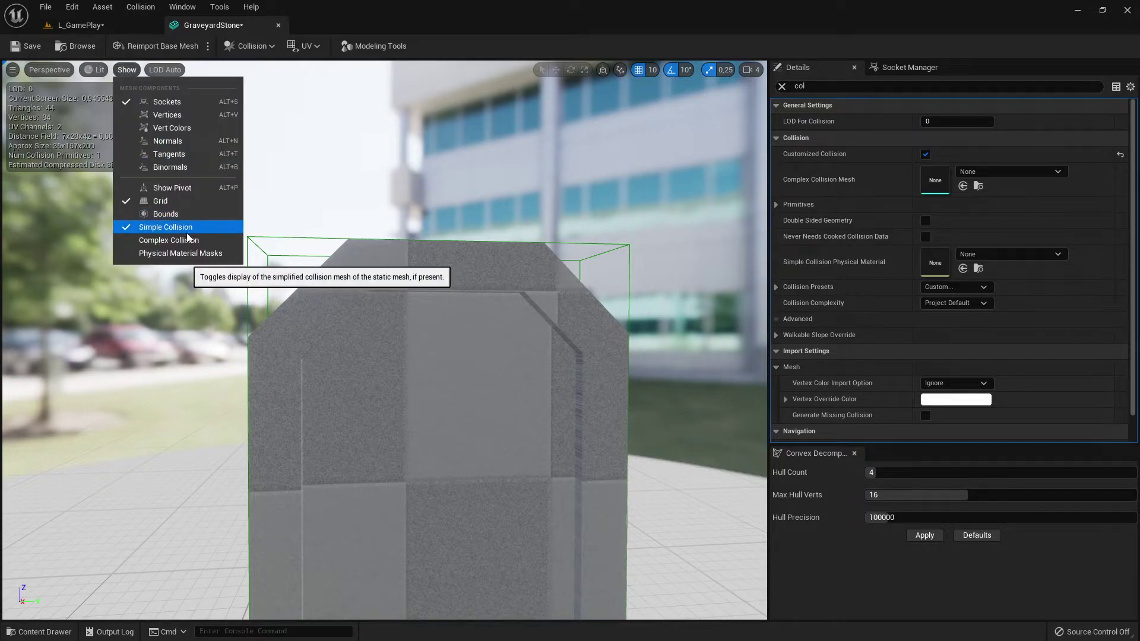
pyautogui.click(169, 240)
pyautogui.press('a')
pyautogui.moveTo(518, 412); pyautogui.dragTo(446, 411, button='right')
pyautogui.press('d')
pyautogui.press('w')
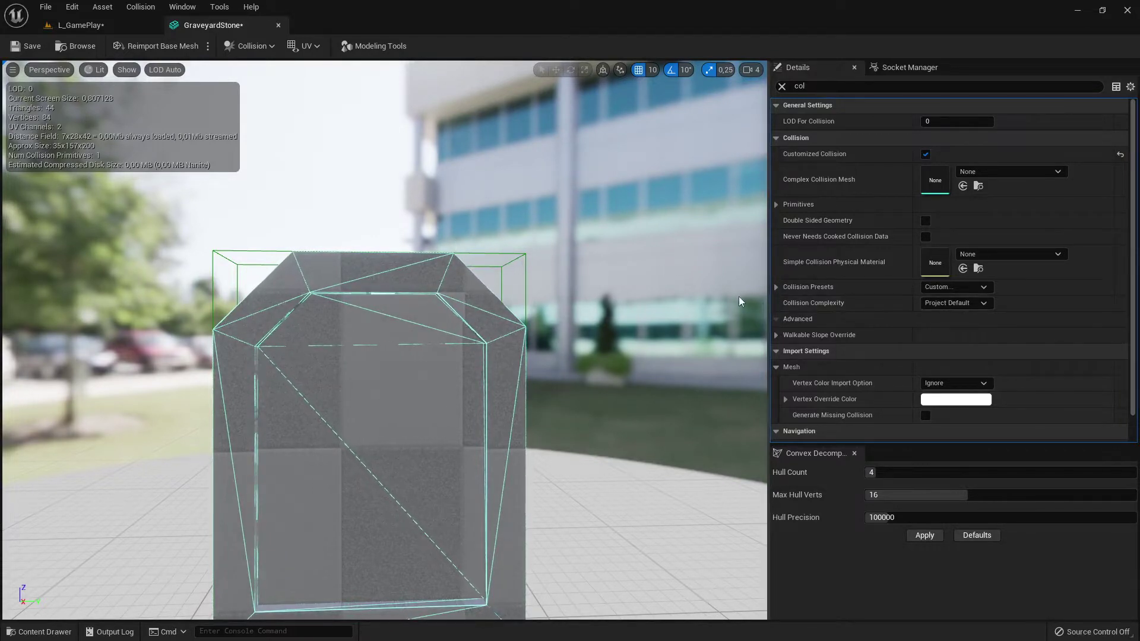
pyautogui.click(27, 45)
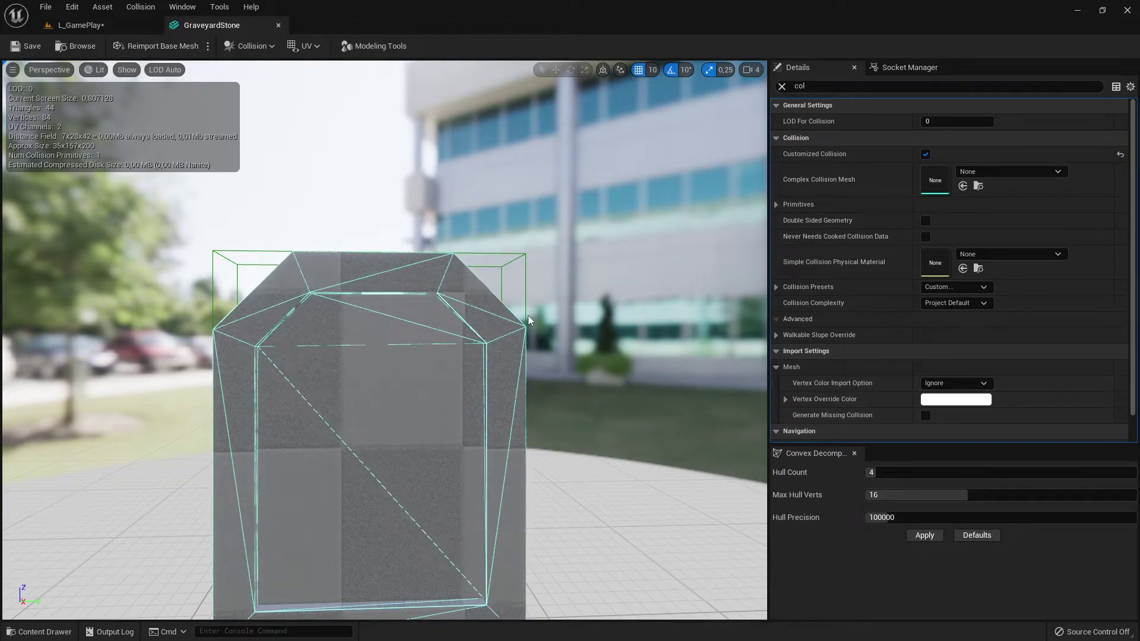
# Try Use Complex Collision As Simple for Collision Complexity, restore Project Default, and save the mesh
pyautogui.click(953, 303)
pyautogui.click(950, 349)
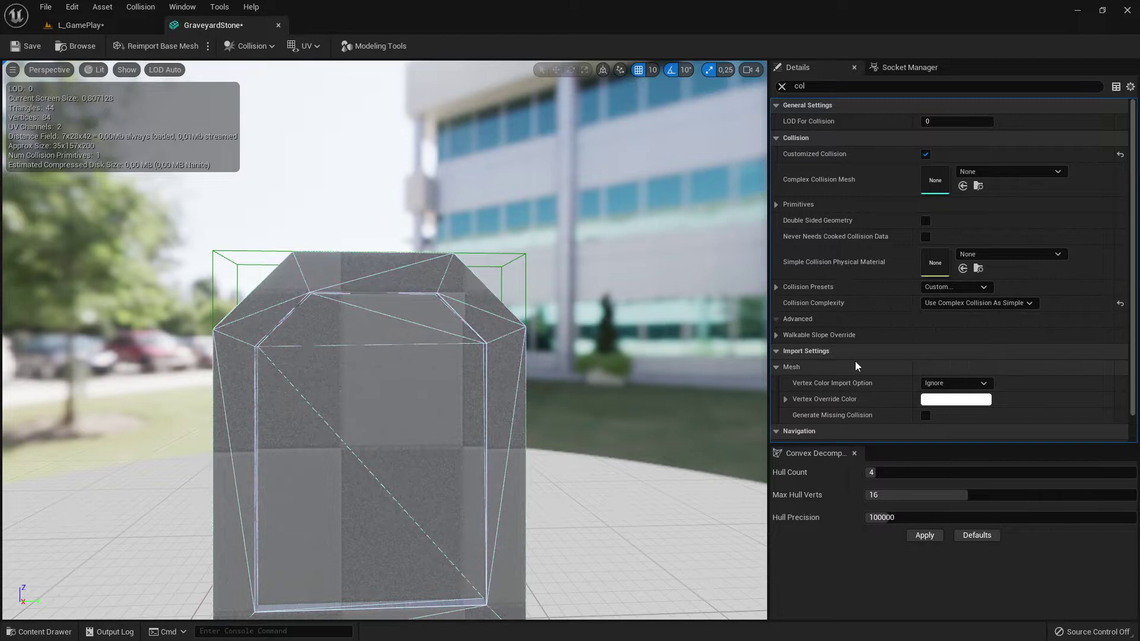
pyautogui.click(950, 304)
pyautogui.click(944, 315)
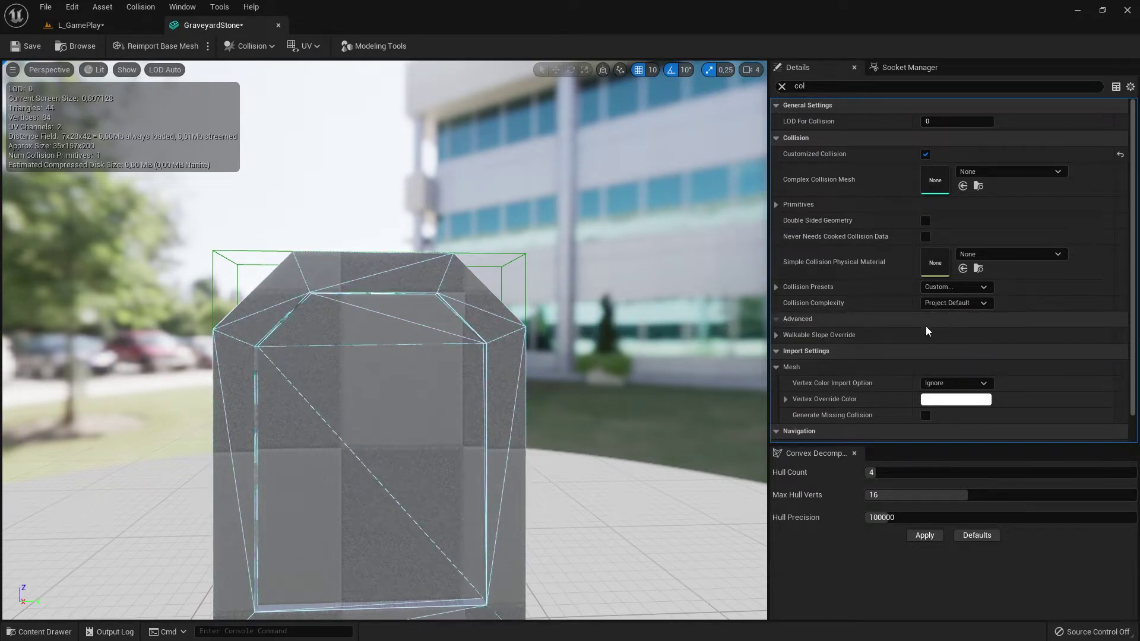
pyautogui.click(26, 46)
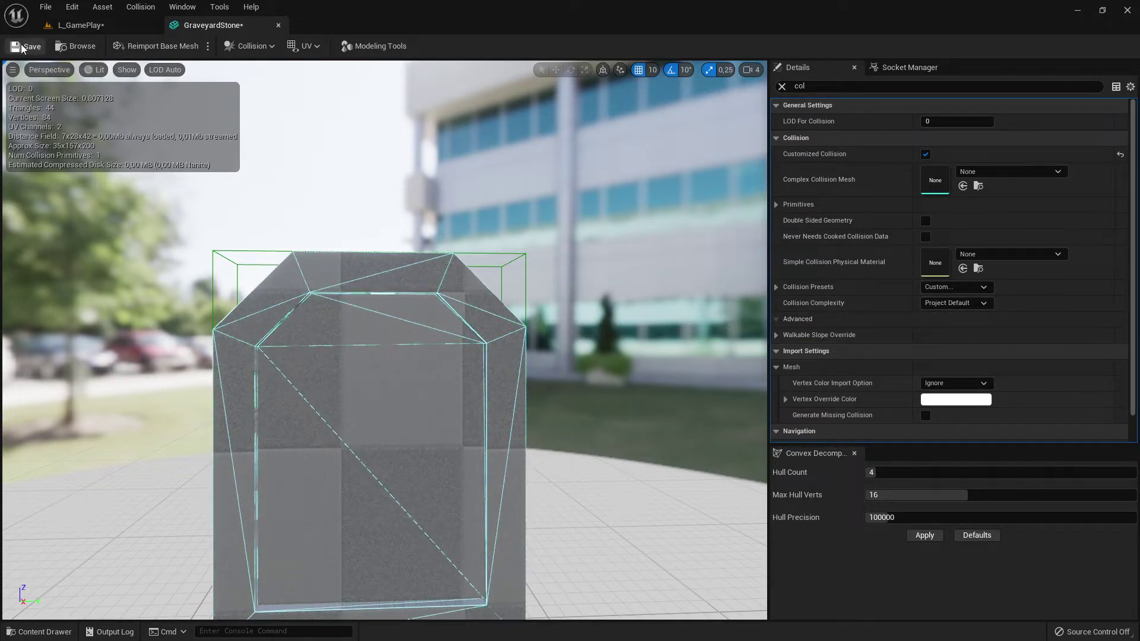
pyautogui.click(955, 303)
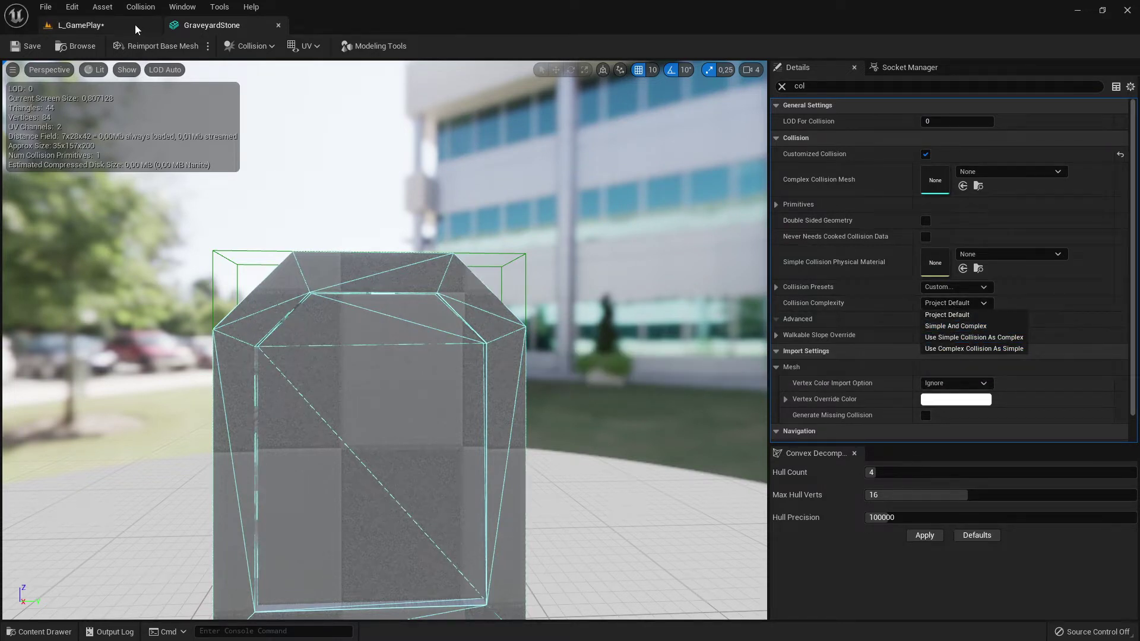
pyautogui.click(141, 6)
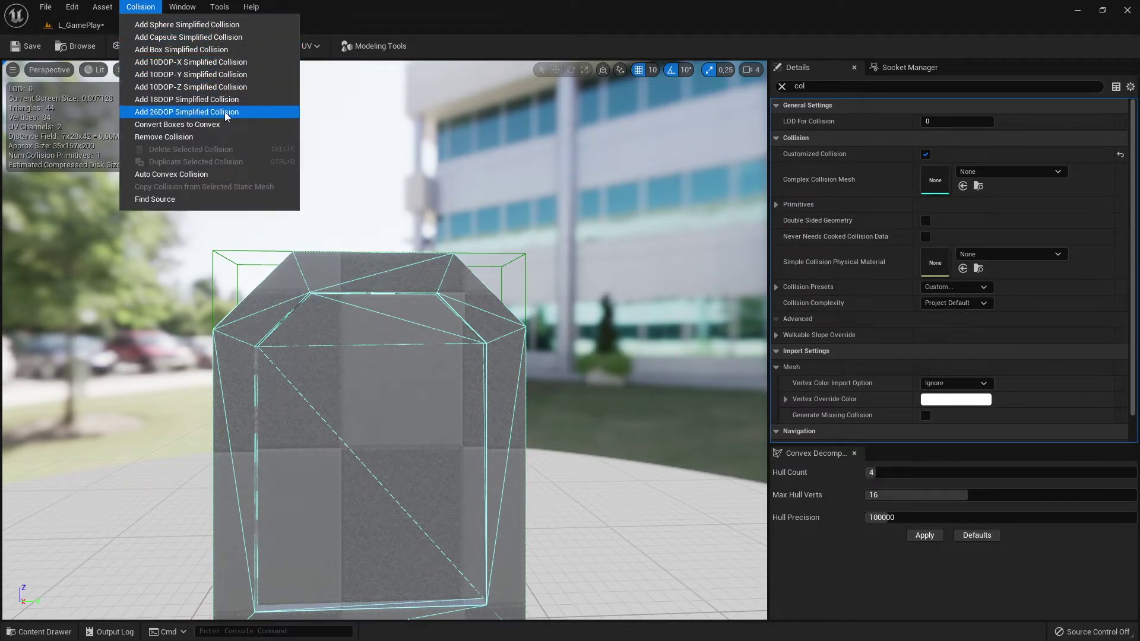
pyautogui.click(507, 121)
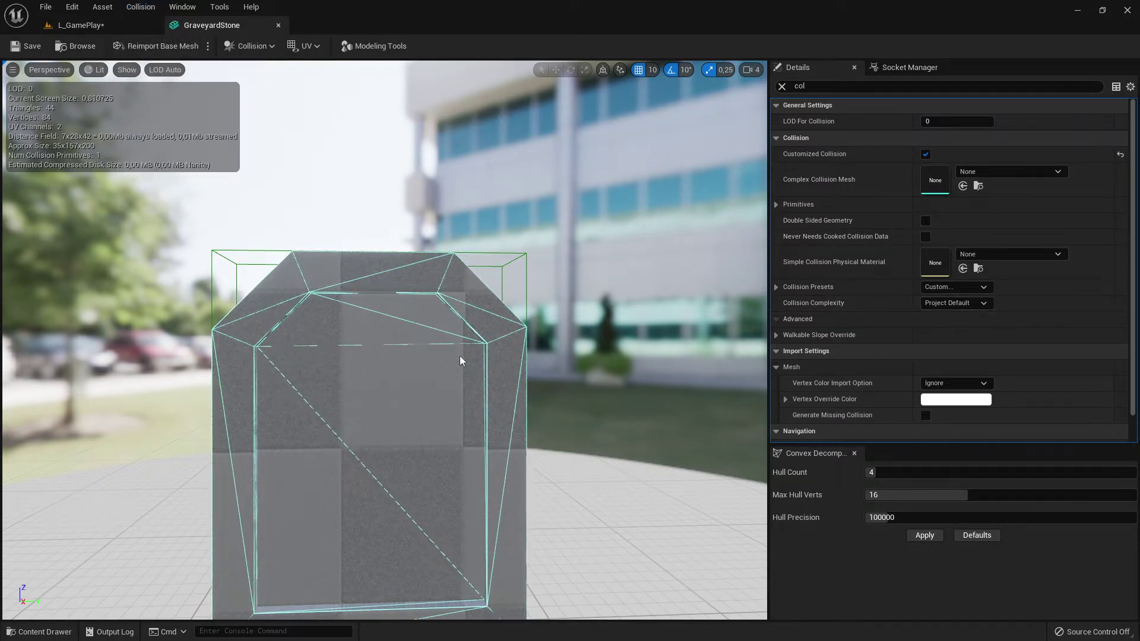
pyautogui.click(948, 303)
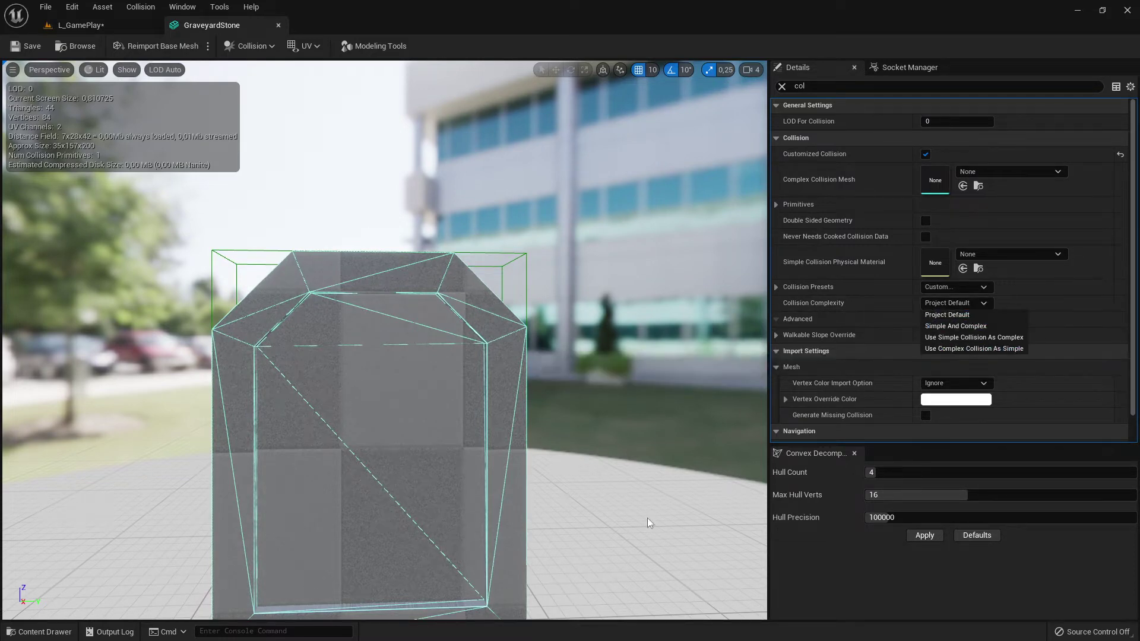
# Try Use Complex Collision As Simple for the gravestone's Collision Complexity, inspect its angled upper corners, and restore Project Default
pyautogui.moveTo(333, 428); pyautogui.dragTo(724, 422, button='right')
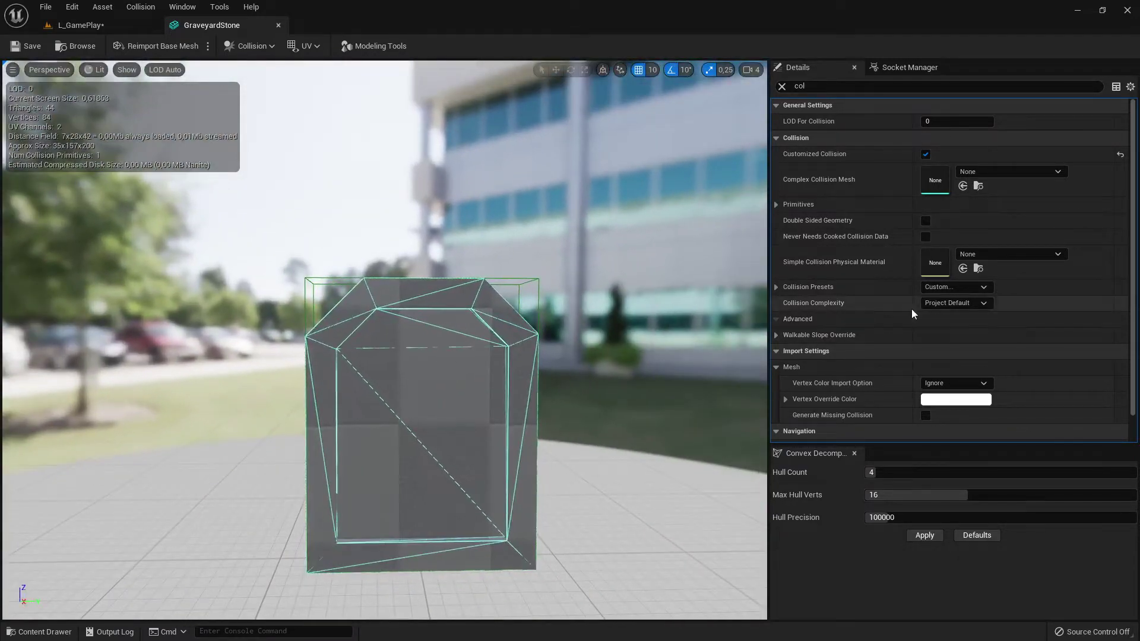
pyautogui.click(956, 302)
pyautogui.click(950, 349)
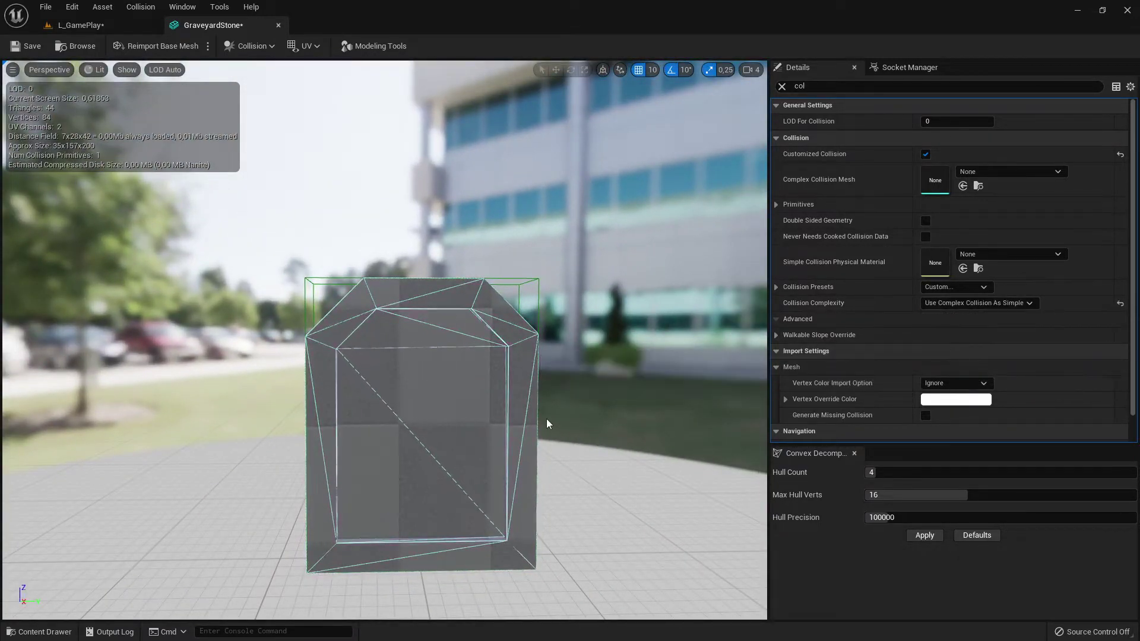
pyautogui.moveTo(462, 394); pyautogui.dragTo(539, 336, button='right')
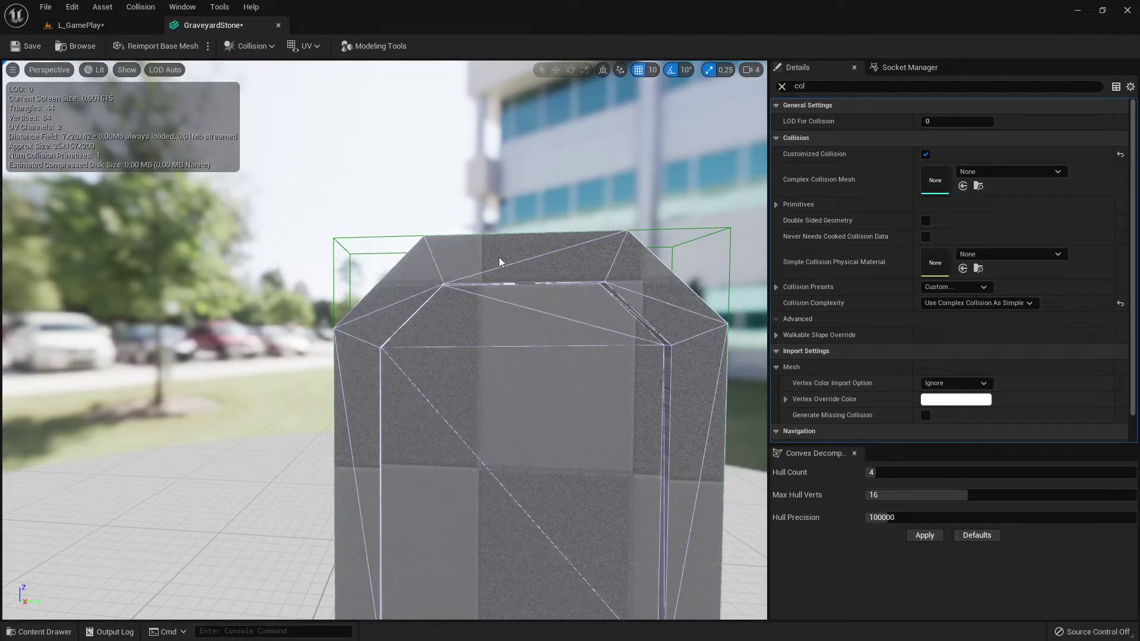
pyautogui.moveTo(441, 389); pyautogui.dragTo(364, 407, button='right')
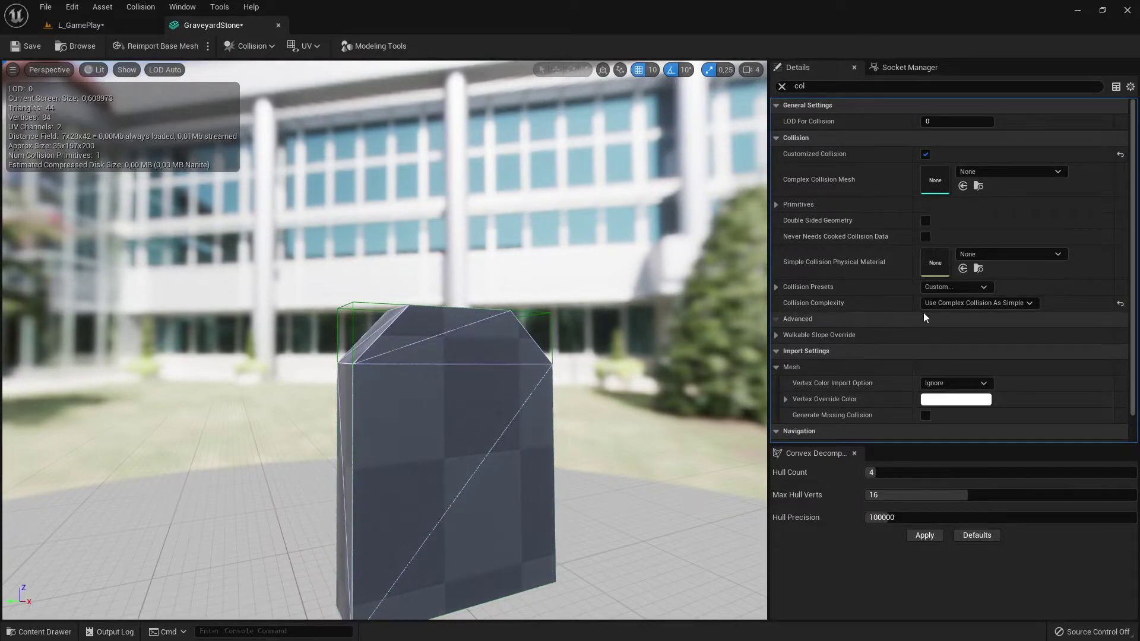
pyautogui.click(973, 303)
pyautogui.click(951, 315)
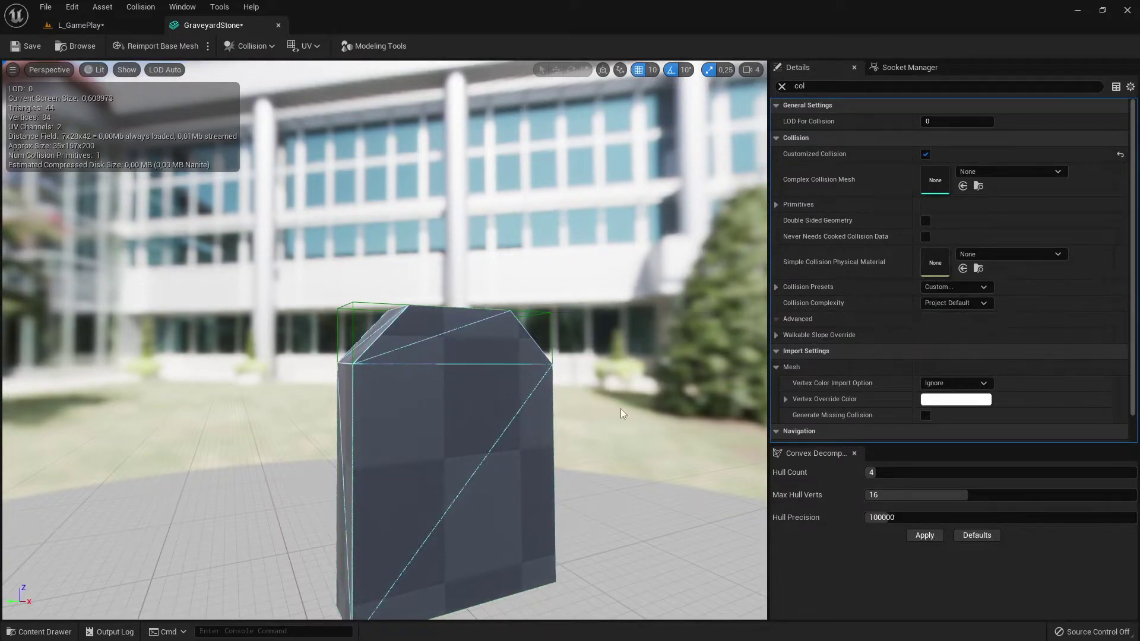
# Hide the complex collision overlay on the gravestone, keeping only the simple collision shown
pyautogui.moveTo(621, 409); pyautogui.dragTo(610, 412, button='right')
pyautogui.click(127, 71)
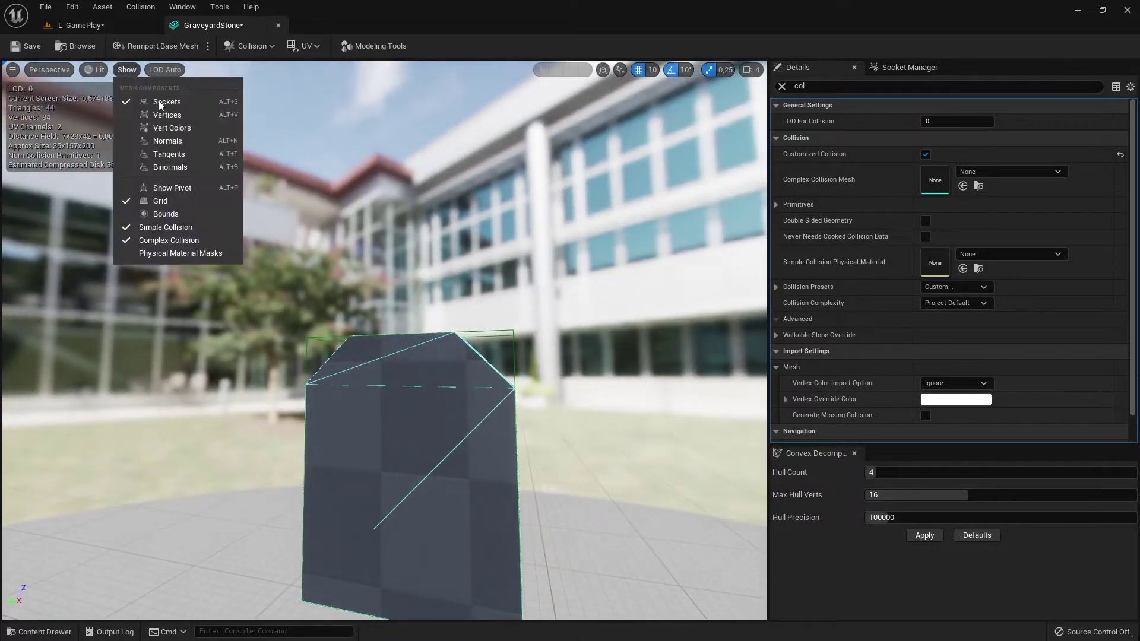
pyautogui.click(182, 241)
# In the L_GamePlay level, enter Modeling mode and create a static mesh sphere of radius 50 on the ground
pyautogui.click(74, 25)
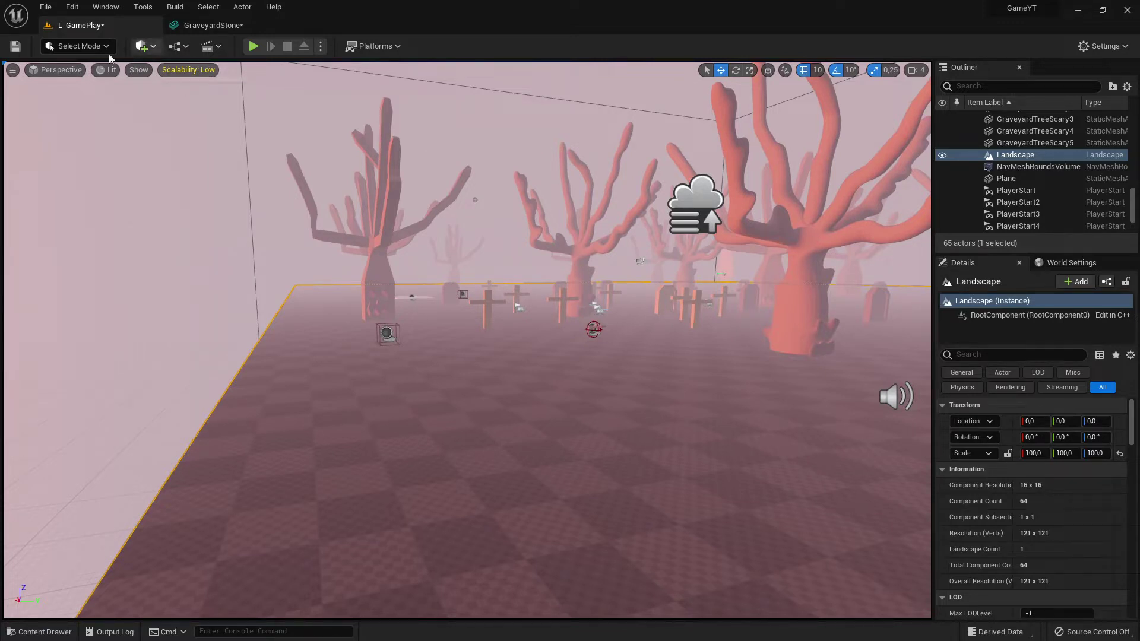
pyautogui.click(79, 46)
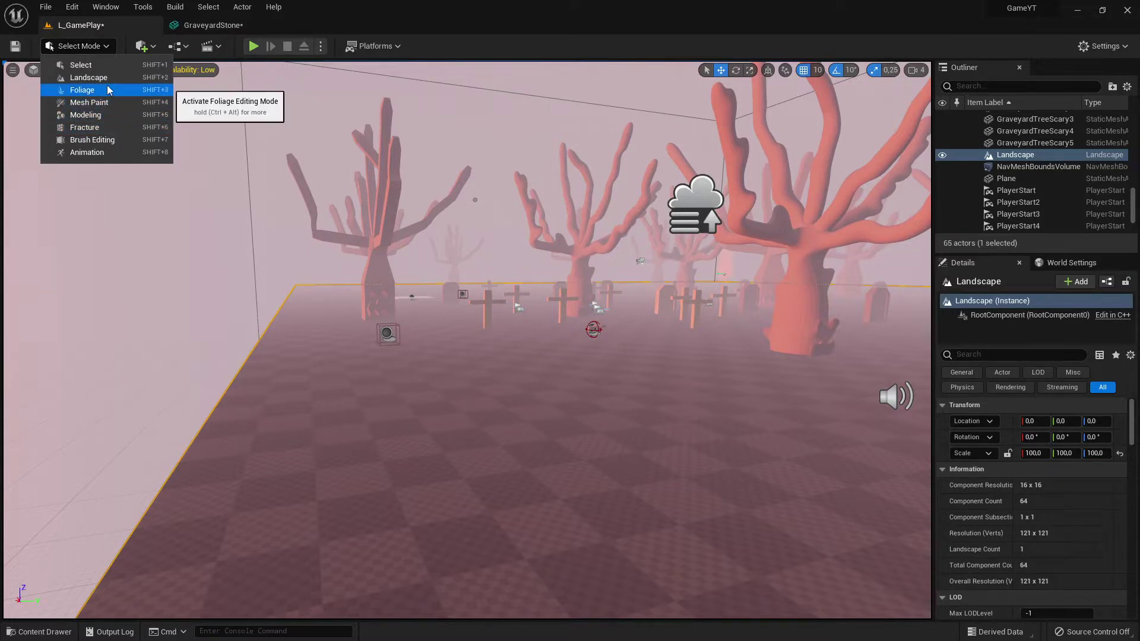
pyautogui.click(112, 119)
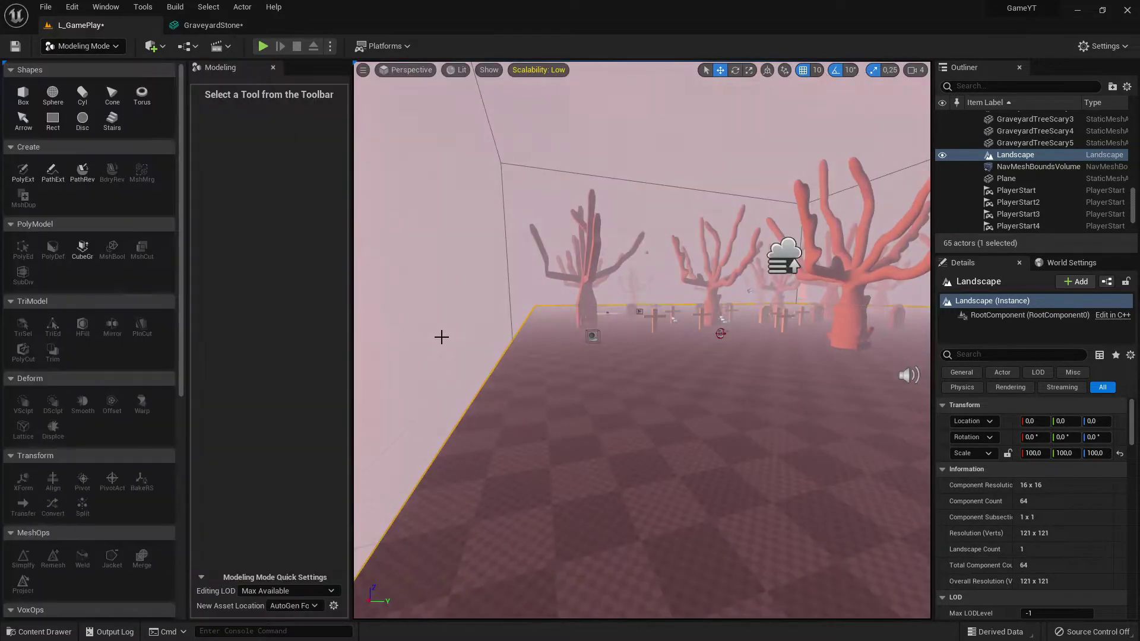
pyautogui.click(53, 93)
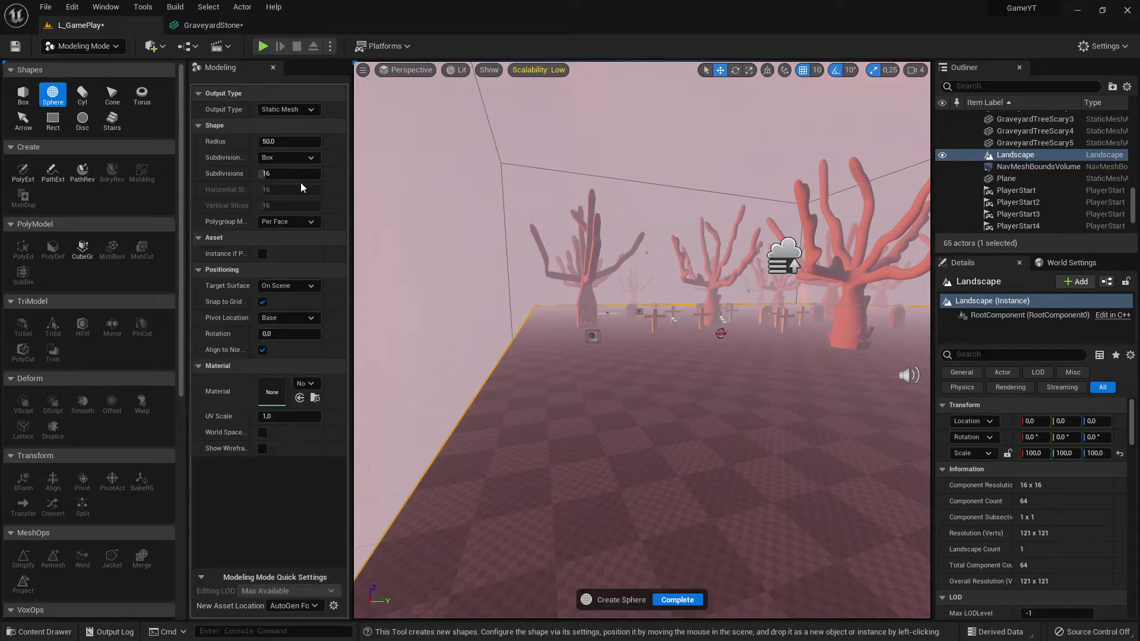
pyautogui.click(678, 475)
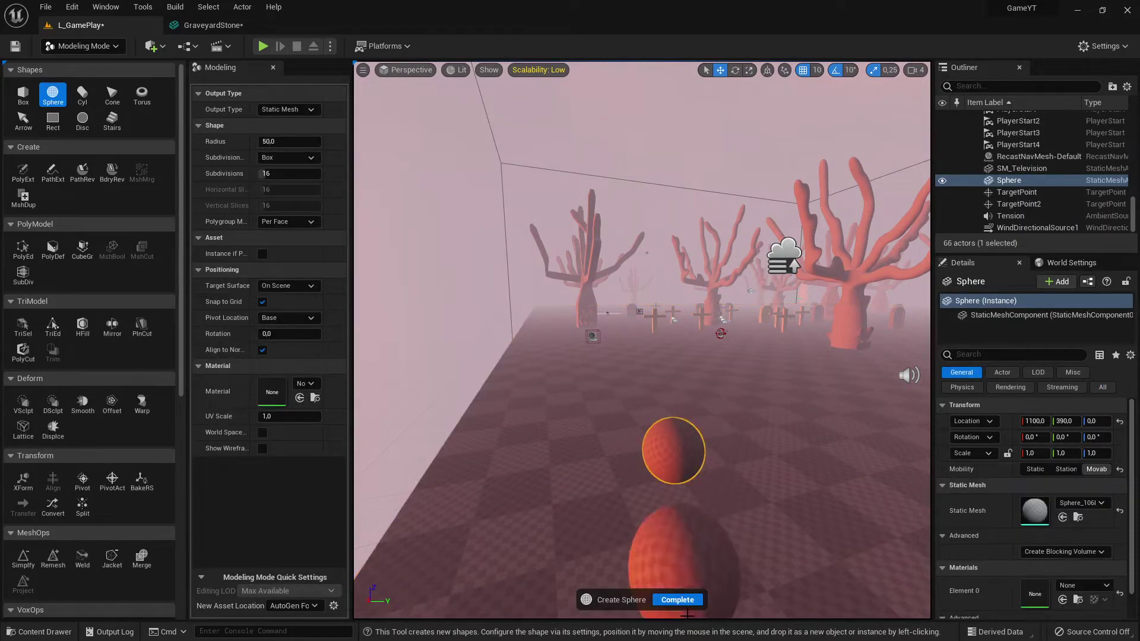
pyautogui.click(679, 600)
# Raise the new sphere to Z 130, scale it uniformly to 4.25, and frame it in view
pyautogui.moveTo(677, 442); pyautogui.dragTo(548, 411)
pyautogui.press('r')
pyautogui.press('s')
pyautogui.moveTo(547, 411); pyautogui.dragTo(437, 247, button='right')
pyautogui.press('d')
pyautogui.press('w')
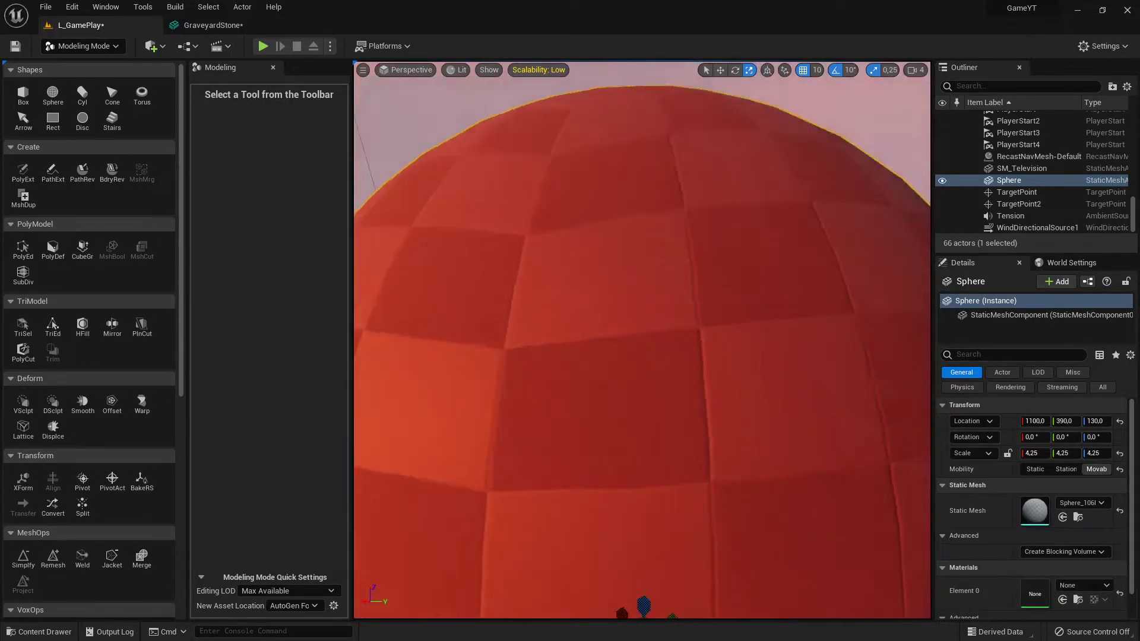
pyautogui.press('f')
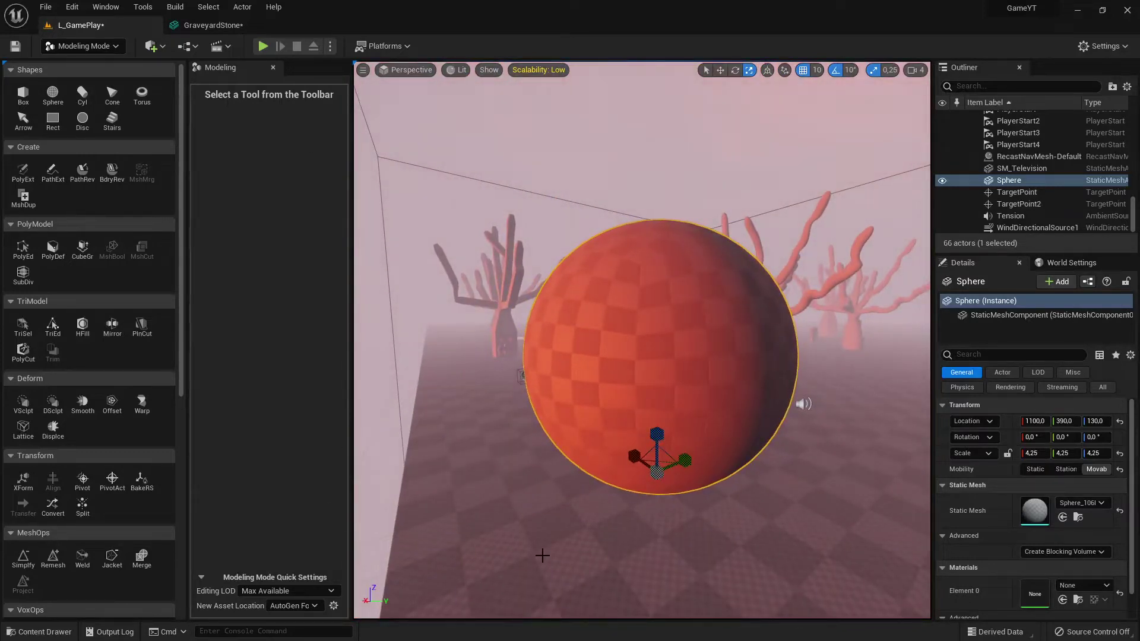
# Return the level to Select mode and open the sphere's static mesh for editing
pyautogui.click(92, 49)
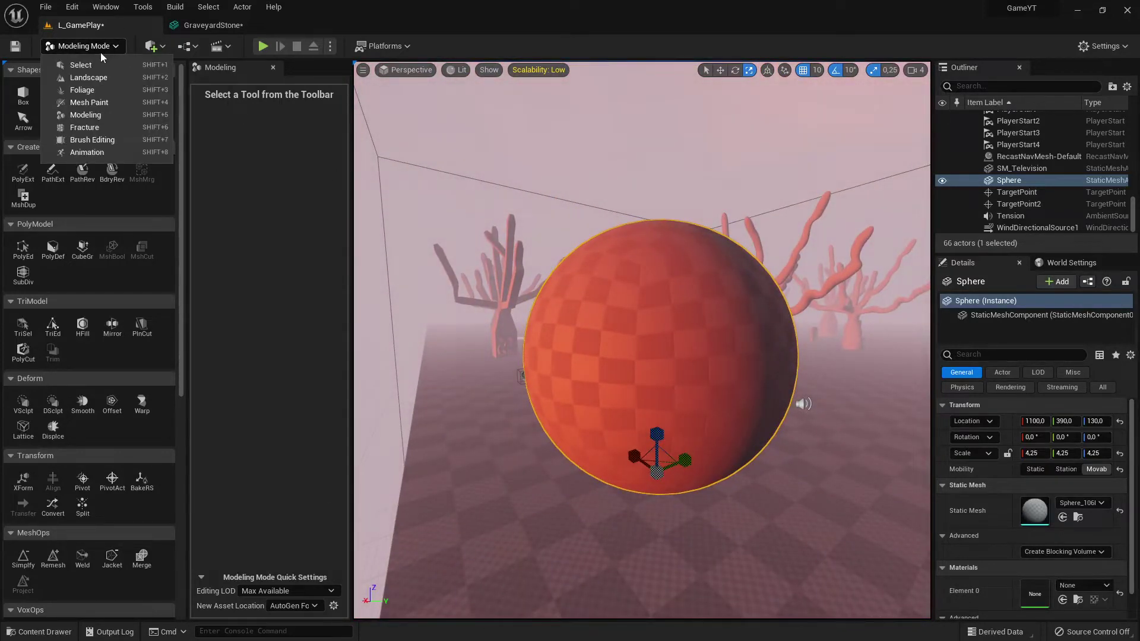
pyautogui.click(68, 78)
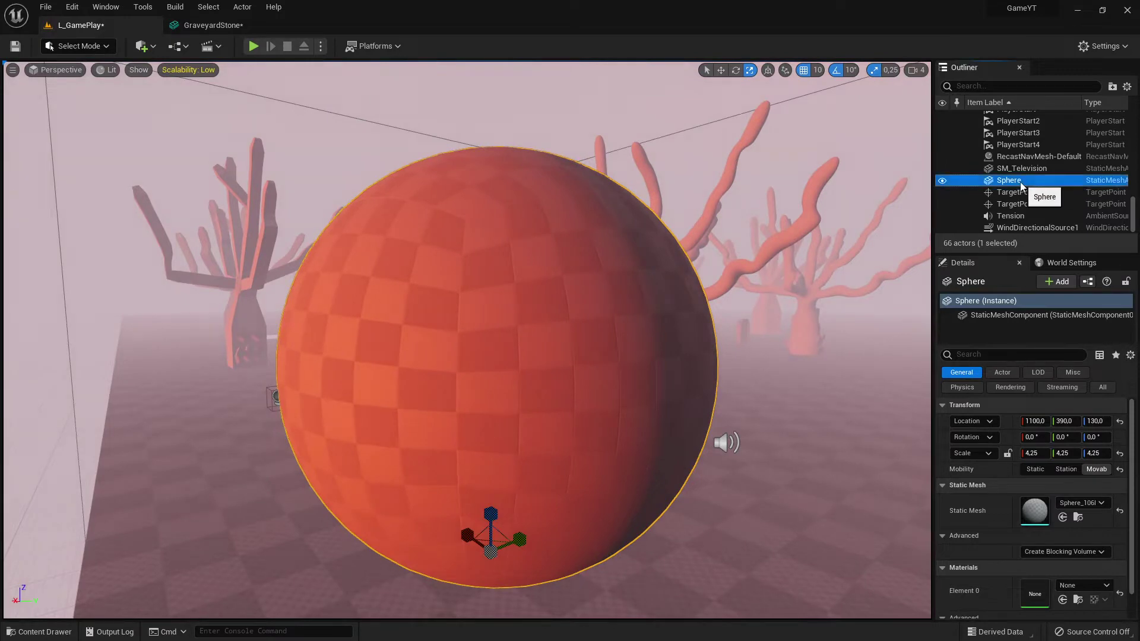
pyautogui.rightClick(1008, 181)
pyautogui.click(1043, 221)
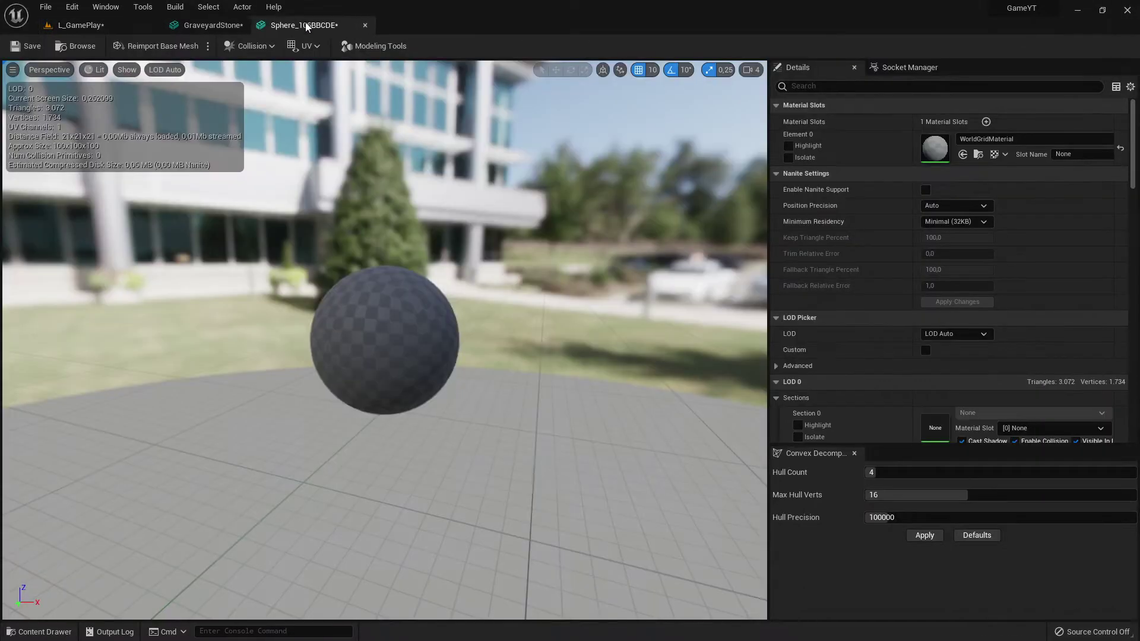
pyautogui.scroll(3, 361, 321)
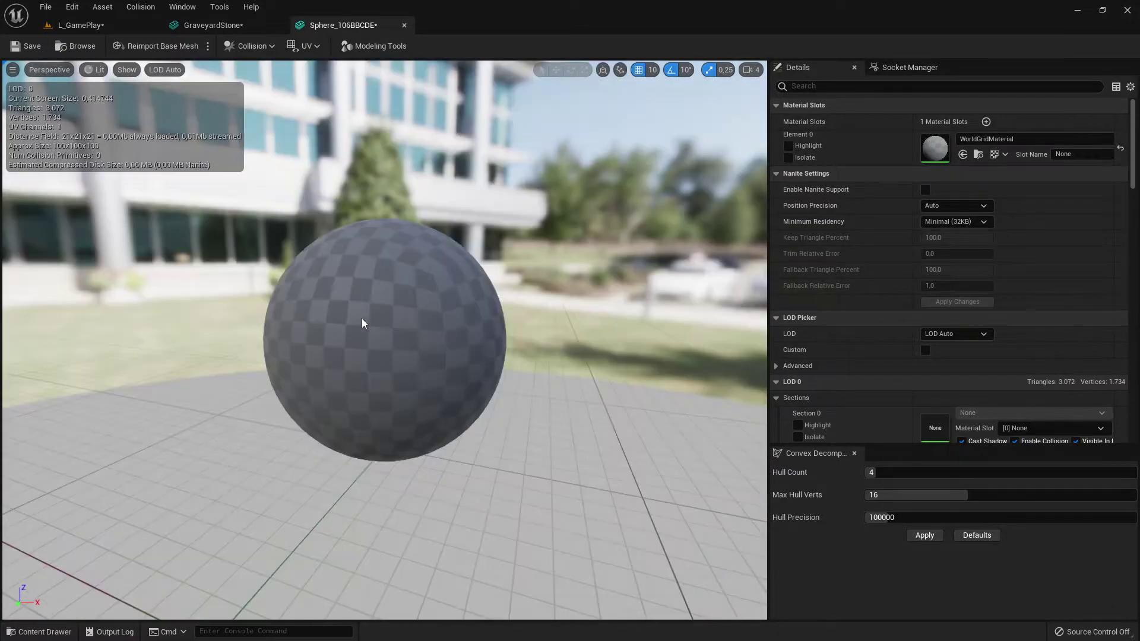
# Go back to the L_GamePlay level and activate Modeling mode again
pyautogui.click(83, 25)
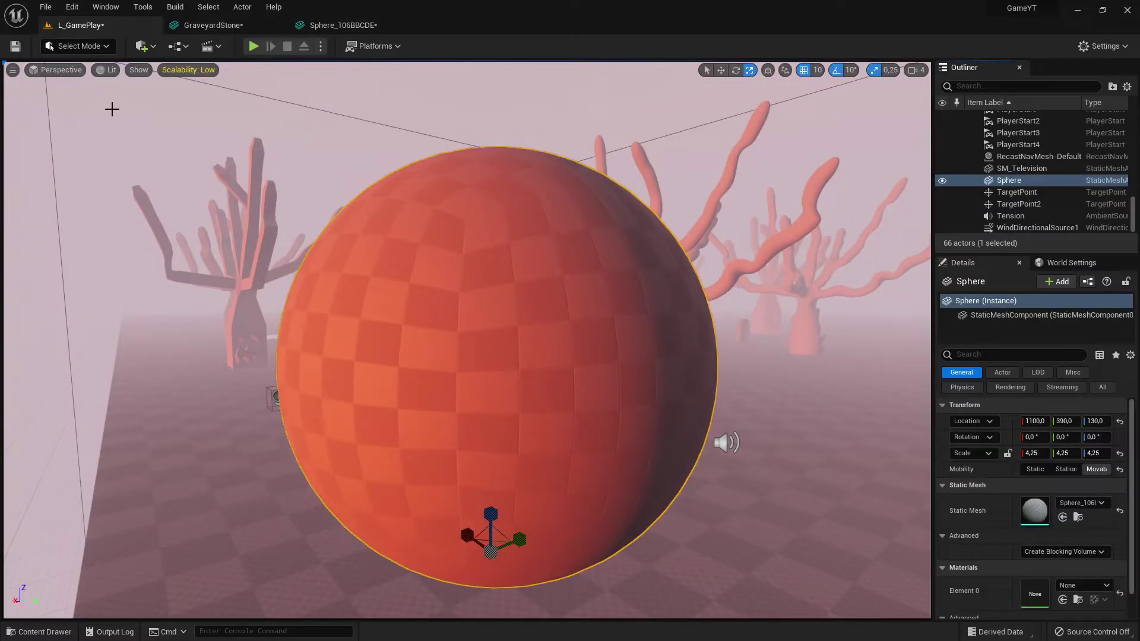
pyautogui.click(79, 48)
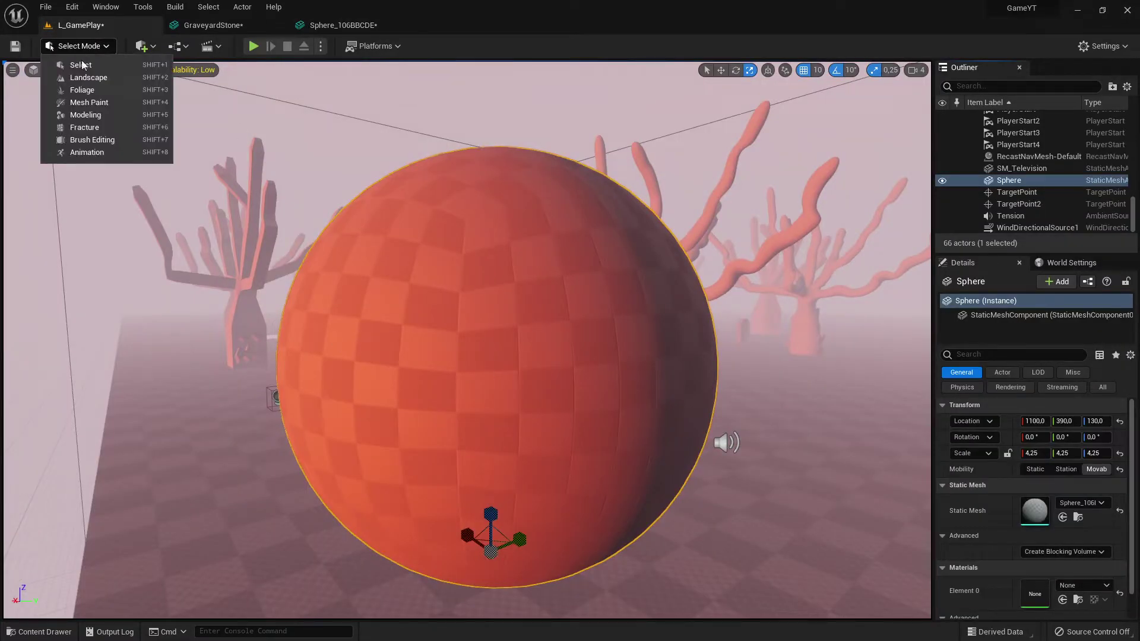
pyautogui.click(83, 115)
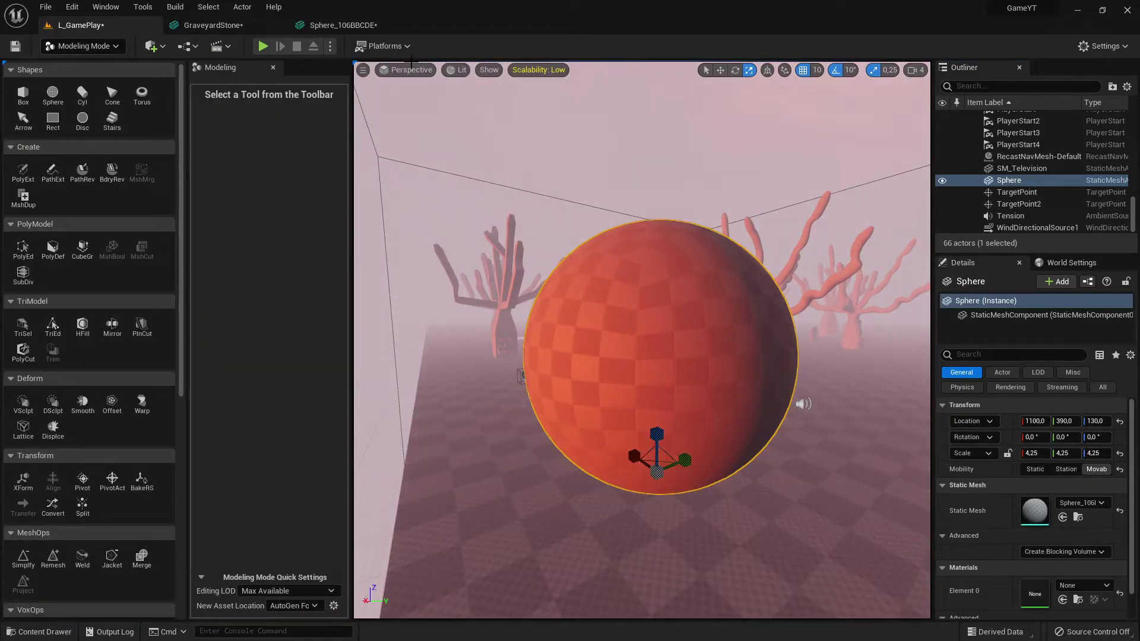
# Return to the Sphere_106BBCDE mesh and filter its details by "col" to check the collision settings
pyautogui.click(342, 25)
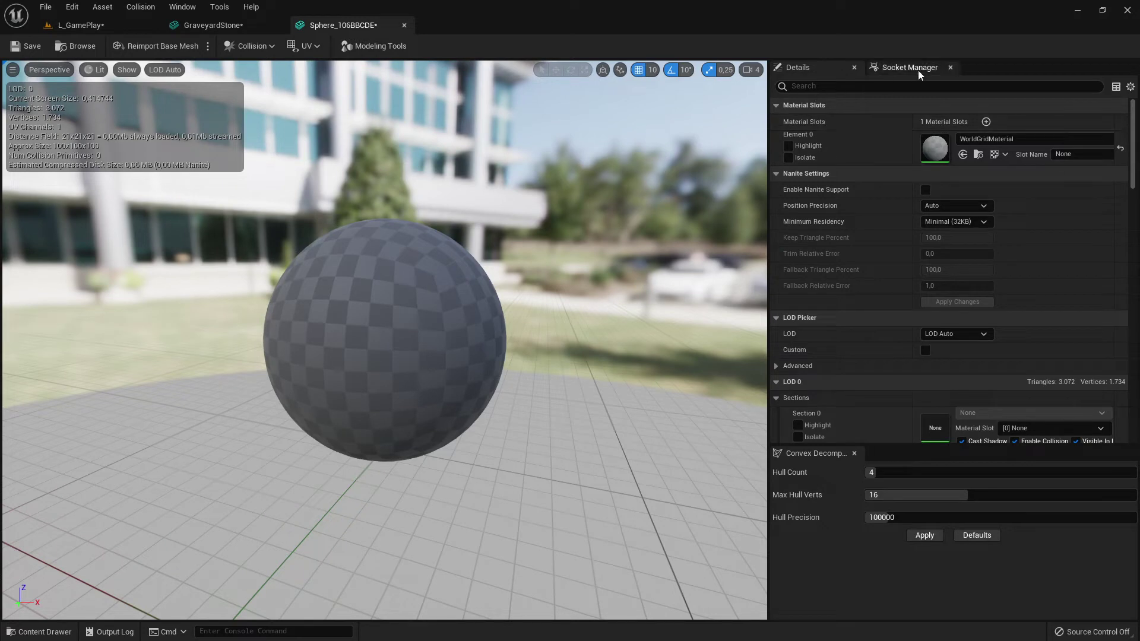
pyautogui.click(891, 86)
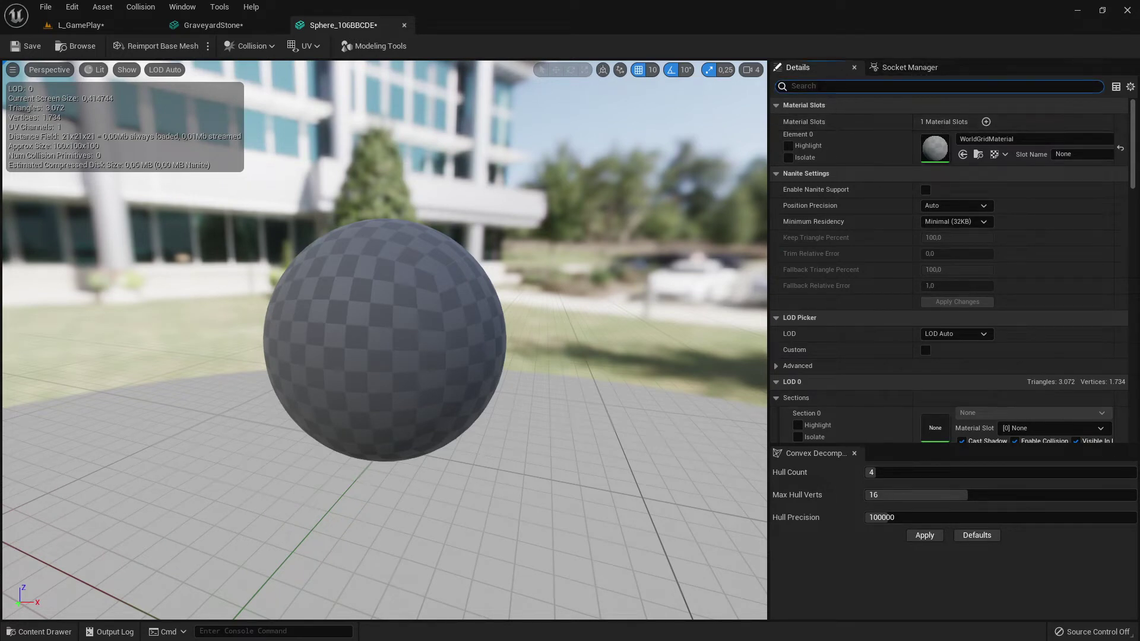
pyautogui.write('comple')
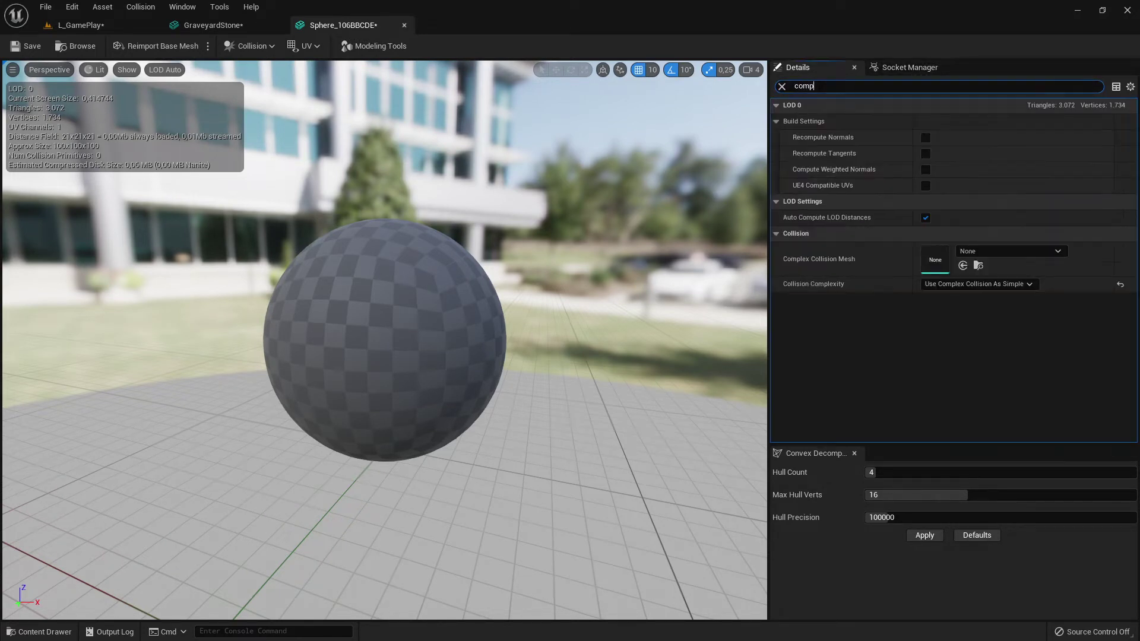
pyautogui.press('BackSpace')
pyautogui.press('BackSpace')
pyautogui.press('BackSpace')
pyautogui.press('BackSpace')
pyautogui.press('BackSpace')
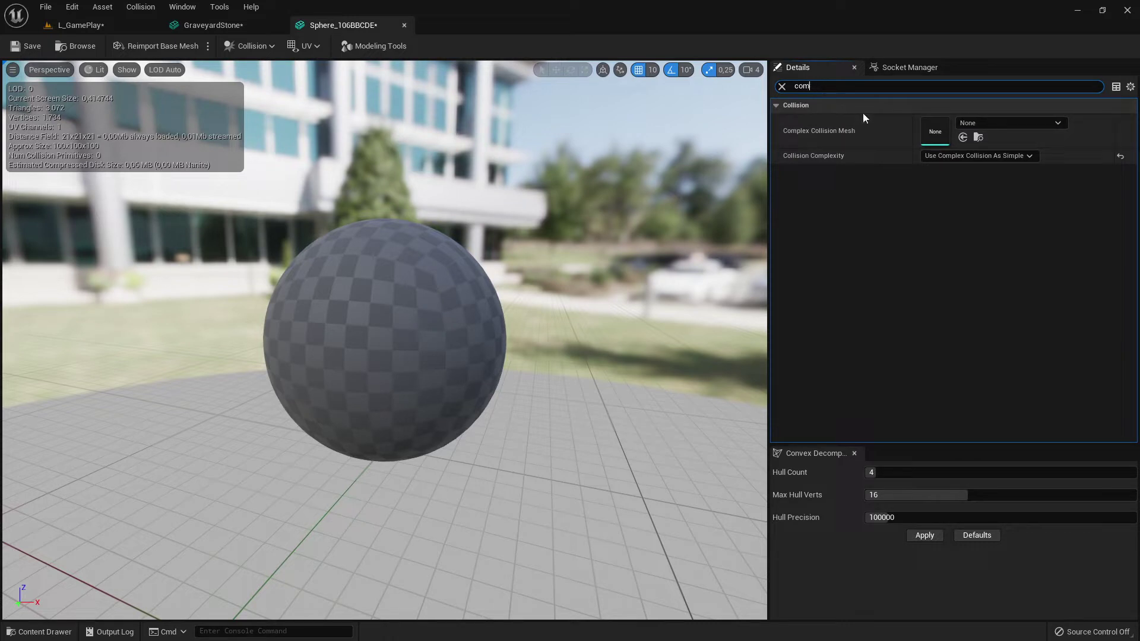
pyautogui.write('ol')
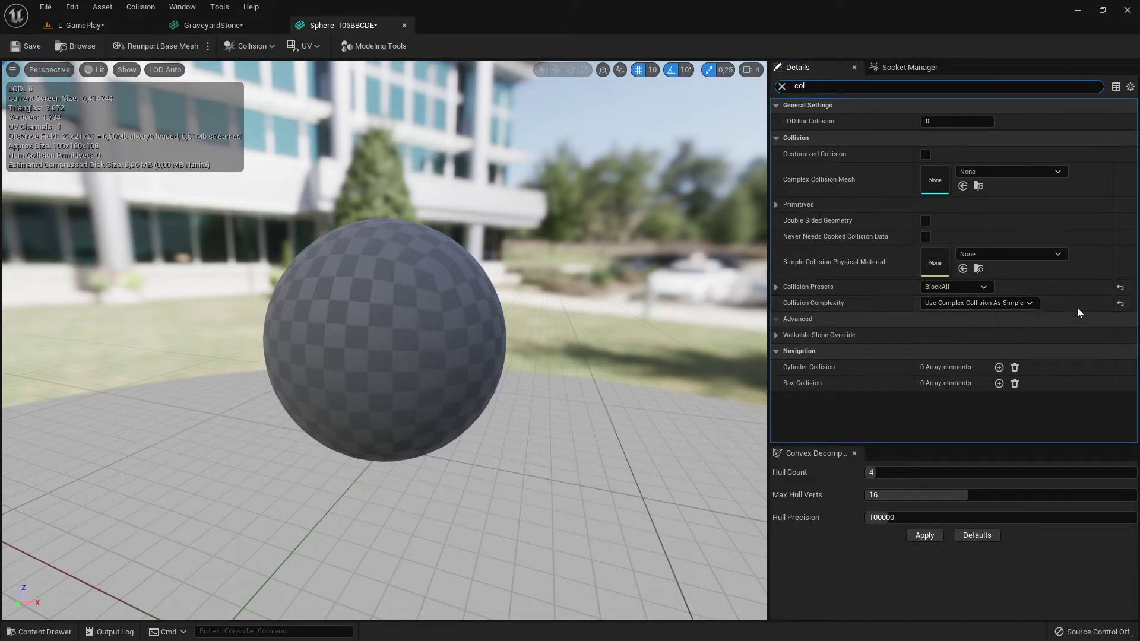
# Display the complex collision overlay on the sphere mesh
pyautogui.click(125, 70)
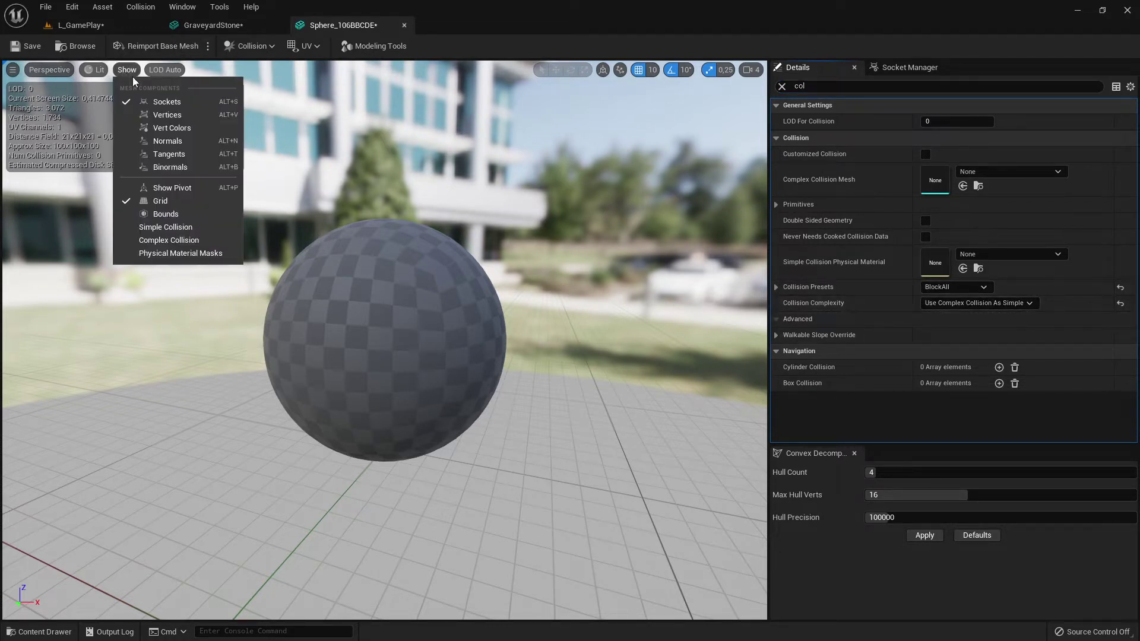
pyautogui.click(181, 241)
pyautogui.moveTo(472, 306); pyautogui.dragTo(509, 286, button='right')
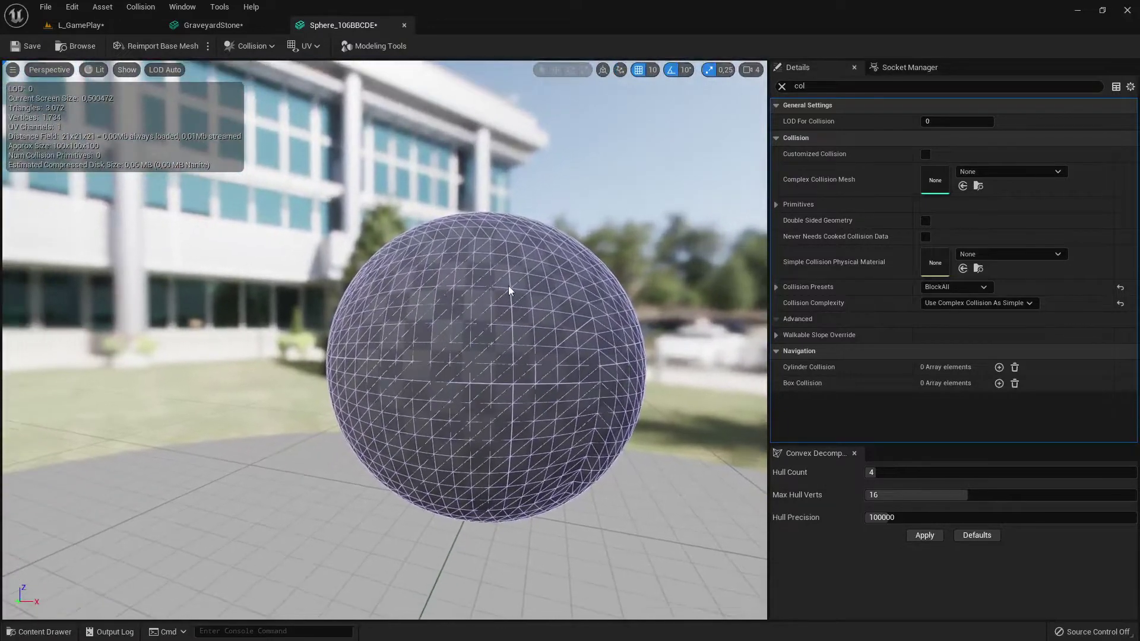
# Lower the camera speed to 2 and examine the sphere's complex collision triangles up close
pyautogui.click(759, 71)
pyautogui.click(769, 97)
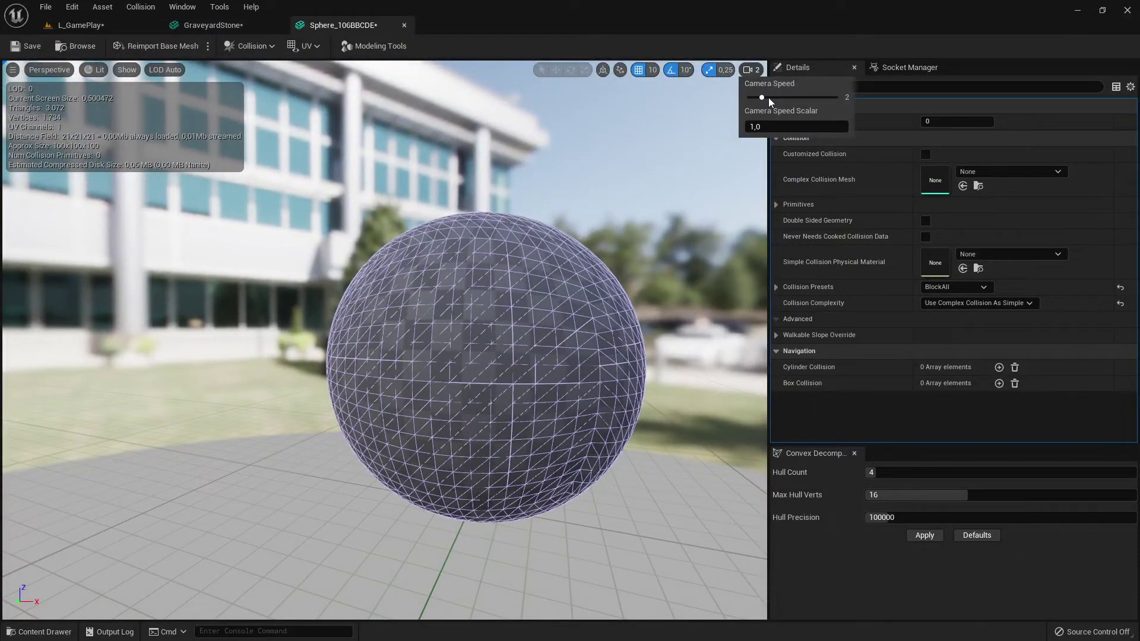
pyautogui.moveTo(641, 266)
pyautogui.mouseDown(button='right')
pyautogui.moveTo(614, 264)
pyautogui.moveTo(645, 259)
pyautogui.mouseUp(button='right')
pyautogui.press('w')
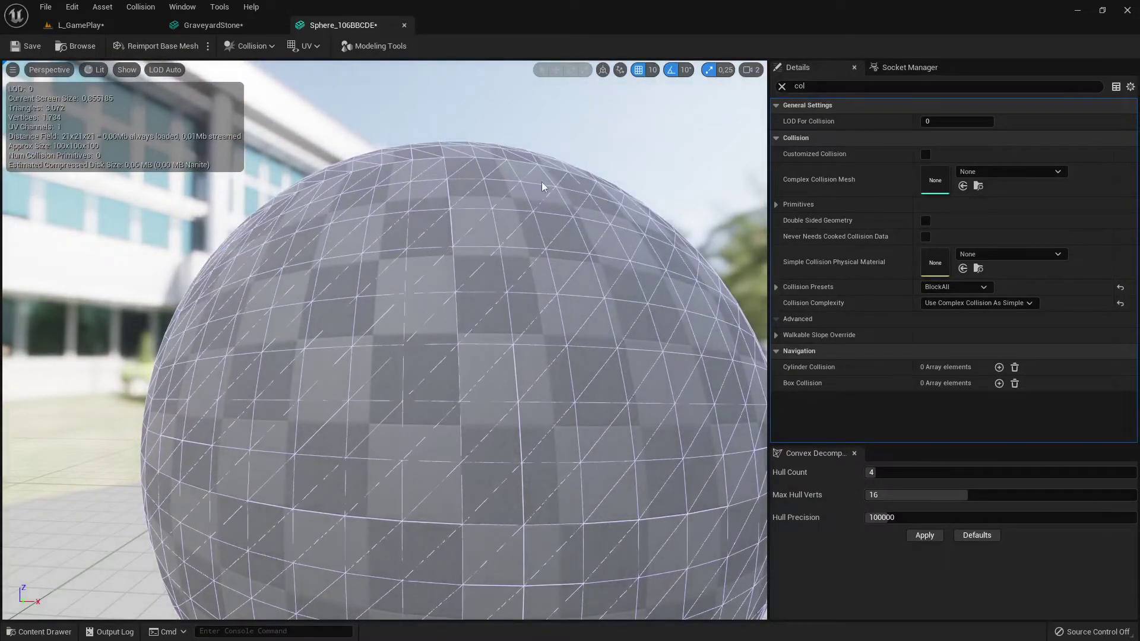
pyautogui.press('s')
pyautogui.moveTo(542, 183); pyautogui.dragTo(543, 184, button='right')
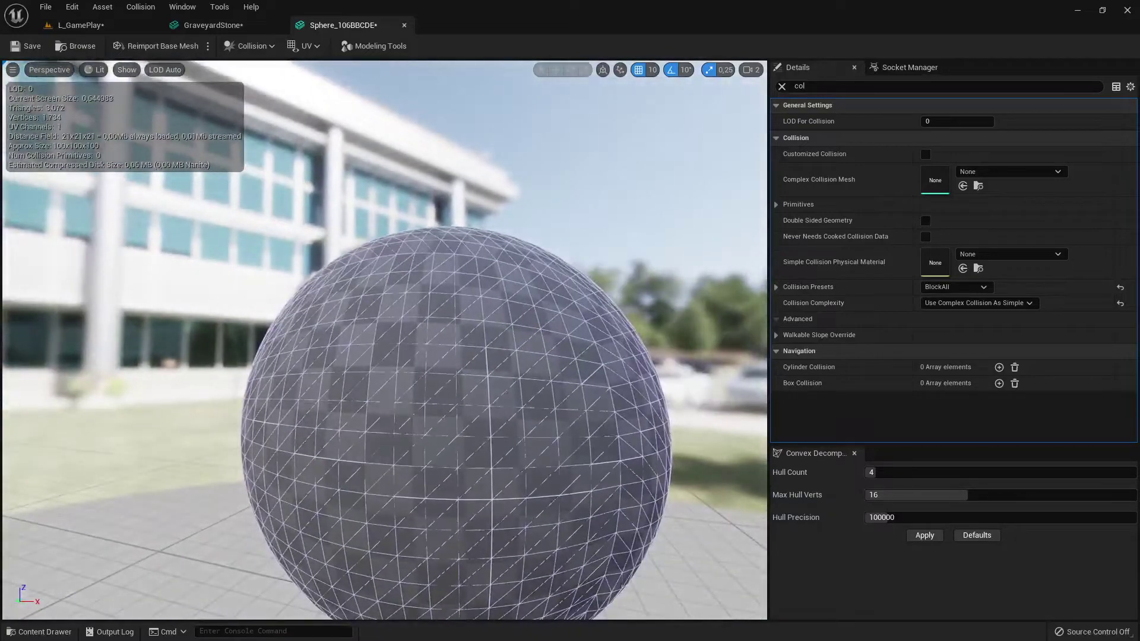
pyautogui.press('w')
pyautogui.moveTo(512, 321); pyautogui.dragTo(491, 348, button='right')
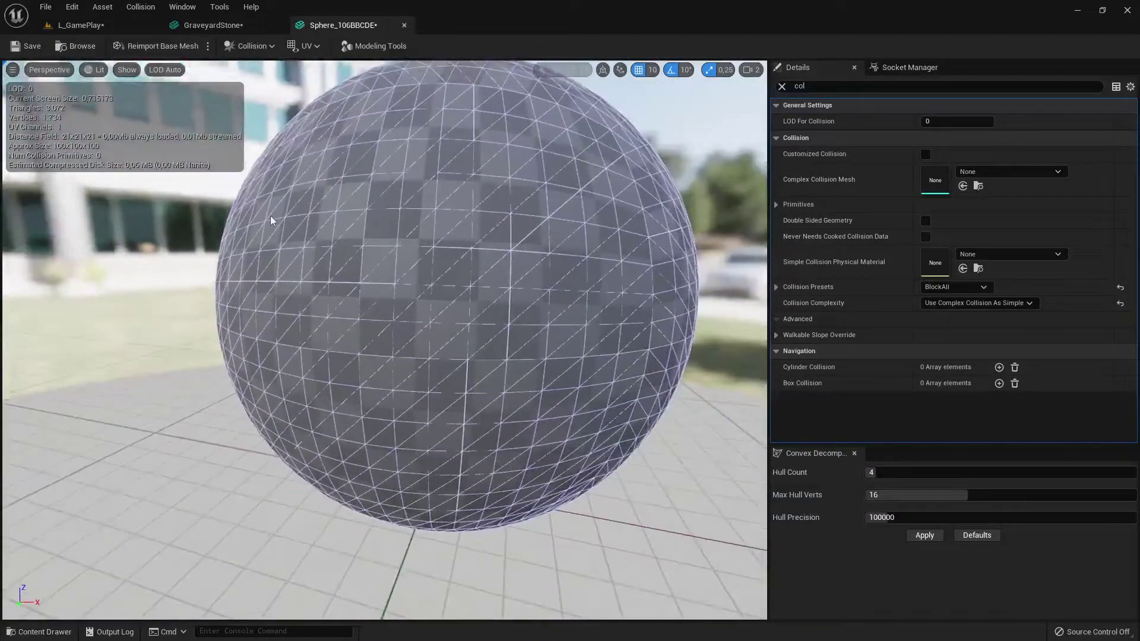
# Return to the GraveyardStone mesh, show its complex collision again, and inspect the triangles on the front face
pyautogui.click(211, 25)
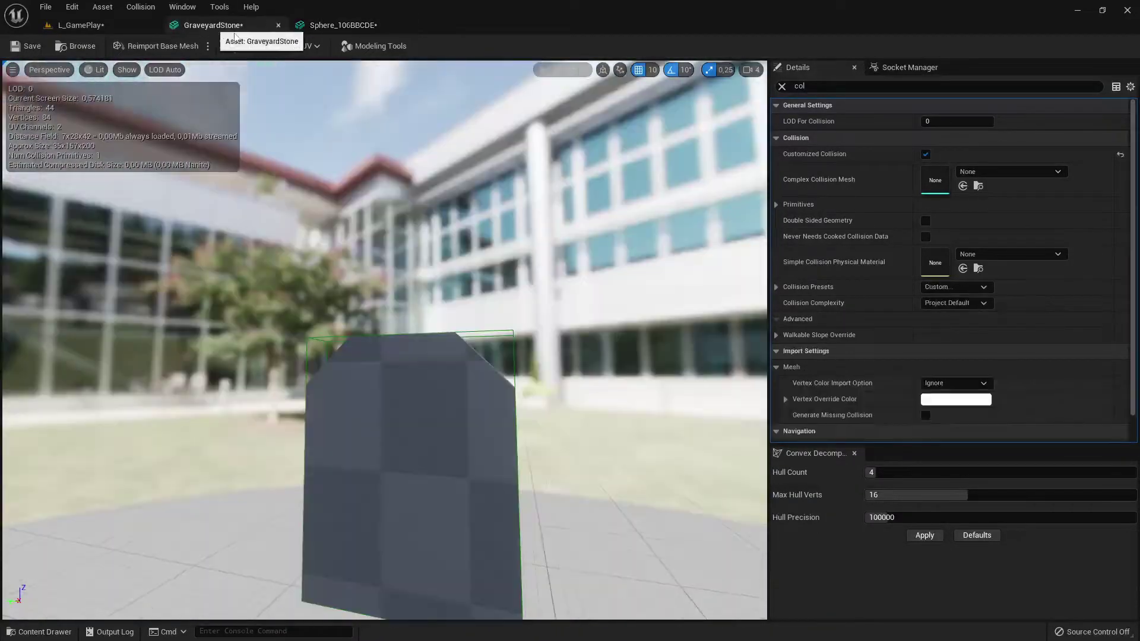
pyautogui.click(126, 69)
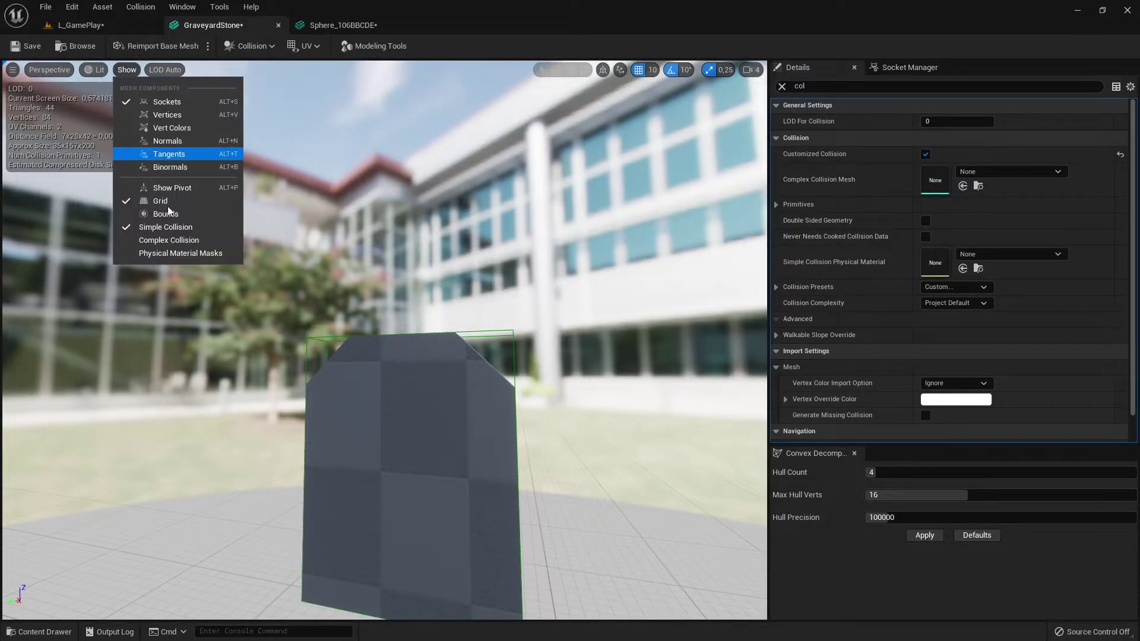
pyautogui.click(185, 246)
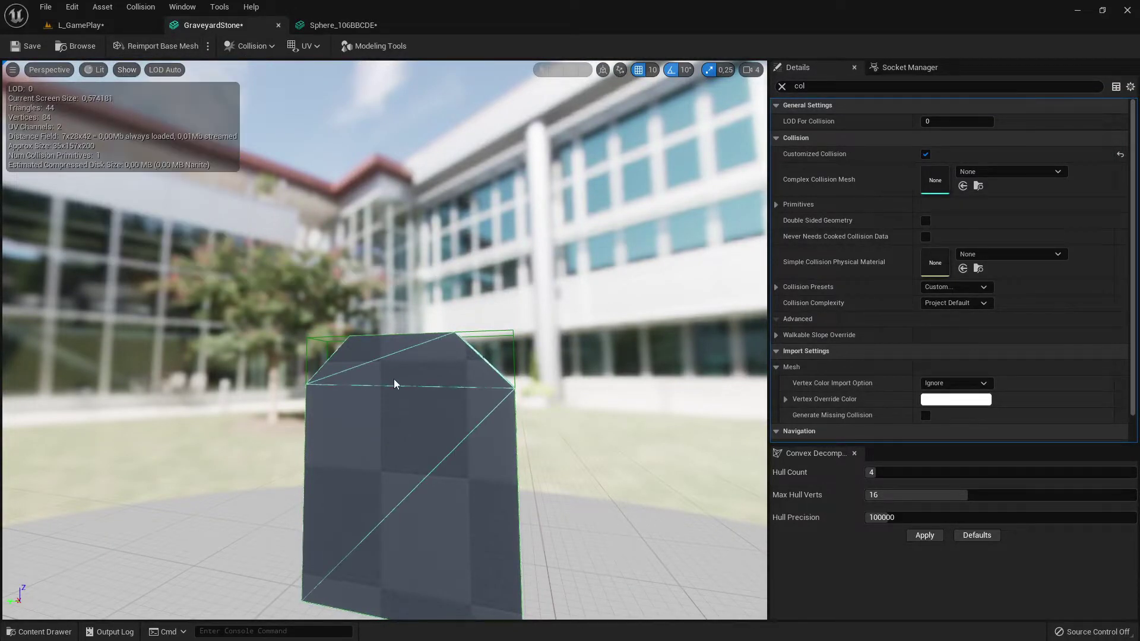
pyautogui.moveTo(395, 381); pyautogui.dragTo(309, 380, button='right')
pyautogui.moveTo(451, 437)
pyautogui.mouseDown(button='right')
pyautogui.moveTo(386, 416)
pyautogui.moveTo(450, 436)
pyautogui.mouseUp(button='right')
pyautogui.moveTo(415, 300); pyautogui.dragTo(283, 358, button='right')
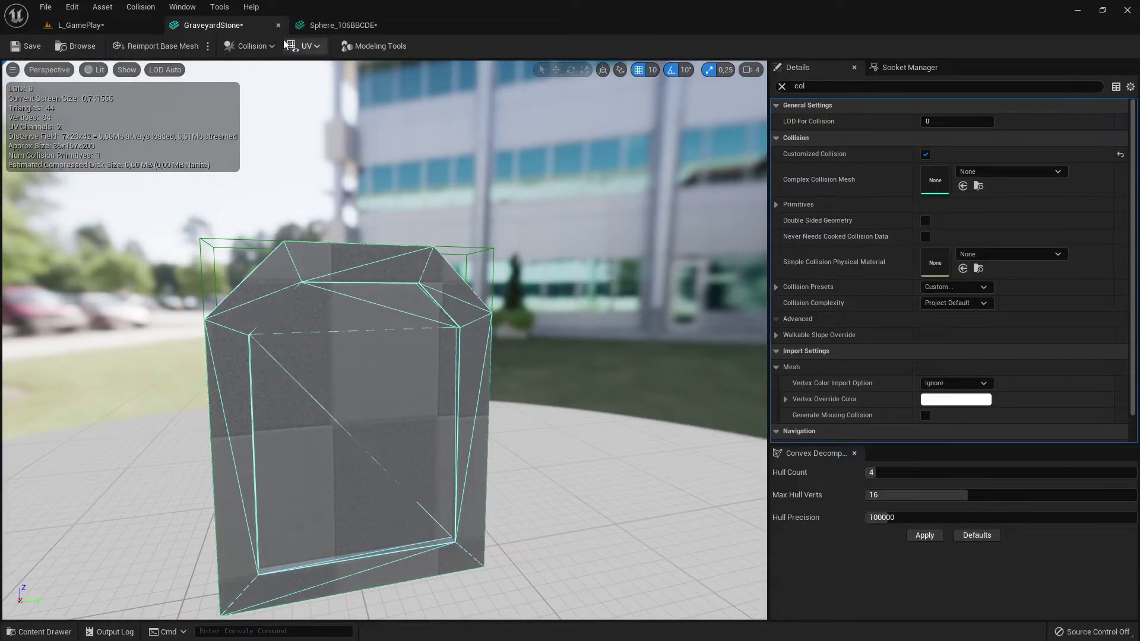
# Switch to the Sphere_106BBCDE mesh and examine its complex collision triangles from near and far
pyautogui.click(336, 25)
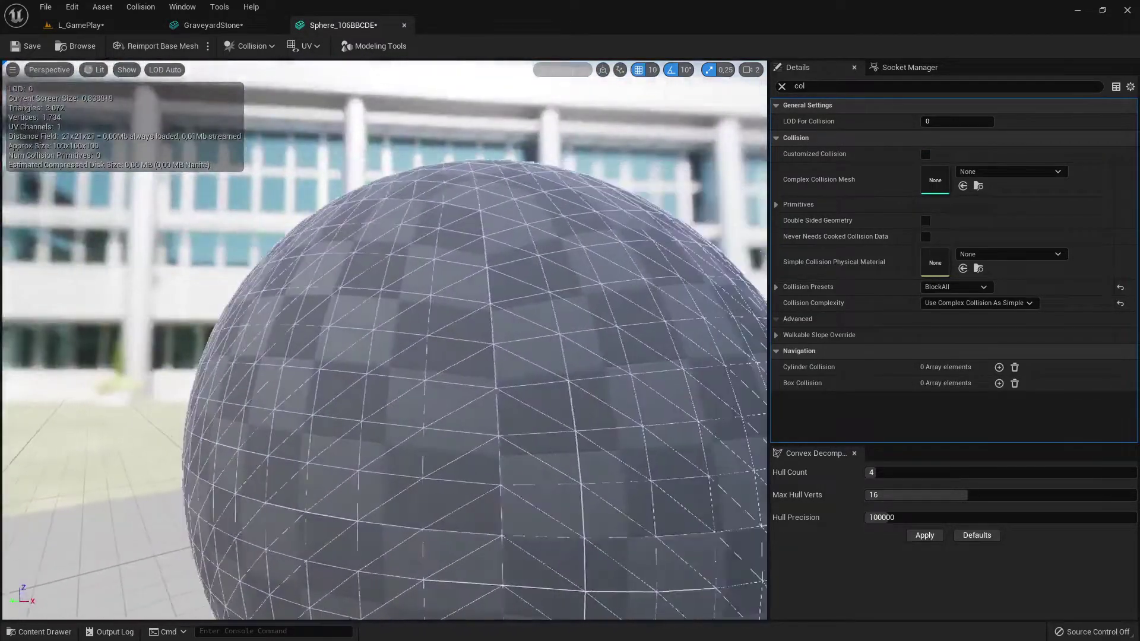
pyautogui.moveTo(384, 340); pyautogui.dragTo(334, 256, button='right')
pyautogui.moveTo(263, 247); pyautogui.dragTo(359, 339, button='right')
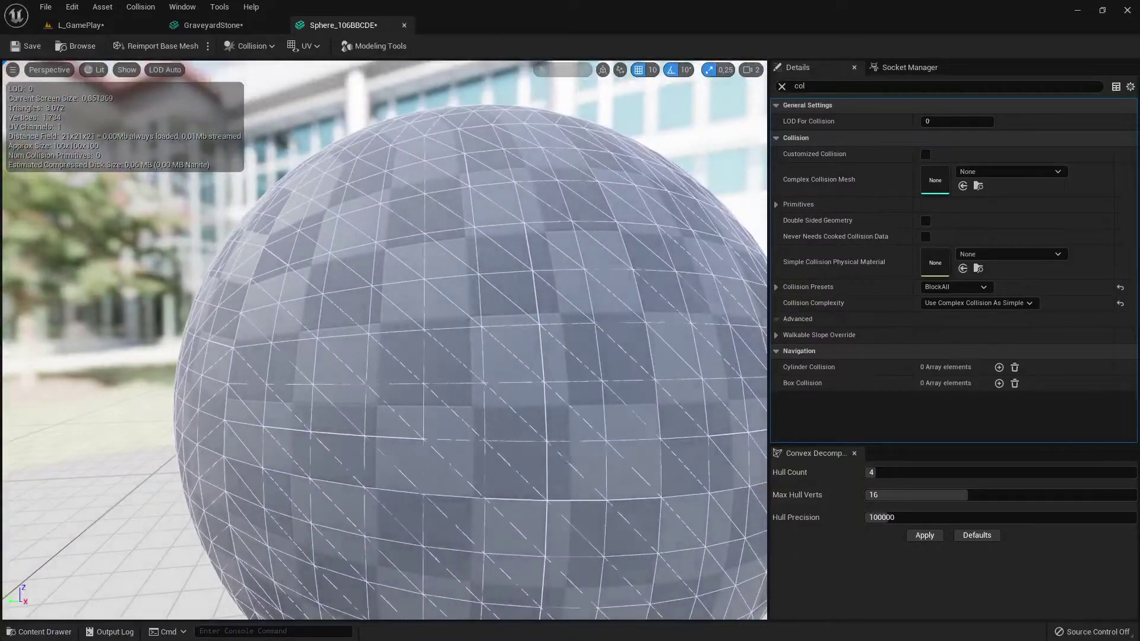
pyautogui.moveTo(290, 416)
pyautogui.mouseDown(button='right')
pyautogui.moveTo(309, 415)
pyautogui.moveTo(308, 398)
pyautogui.moveTo(290, 415)
pyautogui.mouseUp(button='right')
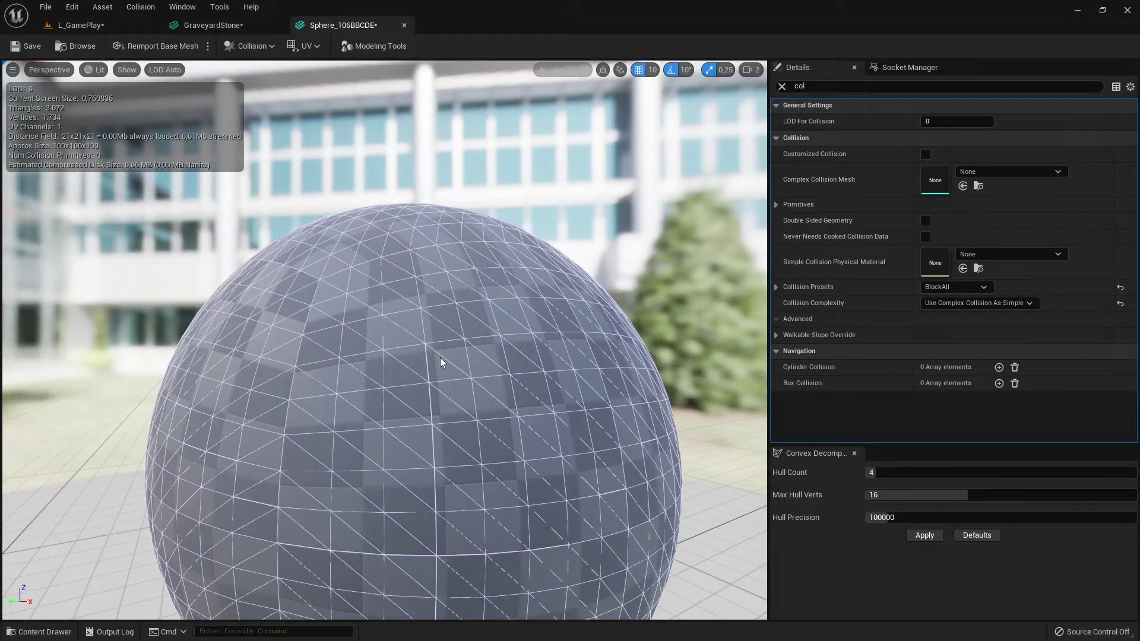
pyautogui.scroll(-5, 443, 344)
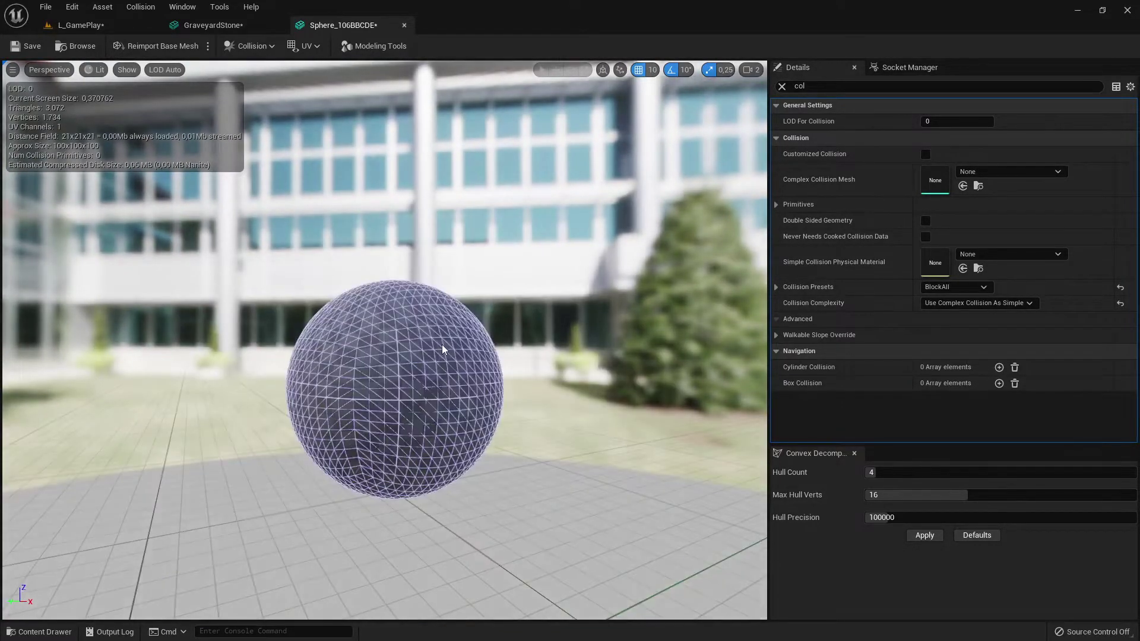
pyautogui.scroll(5, 442, 344)
pyautogui.press('s')
pyautogui.moveTo(441, 344); pyautogui.dragTo(397, 364, button='right')
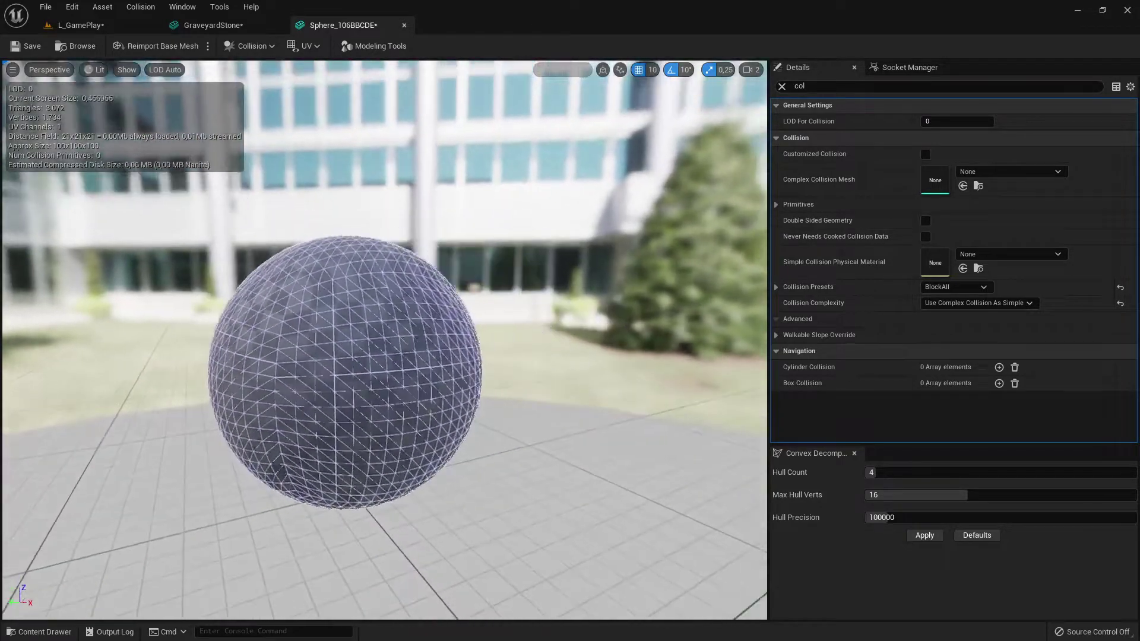
pyautogui.press('w')
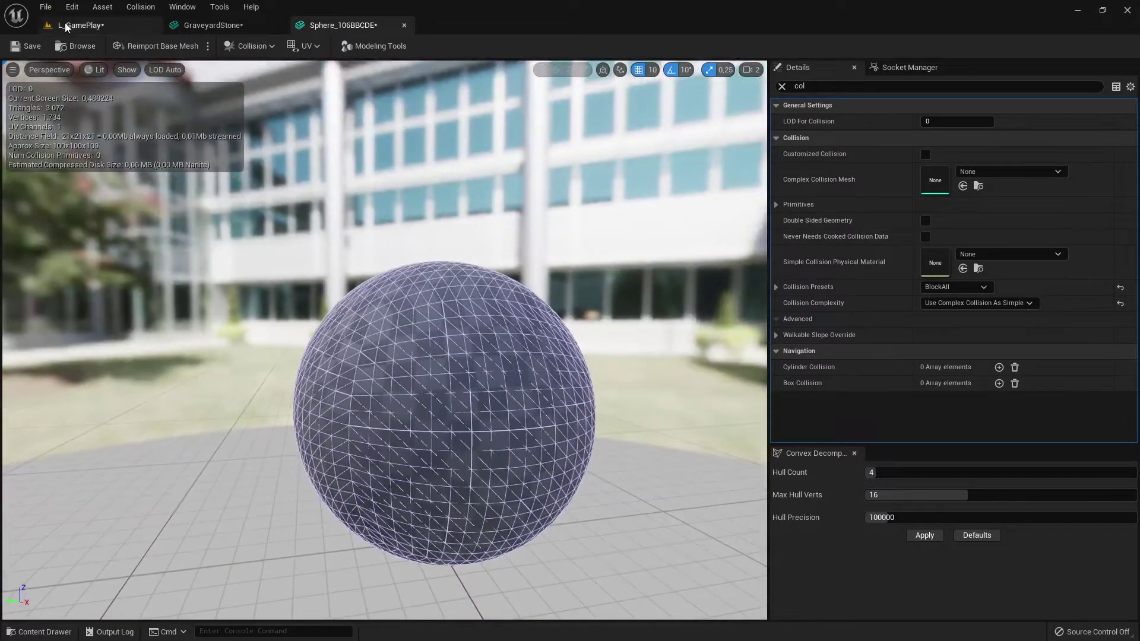
# Displace the sphere in the L_GamePlay level with Perlin Noise at intensity 10 and 4 subdivisions, and accept the result
pyautogui.click(65, 25)
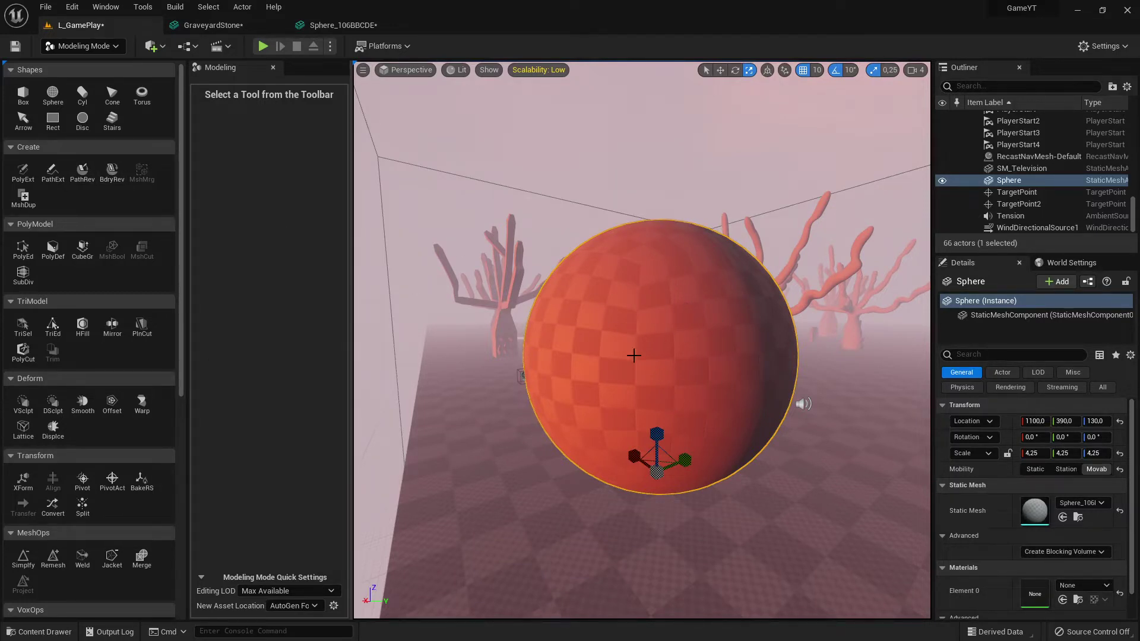
pyautogui.press('w')
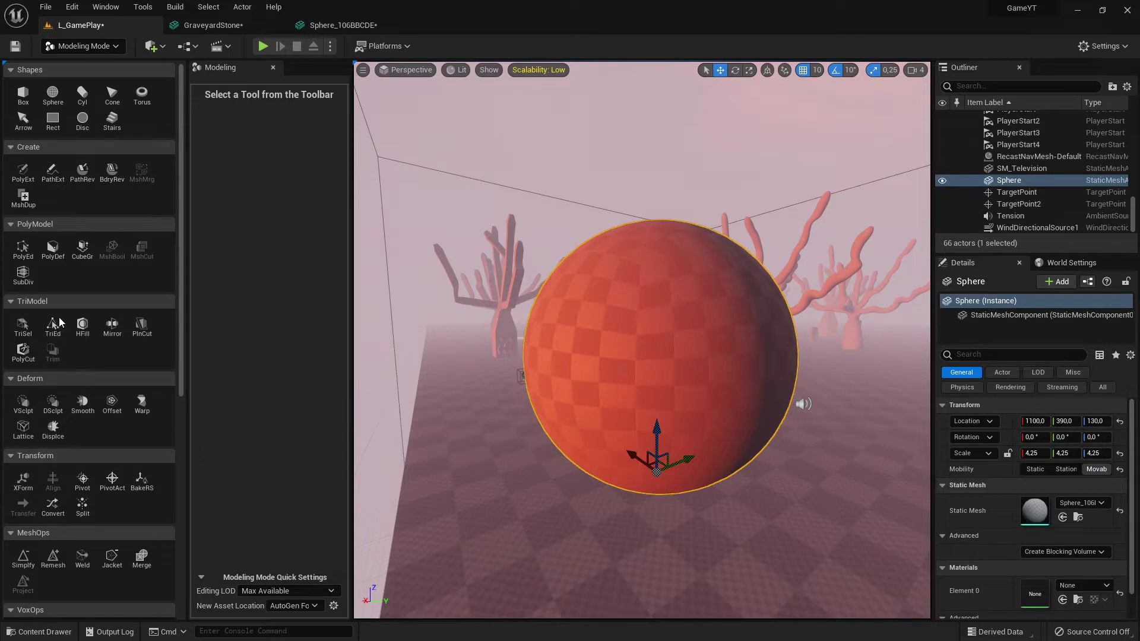
pyautogui.scroll(-1, 56, 428)
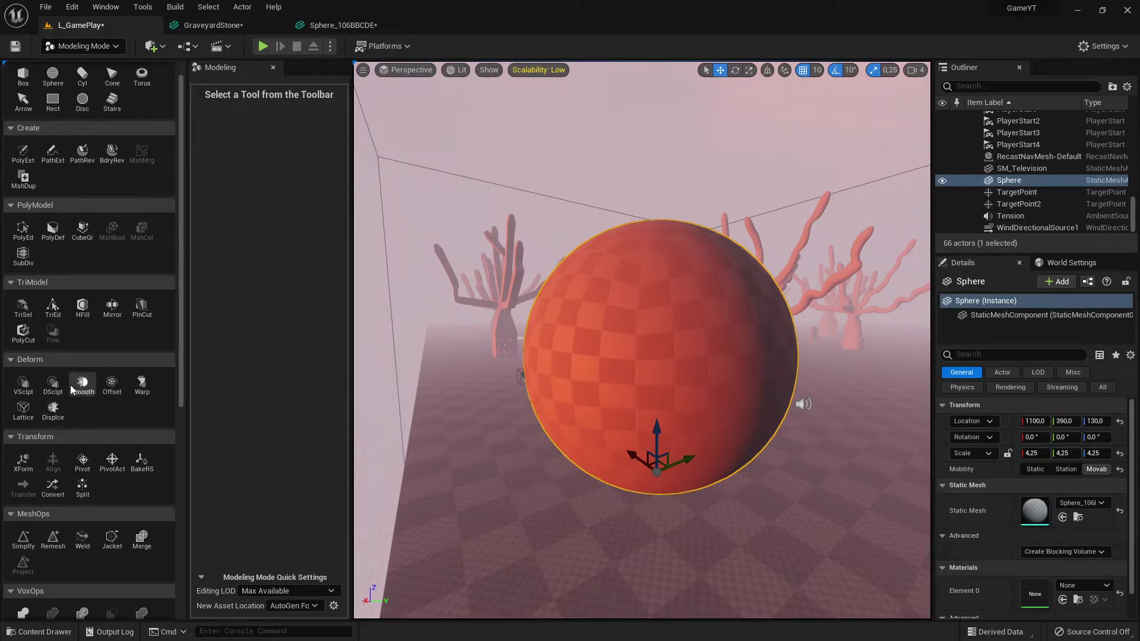
pyautogui.click(52, 408)
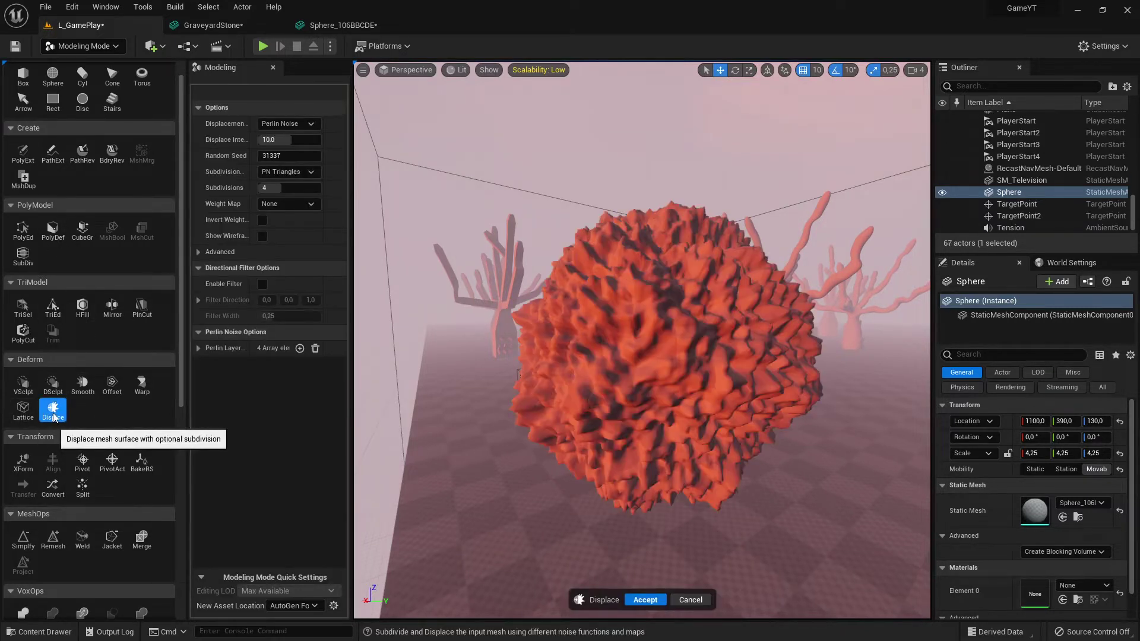
pyautogui.moveTo(701, 331); pyautogui.dragTo(499, 315, button='right')
pyautogui.moveTo(641, 338); pyautogui.dragTo(736, 356, button='right')
pyautogui.moveTo(750, 508)
pyautogui.mouseDown(button='right')
pyautogui.moveTo(713, 493)
pyautogui.moveTo(749, 508)
pyautogui.mouseUp(button='right')
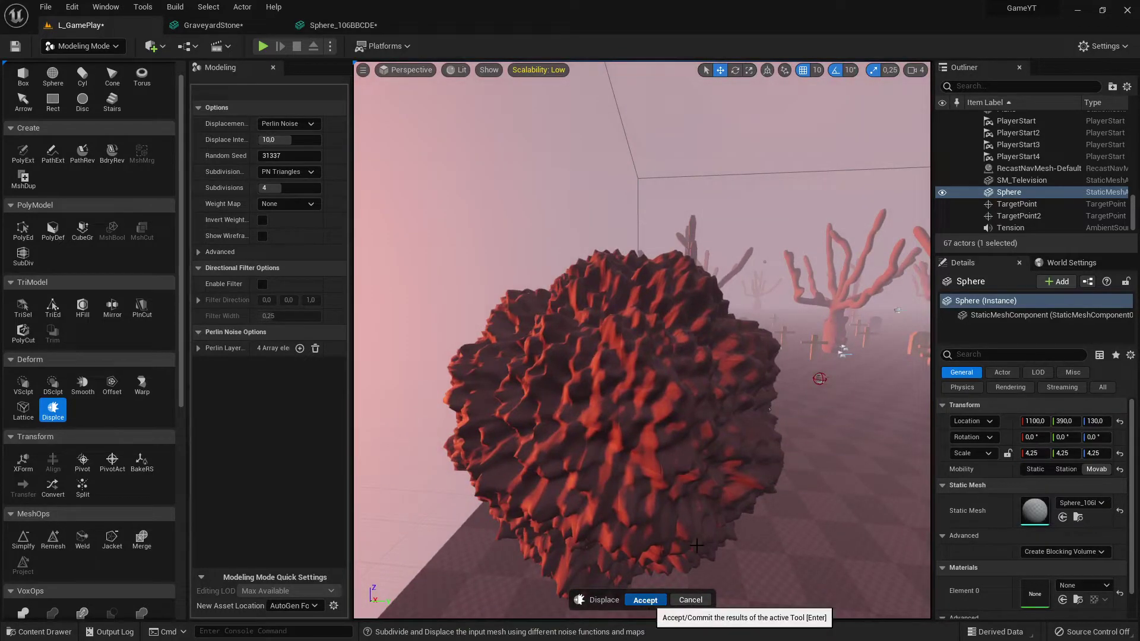
pyautogui.press('Return')
# Inspect the complex collision of the displaced sphere in the Sphere_106BBCDE mesh editor
pyautogui.click(341, 25)
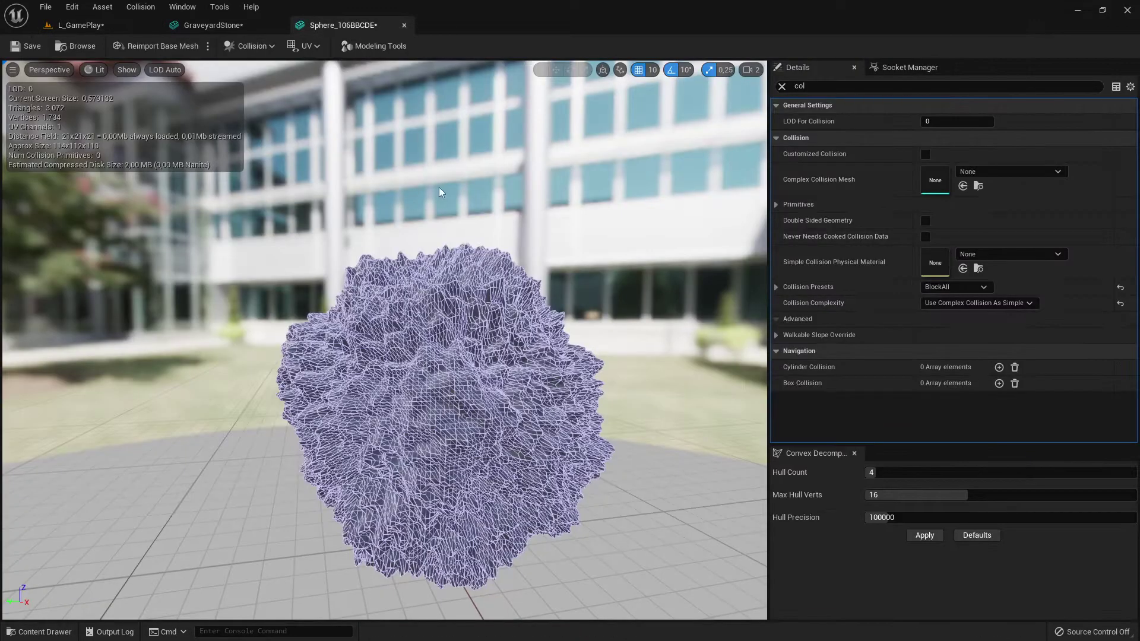
pyautogui.moveTo(440, 189); pyautogui.dragTo(392, 191, button='right')
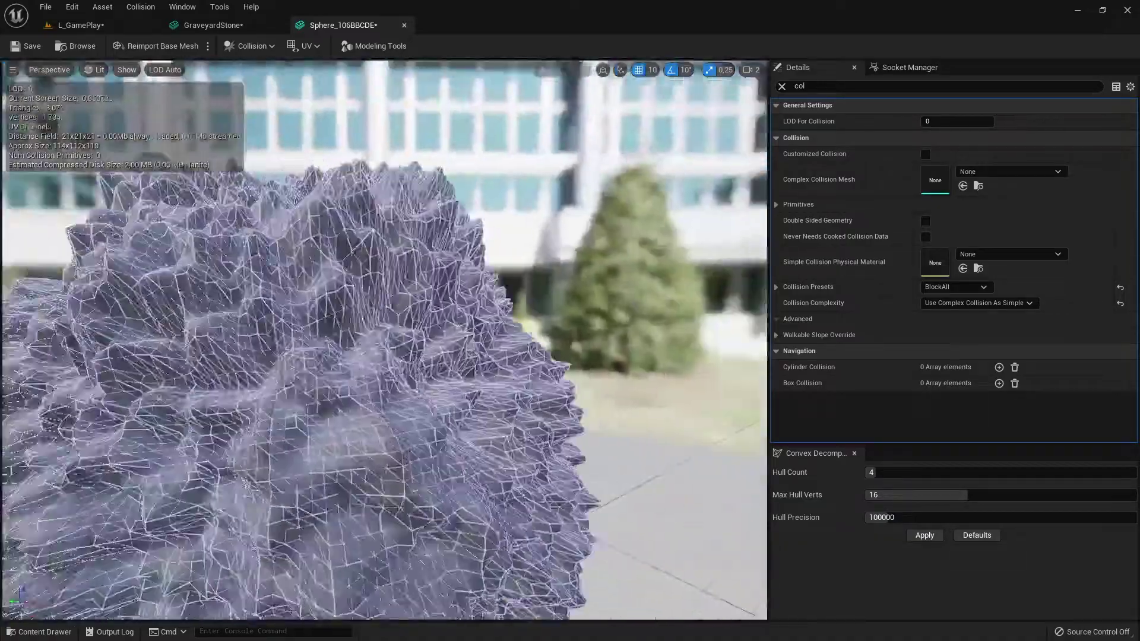
pyautogui.moveTo(356, 339); pyautogui.dragTo(416, 338)
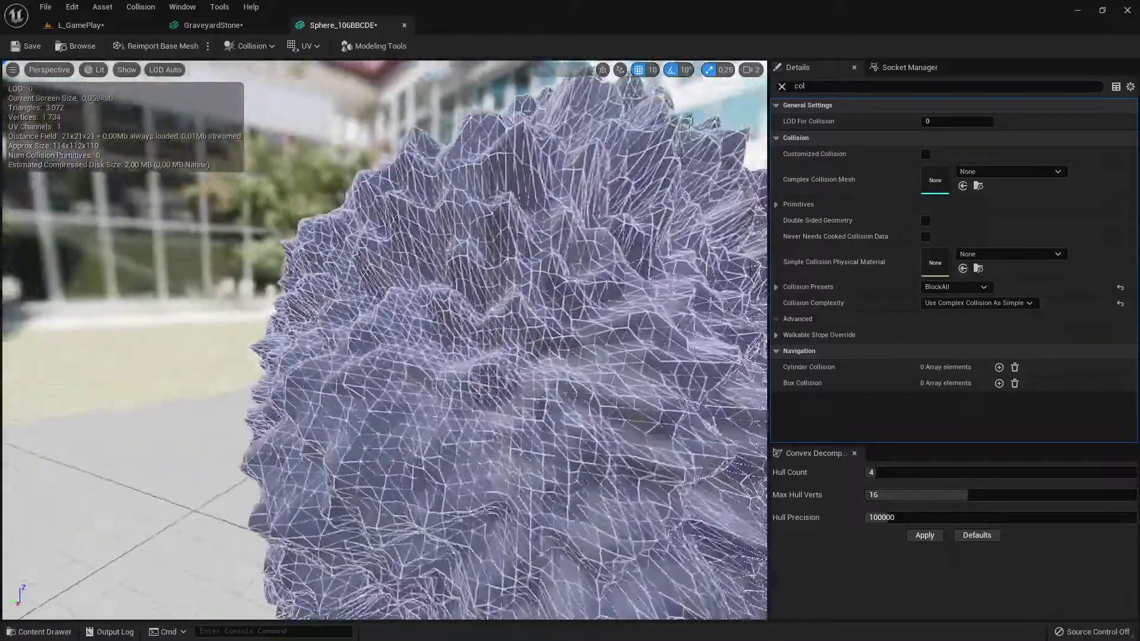
pyautogui.moveTo(385, 339)
pyautogui.mouseDown(button='right')
pyautogui.moveTo(475, 342)
pyautogui.moveTo(416, 350)
pyautogui.moveTo(404, 344)
pyautogui.moveTo(428, 332)
pyautogui.moveTo(386, 345)
pyautogui.moveTo(362, 335)
pyautogui.moveTo(415, 337)
pyautogui.moveTo(374, 339)
pyautogui.moveTo(395, 333)
pyautogui.mouseUp(button='right')
# Displace the already spiky sphere in L_GamePlay a second time with Perlin Noise at intensity 10 and 4 subdivisions
pyautogui.click(77, 25)
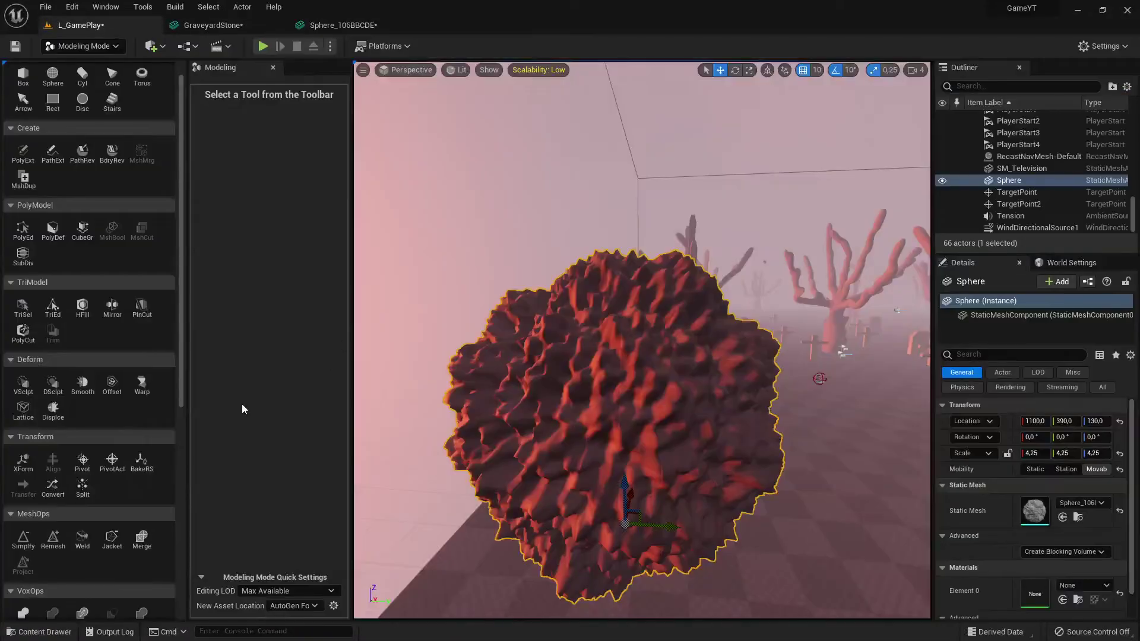
pyautogui.press('Escape')
pyautogui.click(613, 386)
pyautogui.click(53, 408)
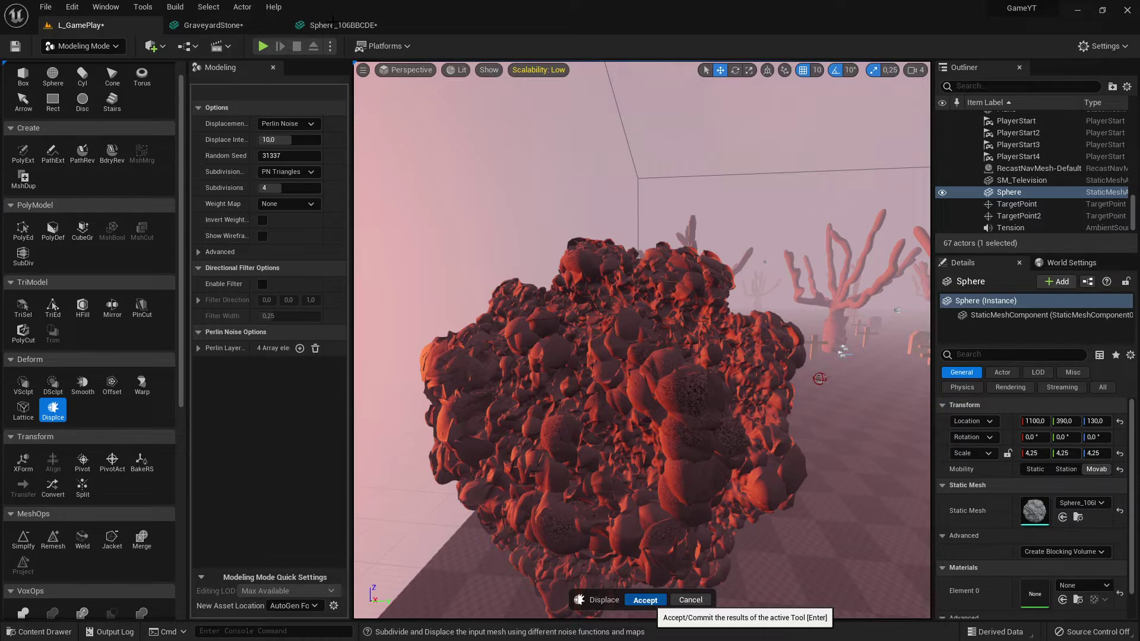
pyautogui.click(333, 23)
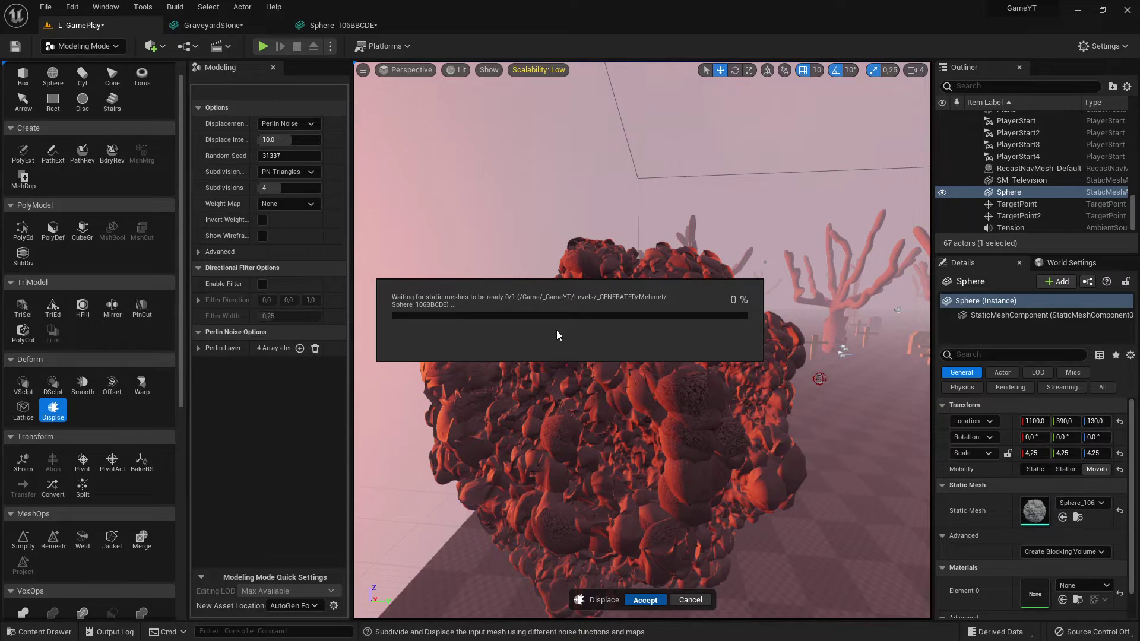
pyautogui.press('Return')
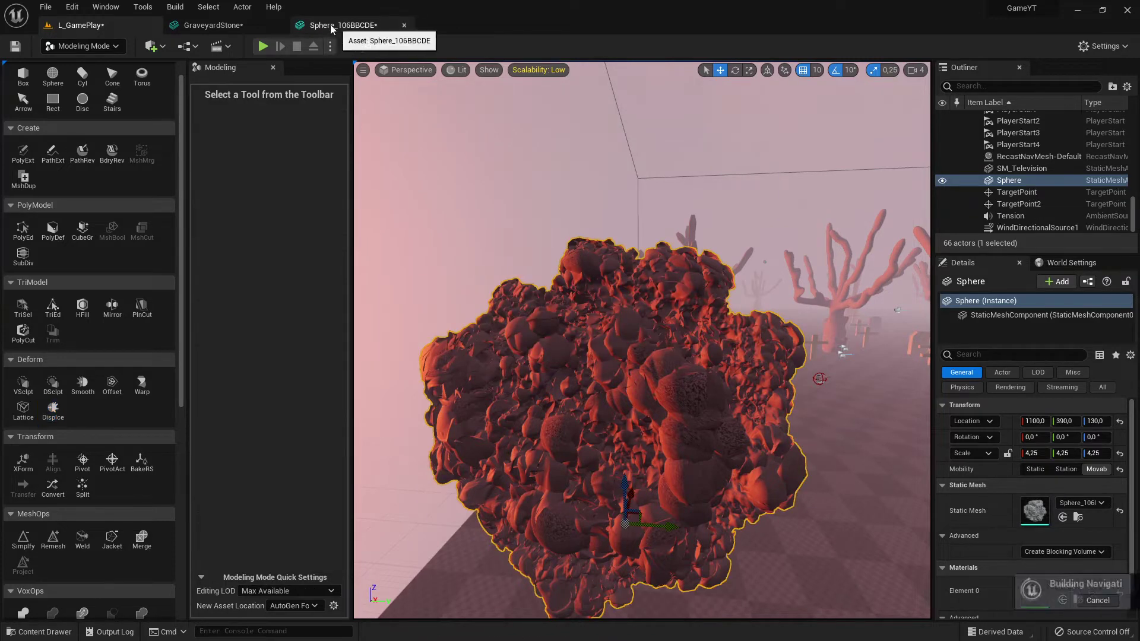
# Examine the complex collision of the twice-displaced sphere in its mesh editor from several angles
pyautogui.click(335, 25)
pyautogui.press('s')
pyautogui.moveTo(385, 340)
pyautogui.mouseDown(button='right')
pyautogui.moveTo(386, 356)
pyautogui.moveTo(474, 315)
pyautogui.moveTo(347, 327)
pyautogui.moveTo(399, 324)
pyautogui.mouseUp(button='right')
pyautogui.press('s')
pyautogui.press('d')
pyautogui.press('w')
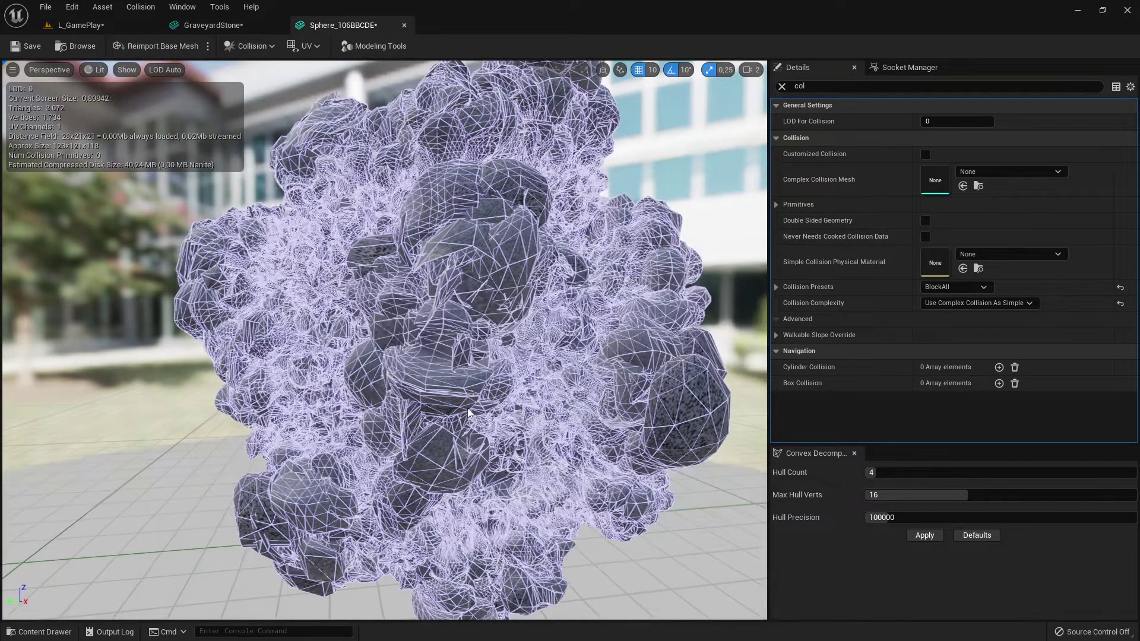
pyautogui.moveTo(467, 414); pyautogui.dragTo(509, 293, button='right')
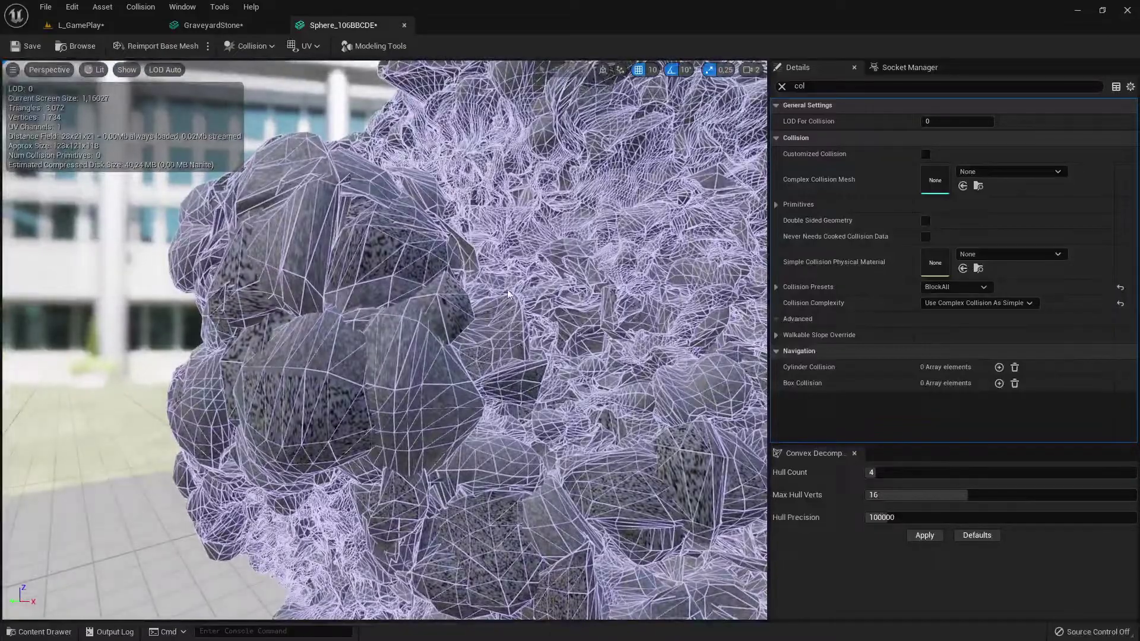
pyautogui.moveTo(449, 383); pyautogui.dragTo(442, 417, button='right')
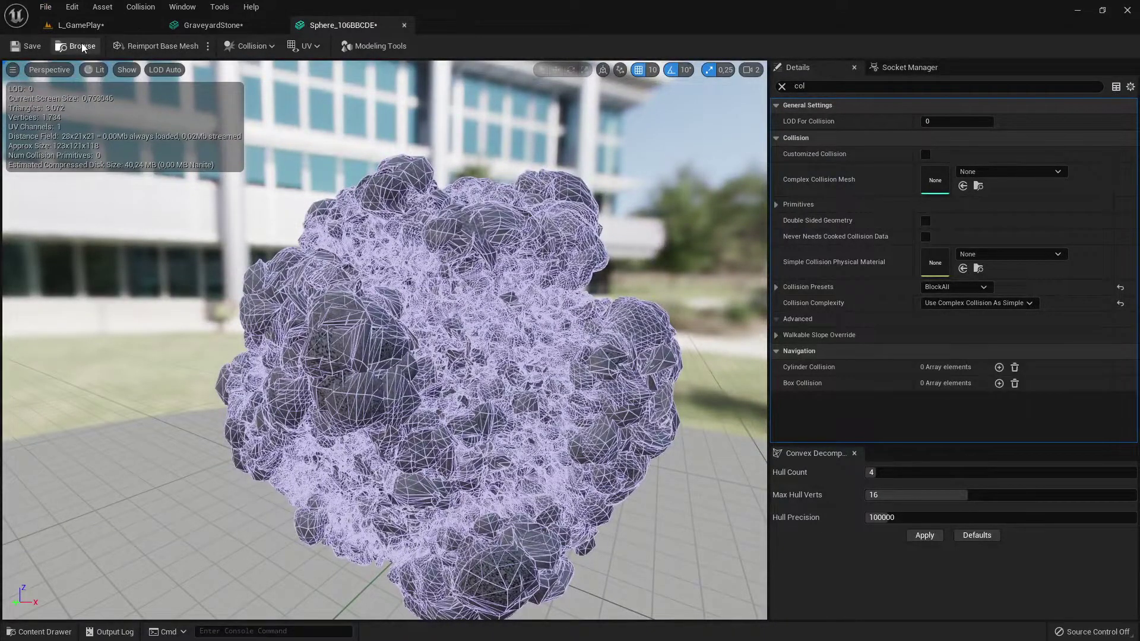
# Return to the GraveyardStone mesh and review the simplified collision options available for it
pyautogui.click(126, 27)
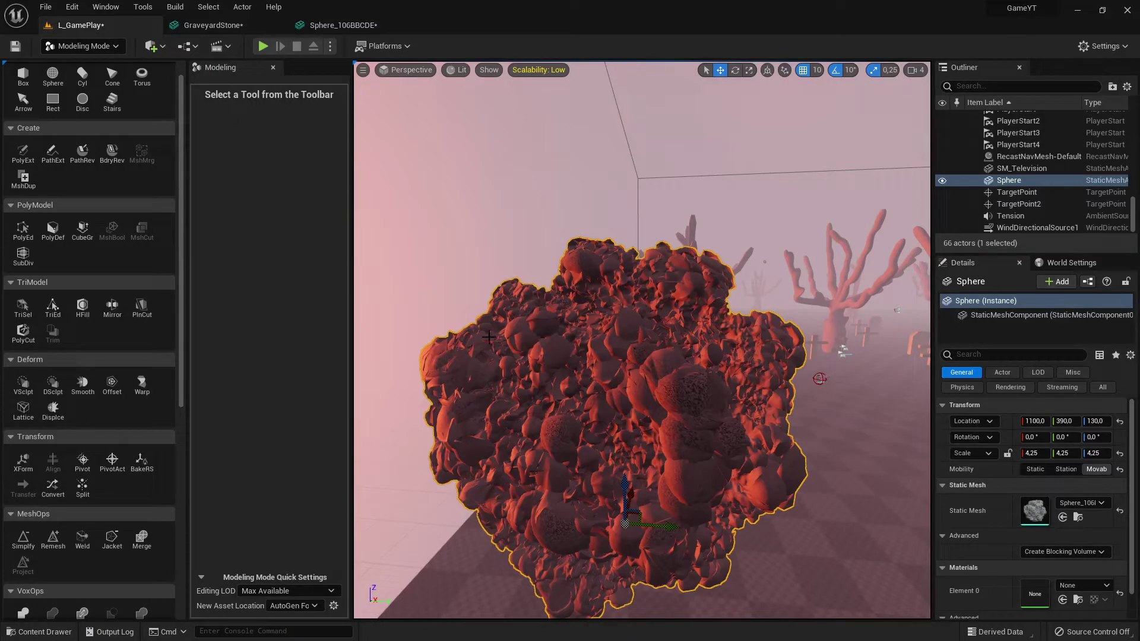
pyautogui.click(230, 26)
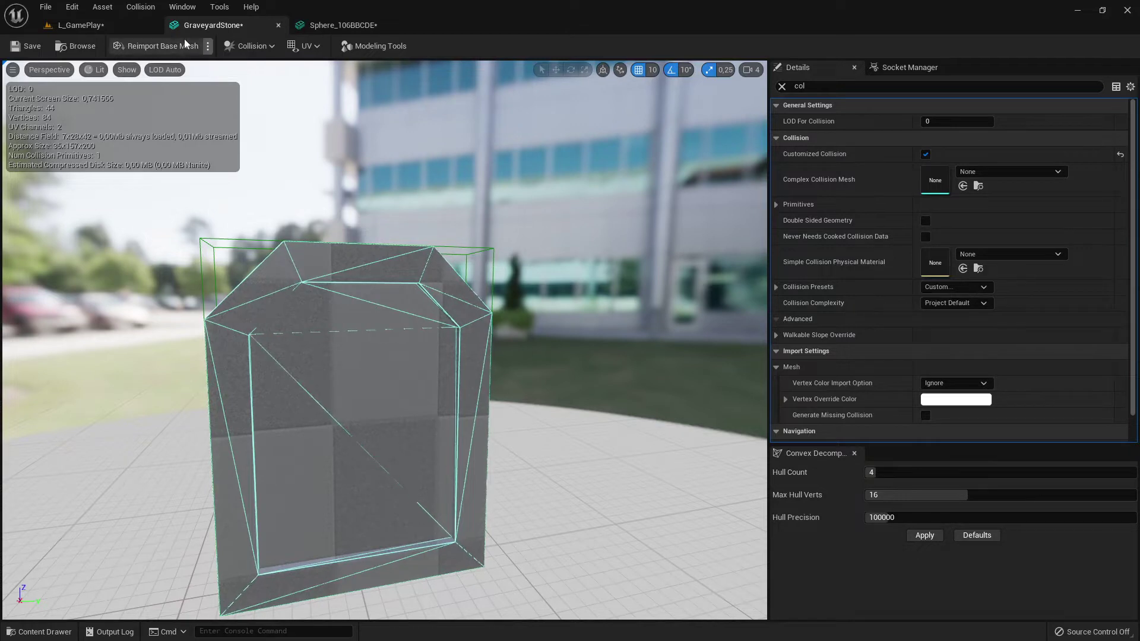
pyautogui.click(144, 9)
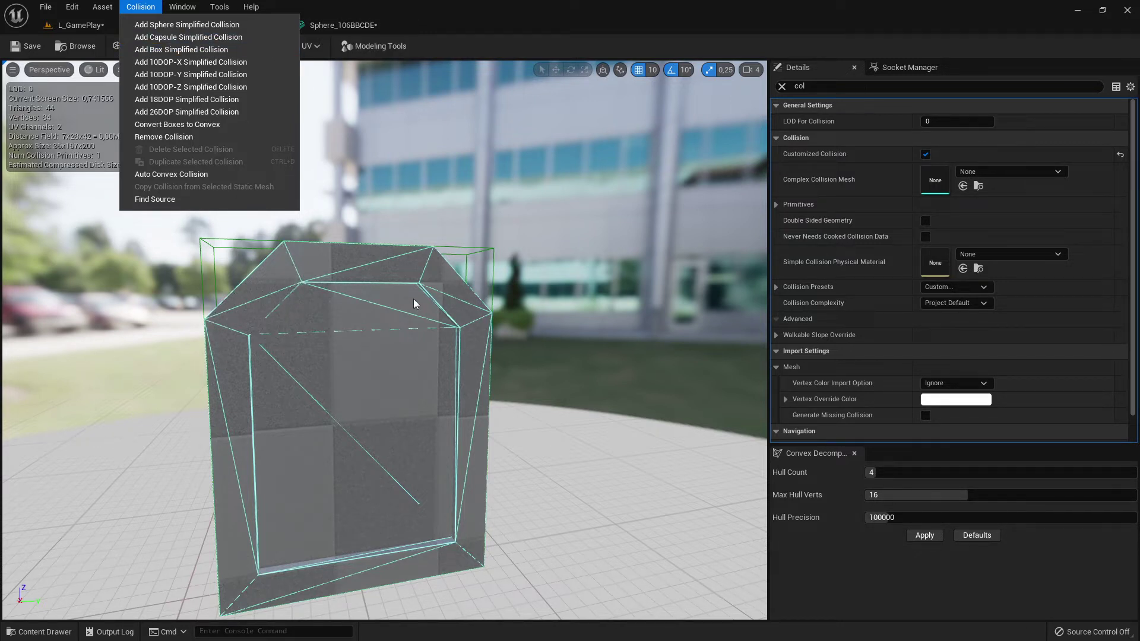
# Go back to Sphere_106BBCDE and inspect its dense collision triangles up close and from a distance
pyautogui.click(347, 26)
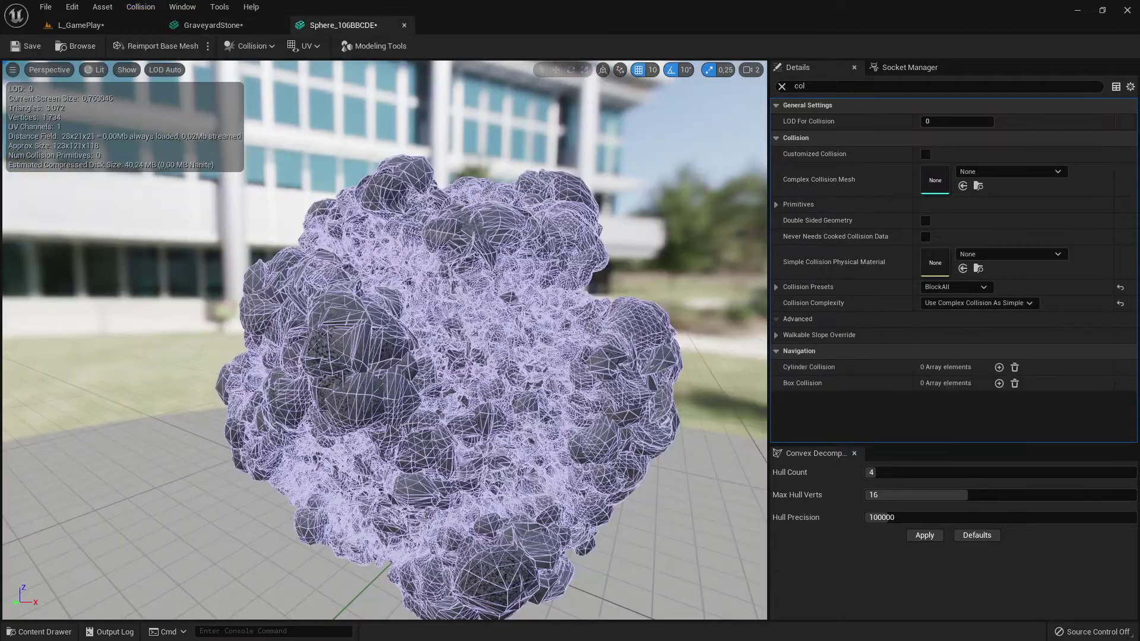
pyautogui.moveTo(385, 340)
pyautogui.mouseDown(button='right')
pyautogui.moveTo(475, 340)
pyautogui.moveTo(357, 335)
pyautogui.moveTo(398, 285)
pyautogui.moveTo(380, 320)
pyautogui.moveTo(356, 309)
pyautogui.moveTo(374, 333)
pyautogui.mouseUp(button='right')
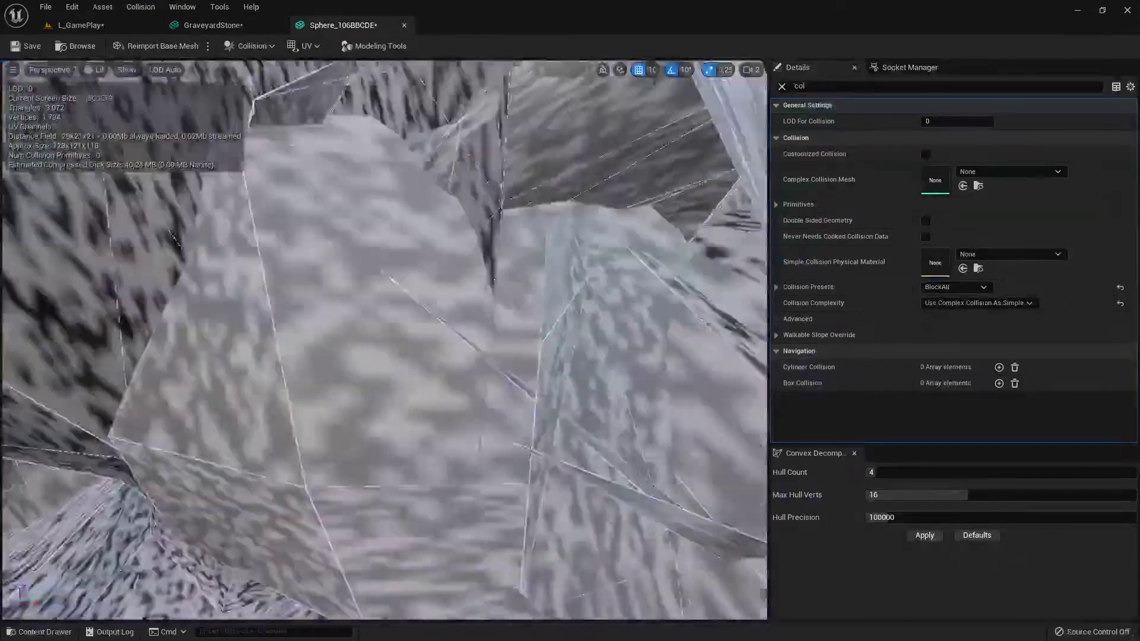
pyautogui.press('s')
pyautogui.moveTo(292, 378)
pyautogui.mouseDown(button='right')
pyautogui.moveTo(303, 389)
pyautogui.moveTo(285, 391)
pyautogui.moveTo(292, 378)
pyautogui.mouseUp(button='right')
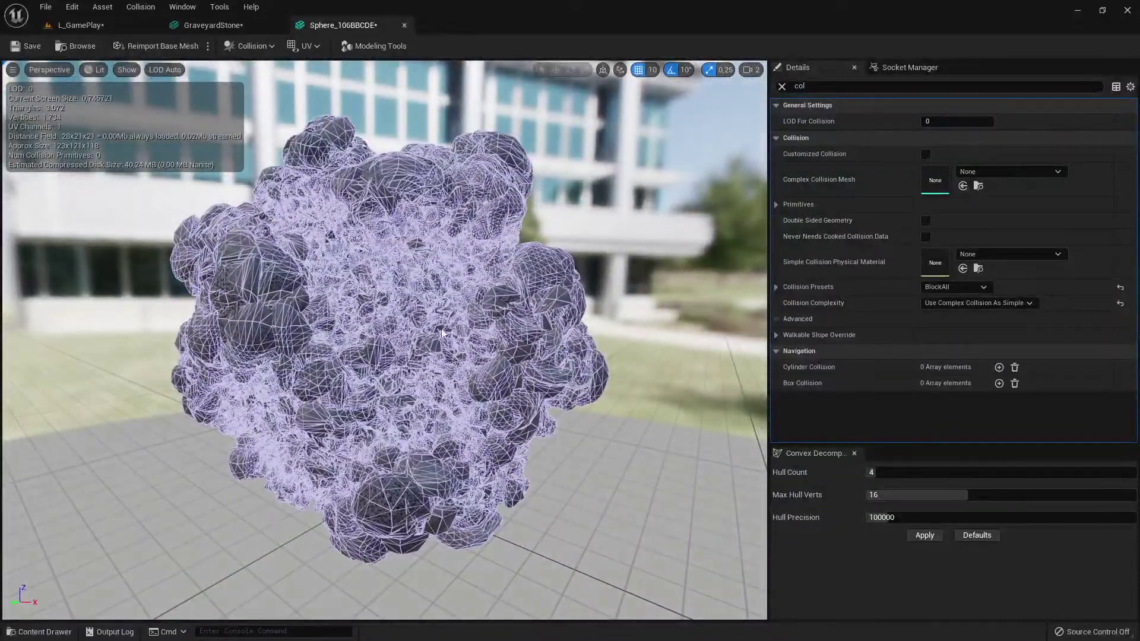
pyautogui.moveTo(442, 333)
pyautogui.mouseDown(button='right')
pyautogui.moveTo(416, 335)
pyautogui.moveTo(439, 323)
pyautogui.moveTo(424, 329)
pyautogui.moveTo(463, 332)
pyautogui.moveTo(433, 331)
pyautogui.mouseUp(button='right')
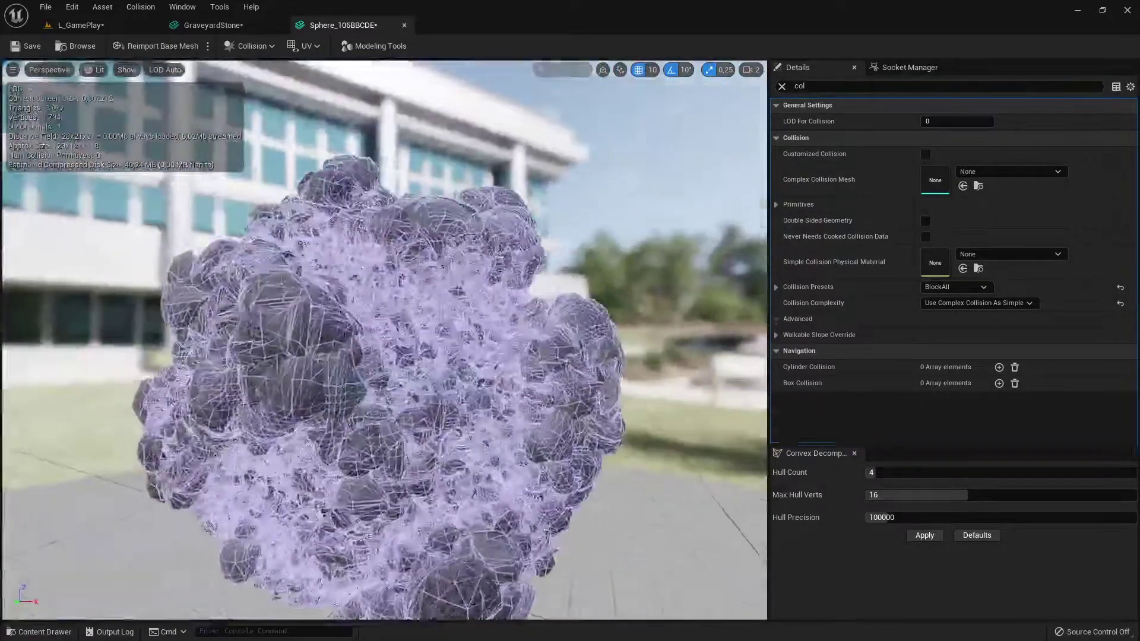
pyautogui.moveTo(290, 284); pyautogui.dragTo(289, 284, button='right')
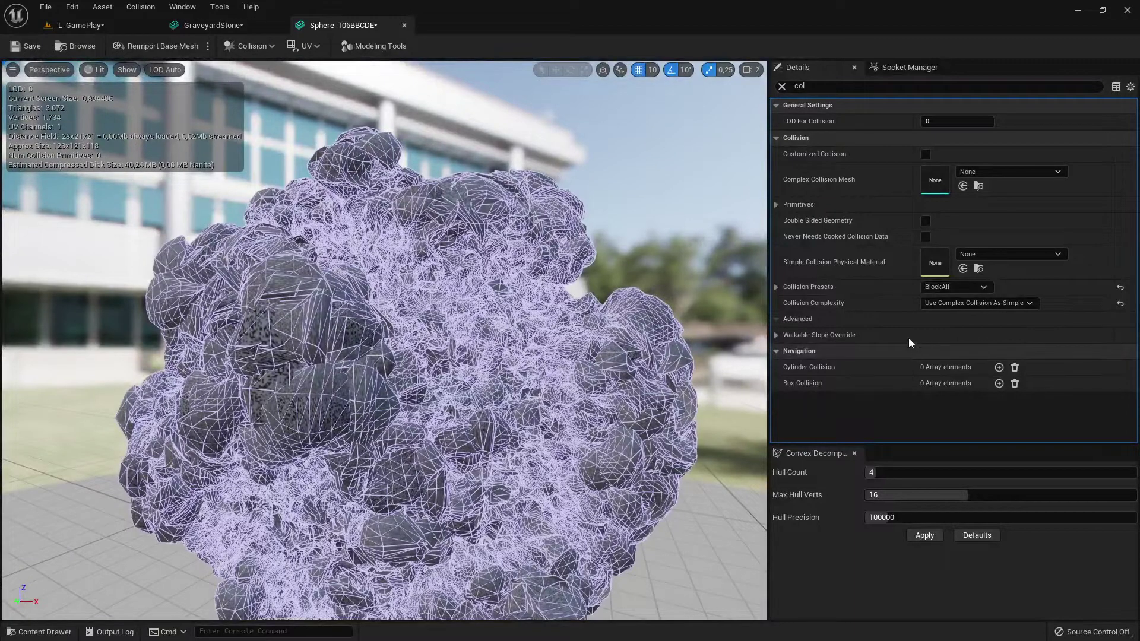
# Set the sphere's Collision Complexity to Project Default and hide its complex collision overlay
pyautogui.click(949, 302)
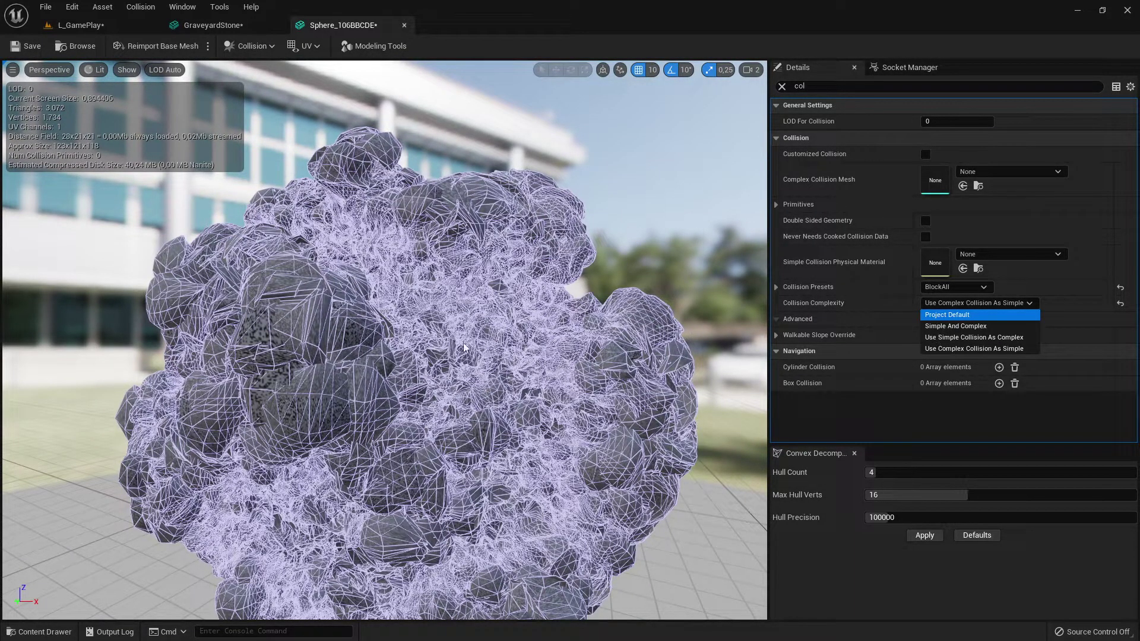
pyautogui.click(953, 316)
pyautogui.click(126, 69)
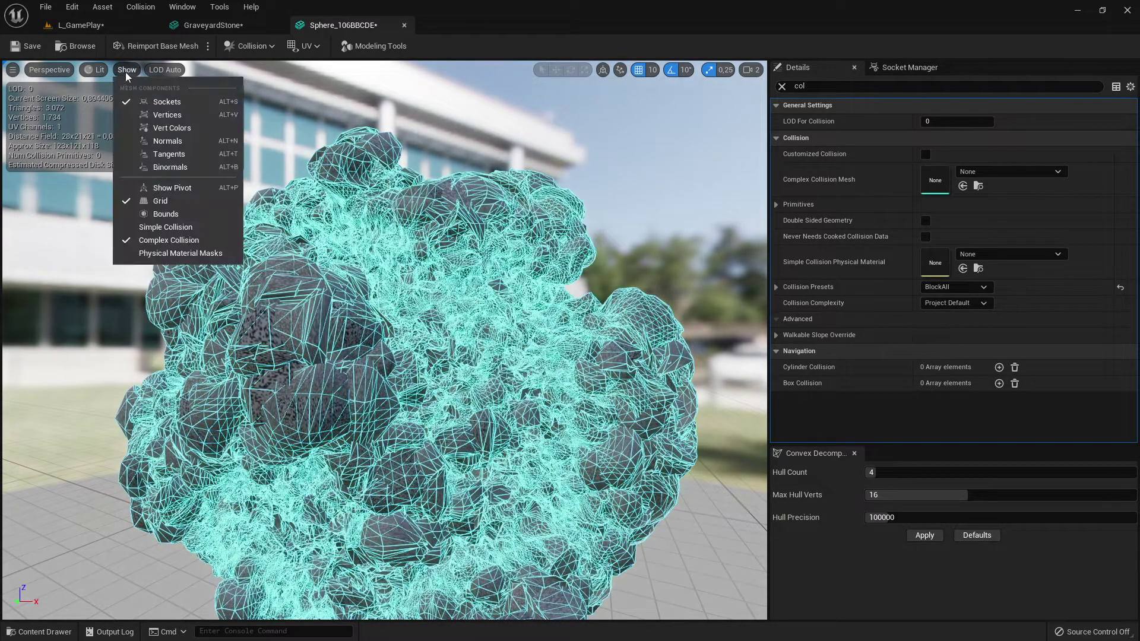
pyautogui.click(175, 241)
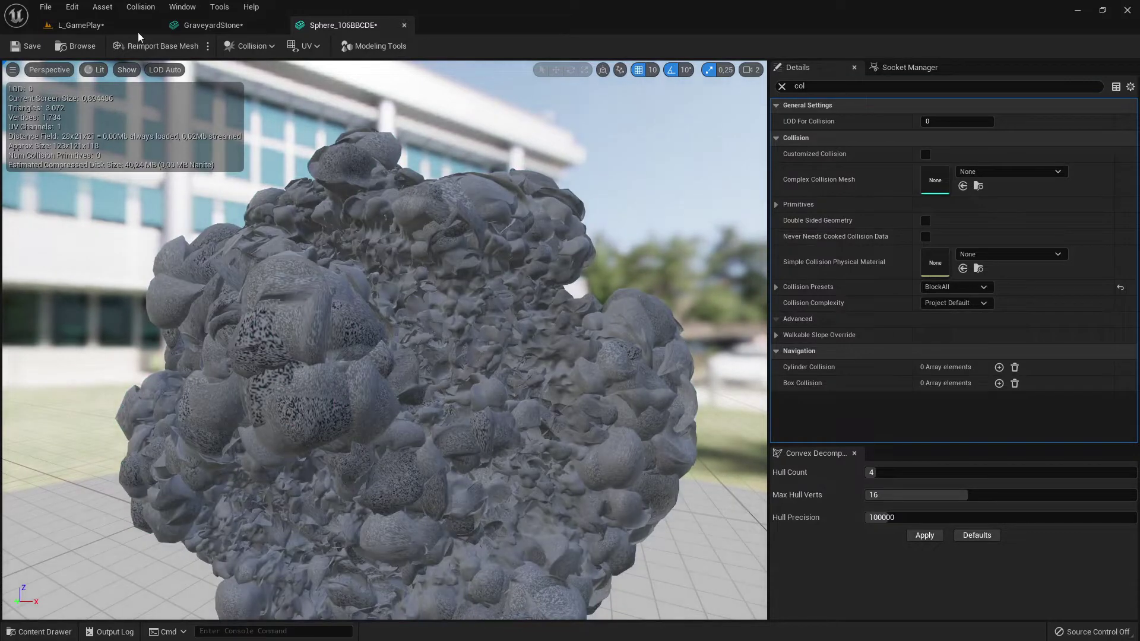
# Add an 18DOP simplified collision to the displaced sphere mesh and inspect the hull around it
pyautogui.click(141, 7)
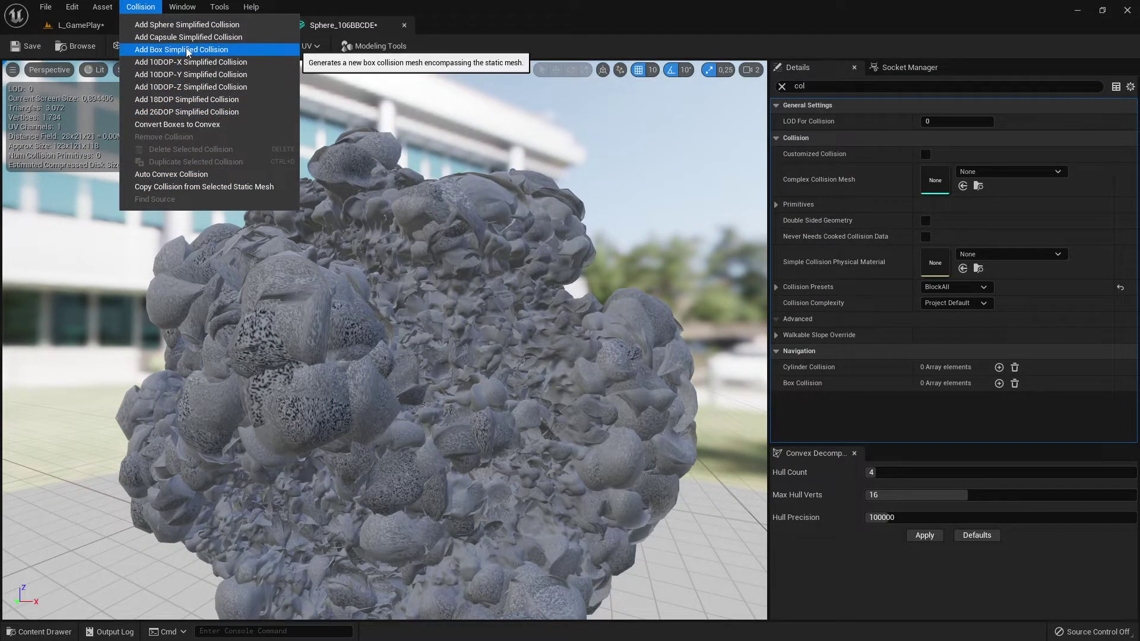
pyautogui.click(230, 100)
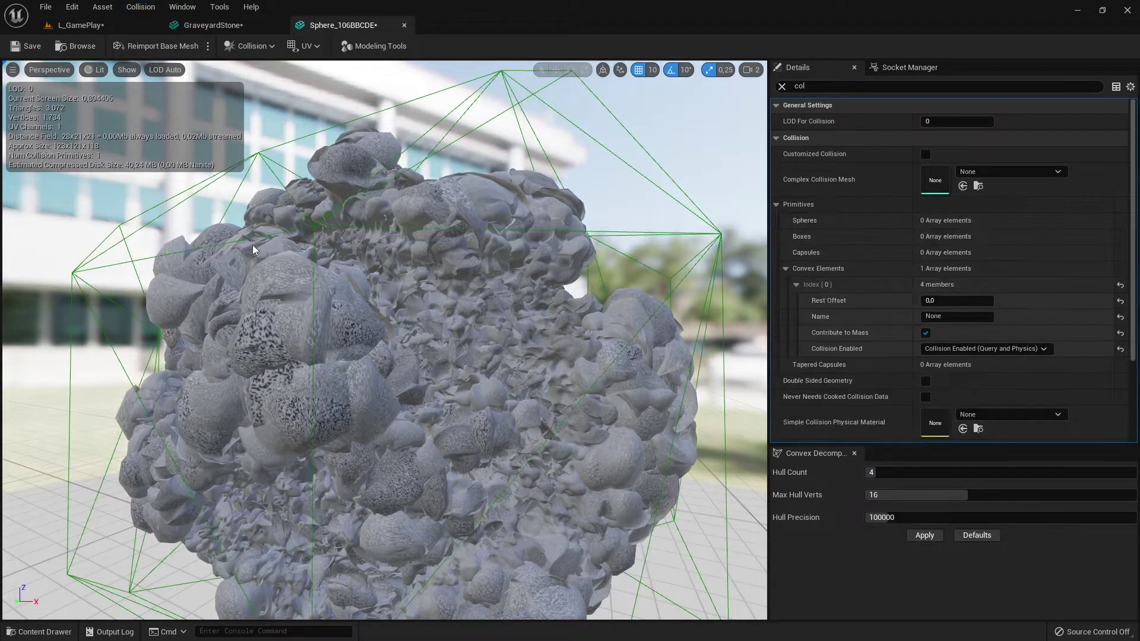
pyautogui.moveTo(252, 245)
pyautogui.mouseDown(button='right')
pyautogui.moveTo(380, 243)
pyautogui.moveTo(308, 249)
pyautogui.moveTo(184, 234)
pyautogui.moveTo(172, 219)
pyautogui.moveTo(178, 238)
pyautogui.moveTo(238, 255)
pyautogui.moveTo(219, 243)
pyautogui.moveTo(445, 241)
pyautogui.moveTo(279, 241)
pyautogui.moveTo(272, 252)
pyautogui.mouseUp(button='right')
pyautogui.moveTo(380, 324); pyautogui.dragTo(404, 328, button='right')
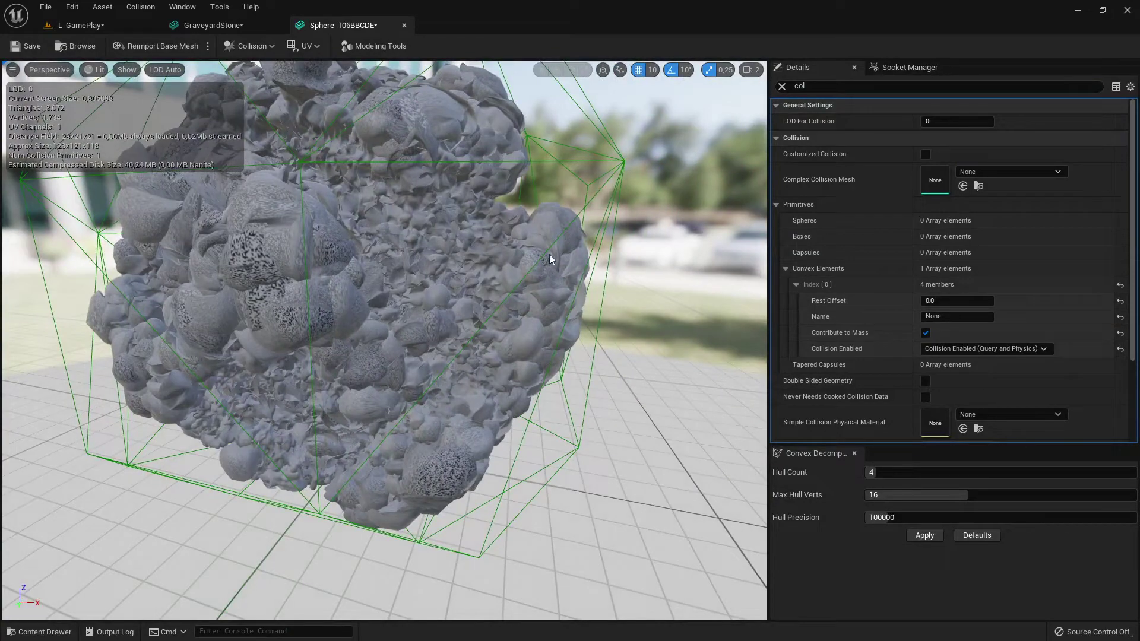
# Inspect the 18DOP hull around the displaced sphere and remove that simplified collision from the mesh
pyautogui.moveTo(345, 415); pyautogui.dragTo(180, 429, button='right')
pyautogui.scroll(5, 179, 429)
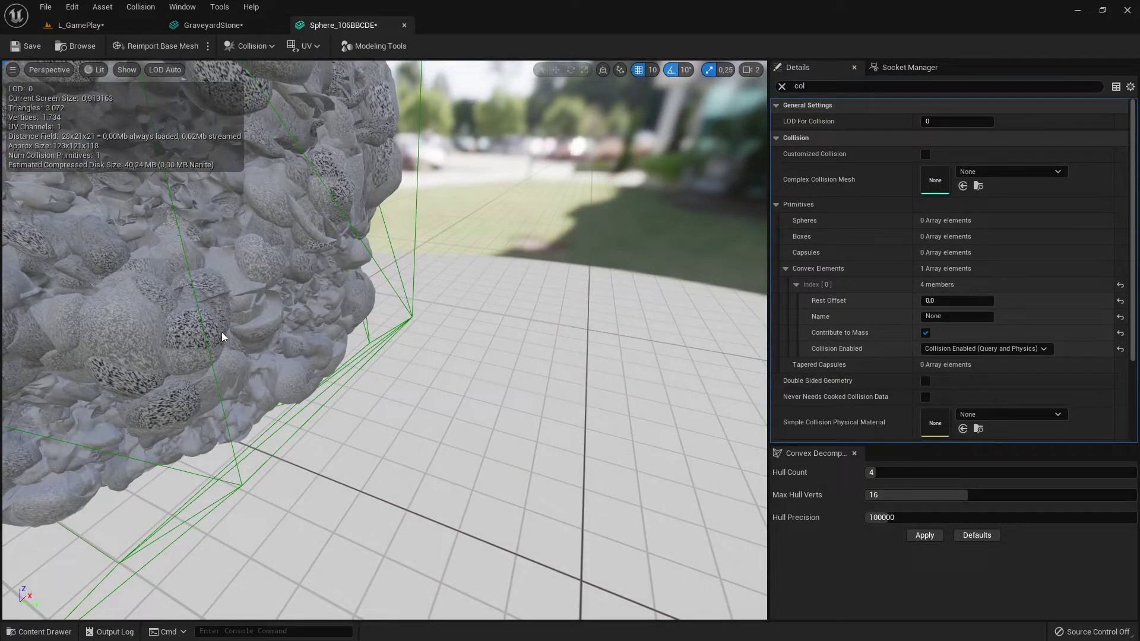
pyautogui.moveTo(208, 350)
pyautogui.mouseDown(button='right')
pyautogui.moveTo(161, 355)
pyautogui.moveTo(200, 356)
pyautogui.mouseUp(button='right')
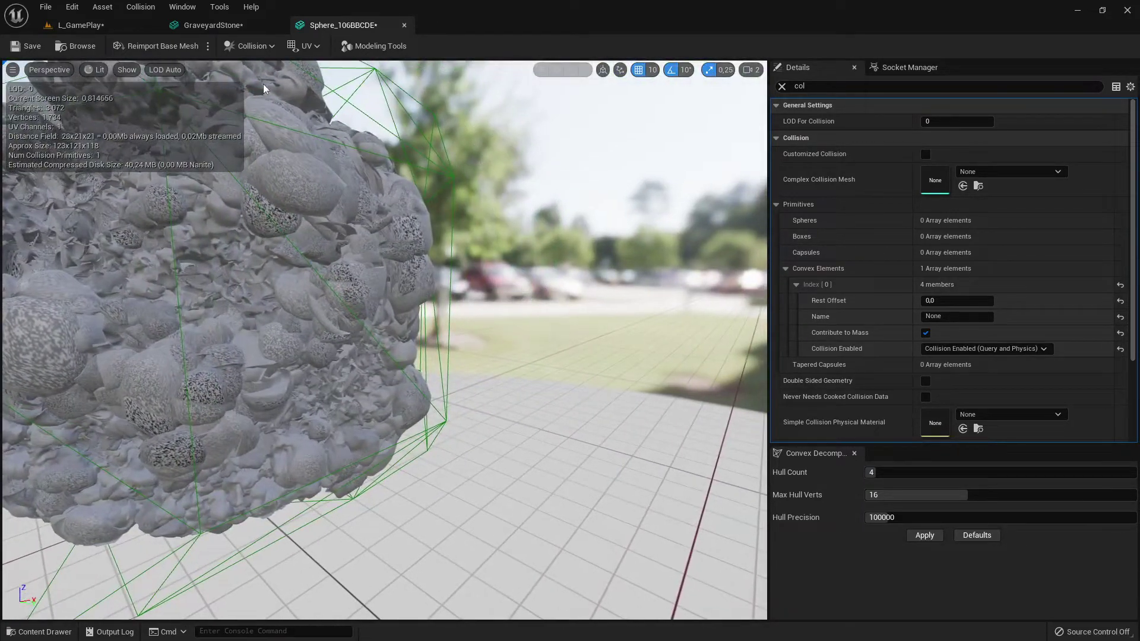
pyautogui.click(143, 9)
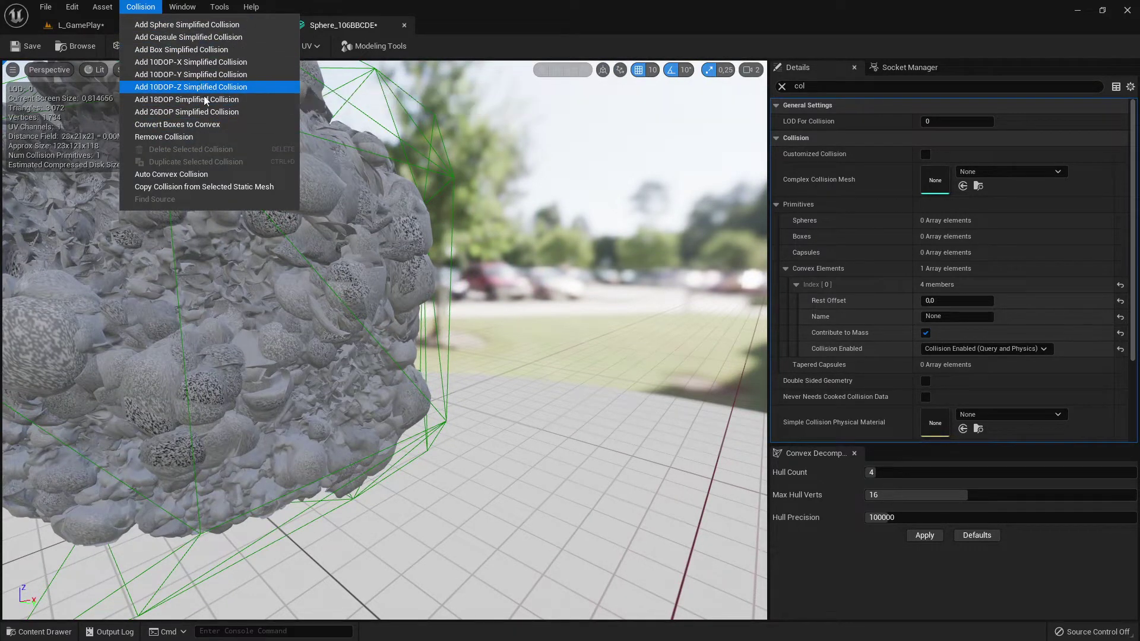
pyautogui.click(178, 138)
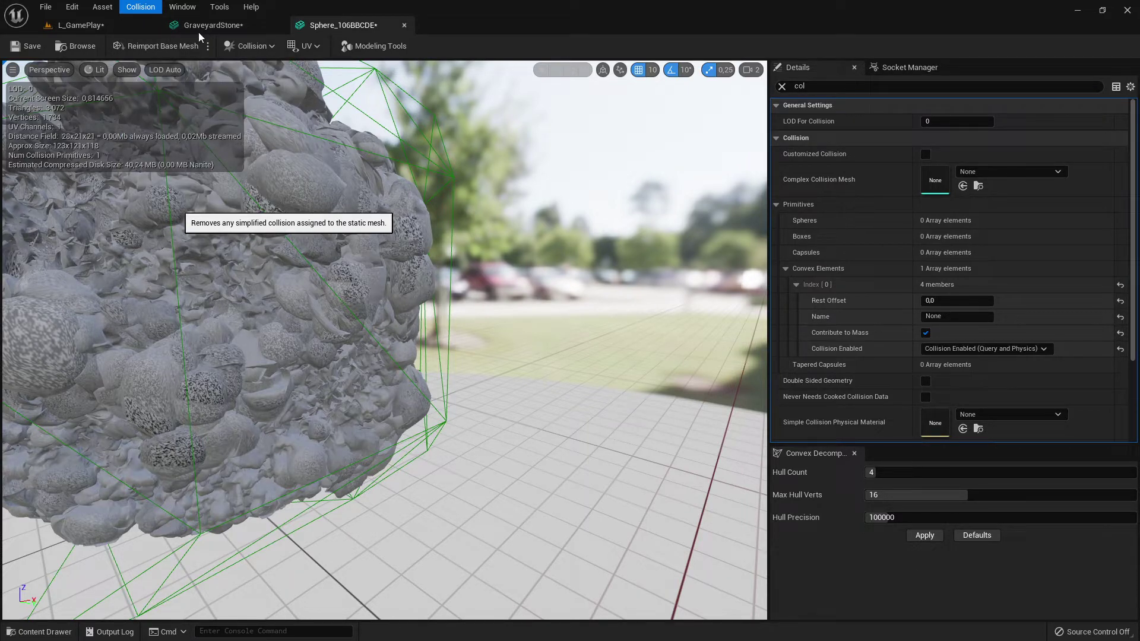
# Generate an auto convex collision for the sphere with Hull Count 54, Max Hull Verts 28 and Hull Precision 850000
pyautogui.click(141, 7)
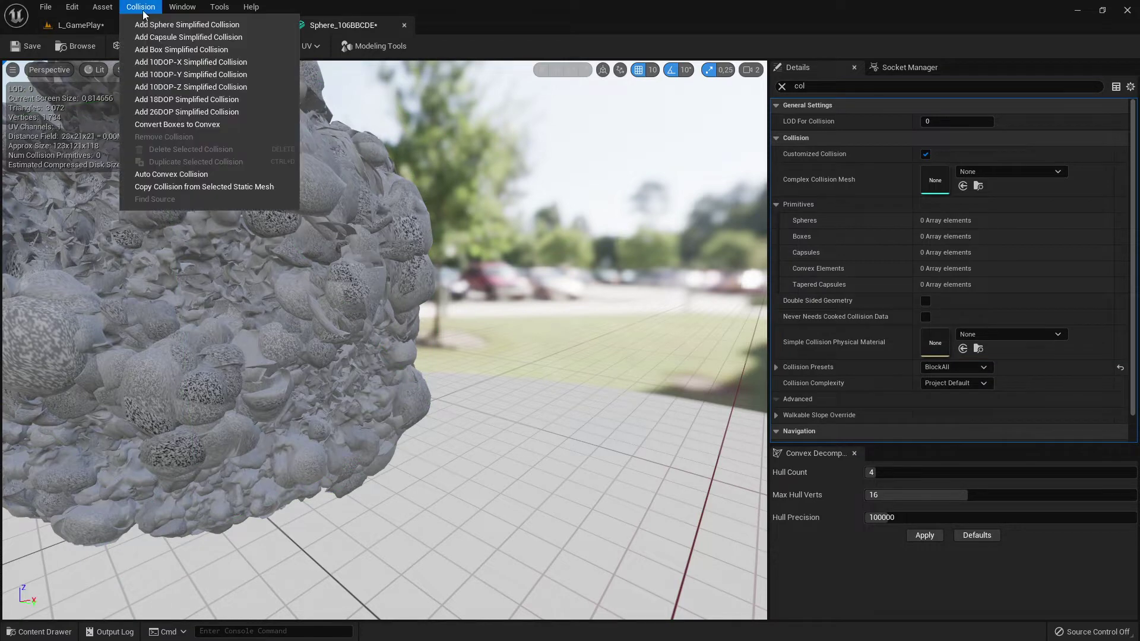
pyautogui.click(176, 175)
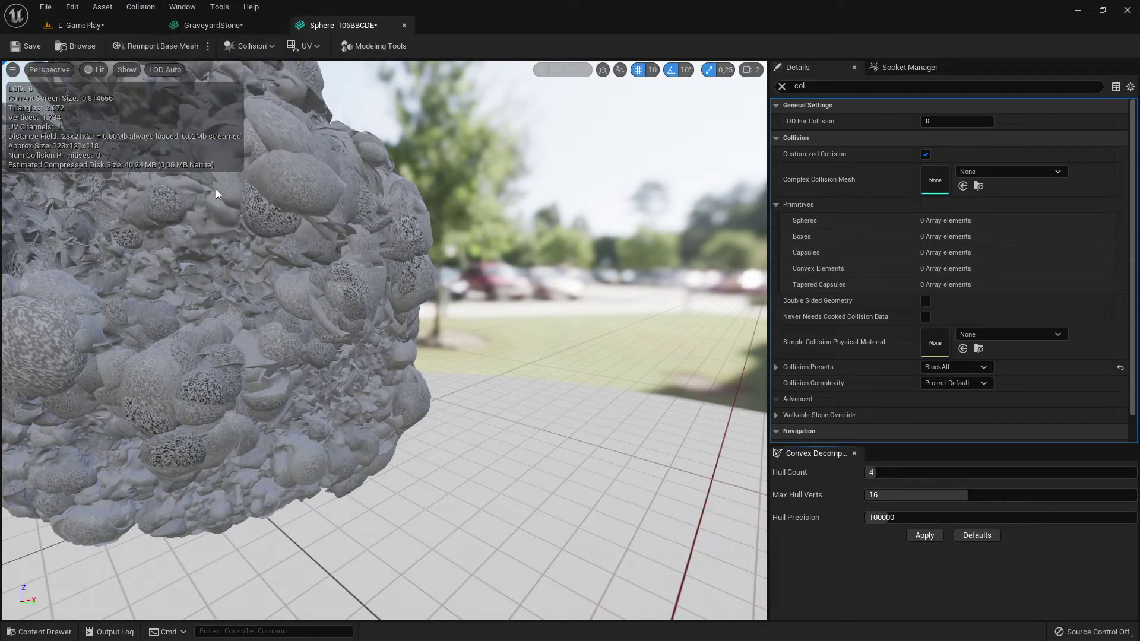
pyautogui.moveTo(445, 296); pyautogui.dragTo(368, 345)
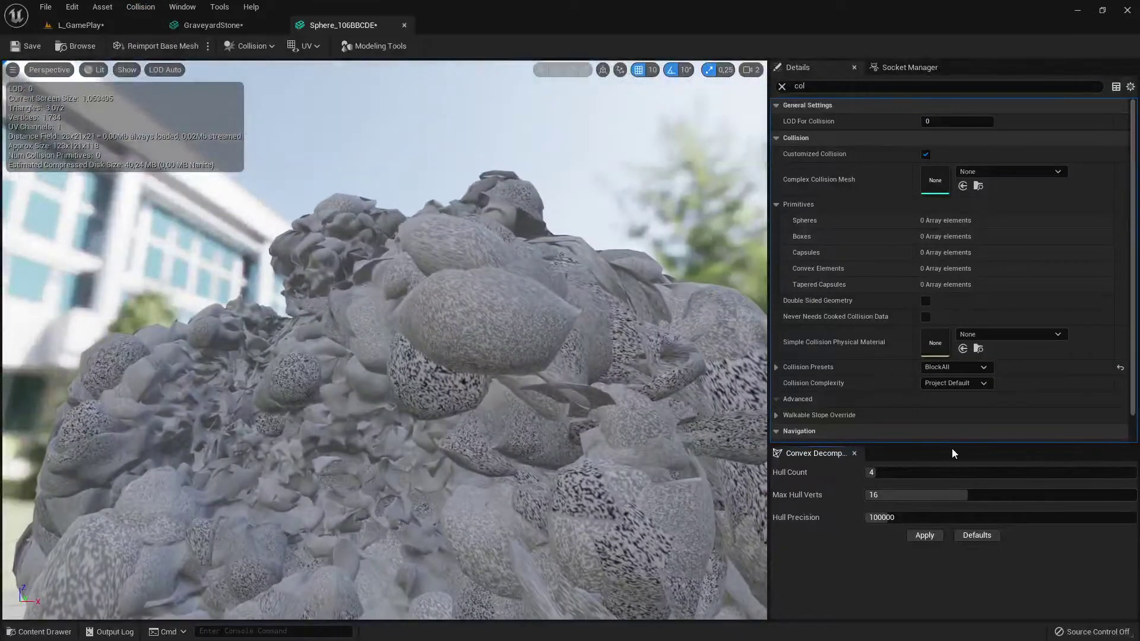
pyautogui.moveTo(879, 473); pyautogui.dragTo(1069, 472)
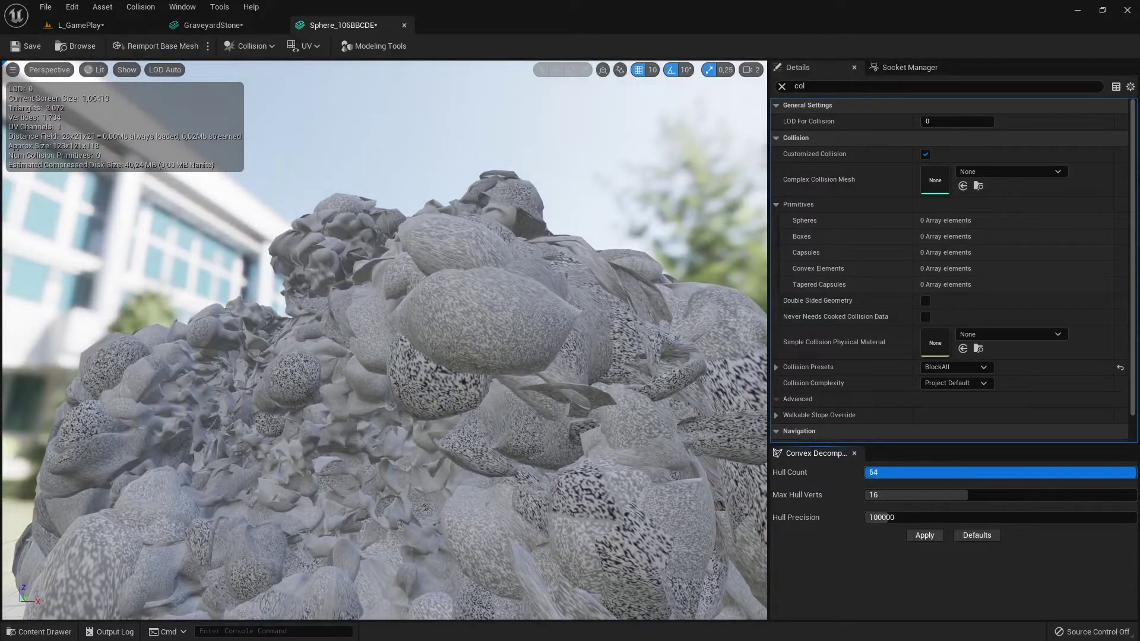
pyautogui.moveTo(887, 495); pyautogui.dragTo(1051, 495)
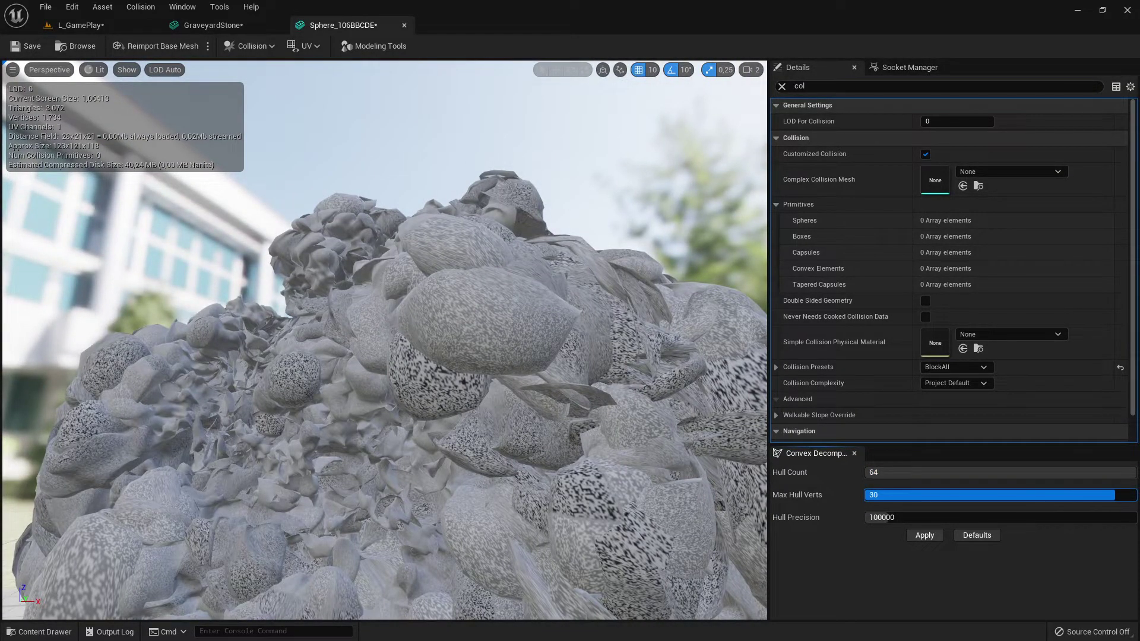
pyautogui.moveTo(902, 473); pyautogui.dragTo(879, 472)
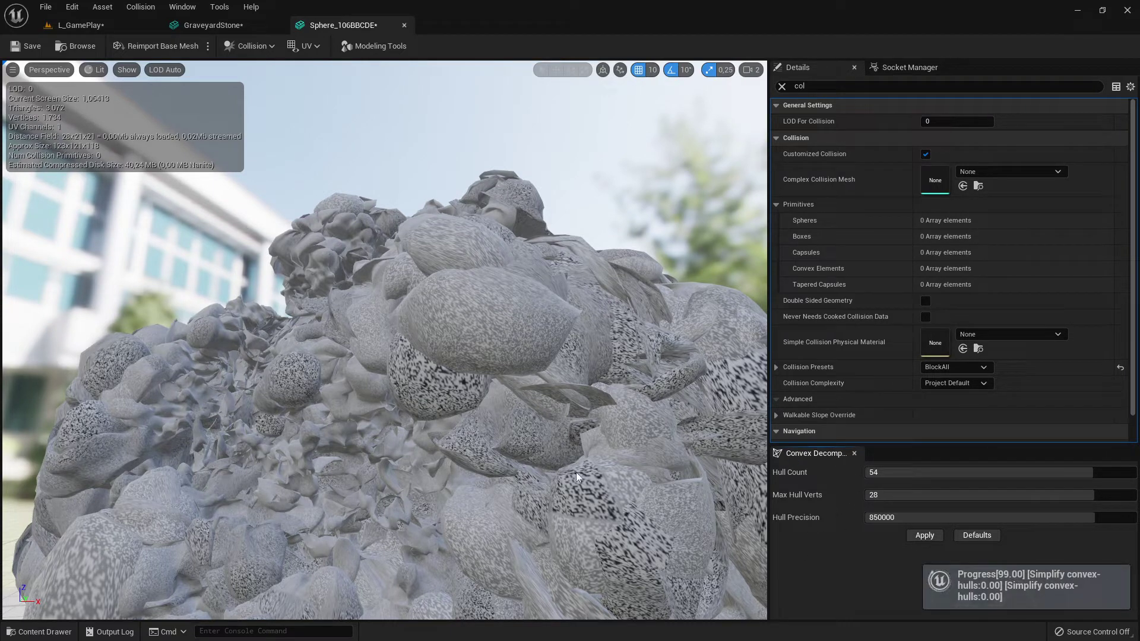
# Examine how closely the auto convex hull fits the sphere from several sides and review the other simplified collision options
pyautogui.moveTo(483, 430); pyautogui.dragTo(505, 443, button='right')
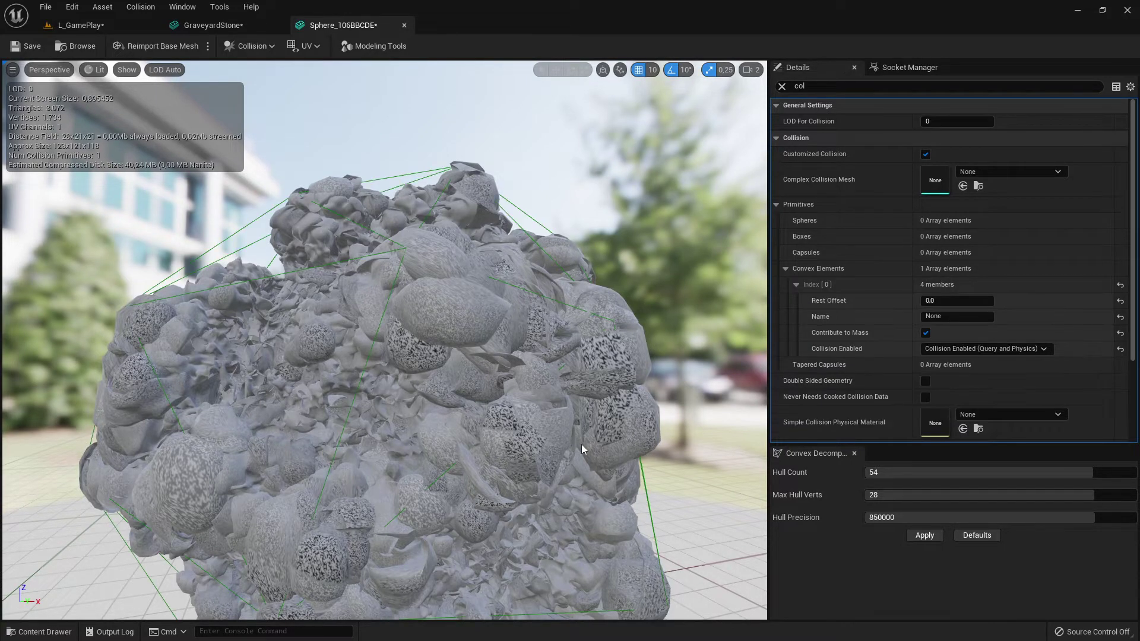
pyautogui.moveTo(582, 444); pyautogui.dragTo(386, 434)
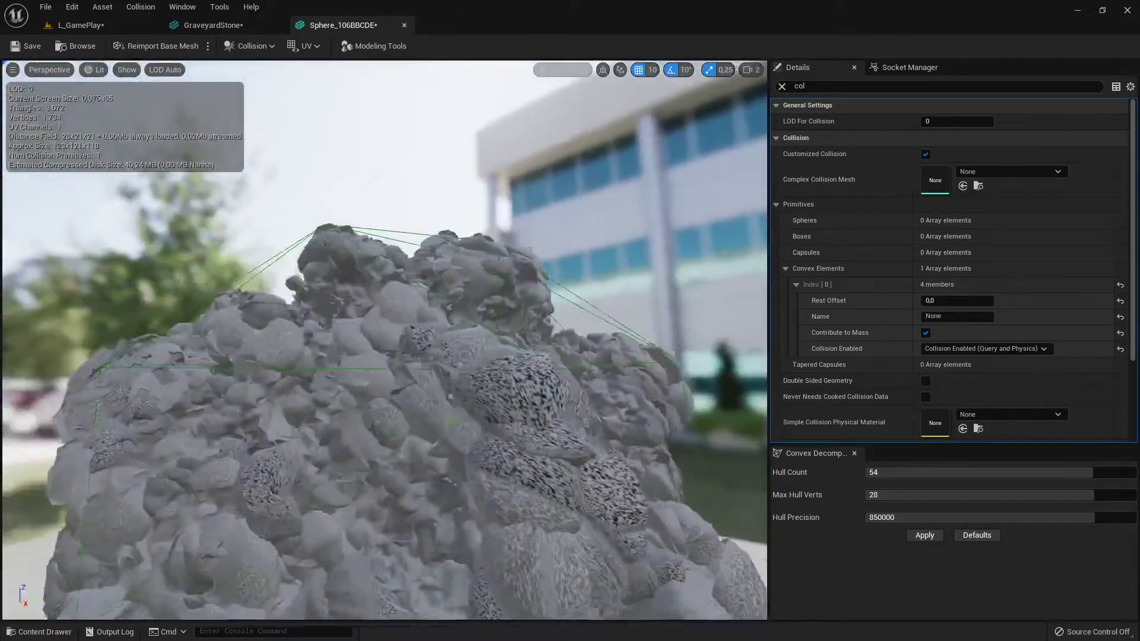
pyautogui.moveTo(386, 434); pyautogui.dragTo(356, 219, button='right')
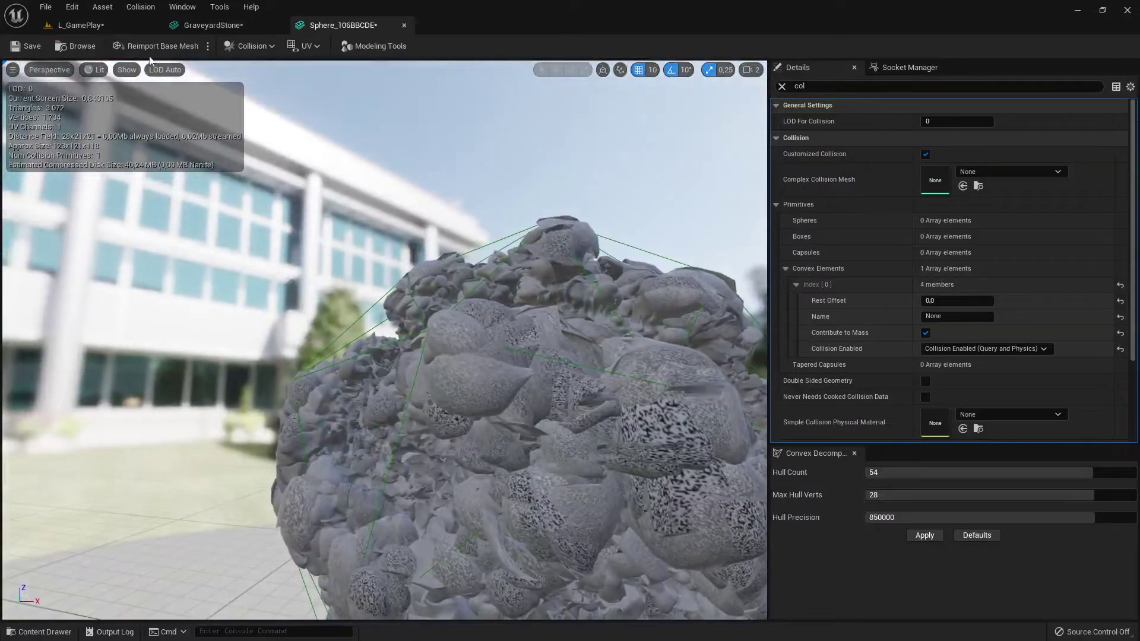
pyautogui.click(141, 7)
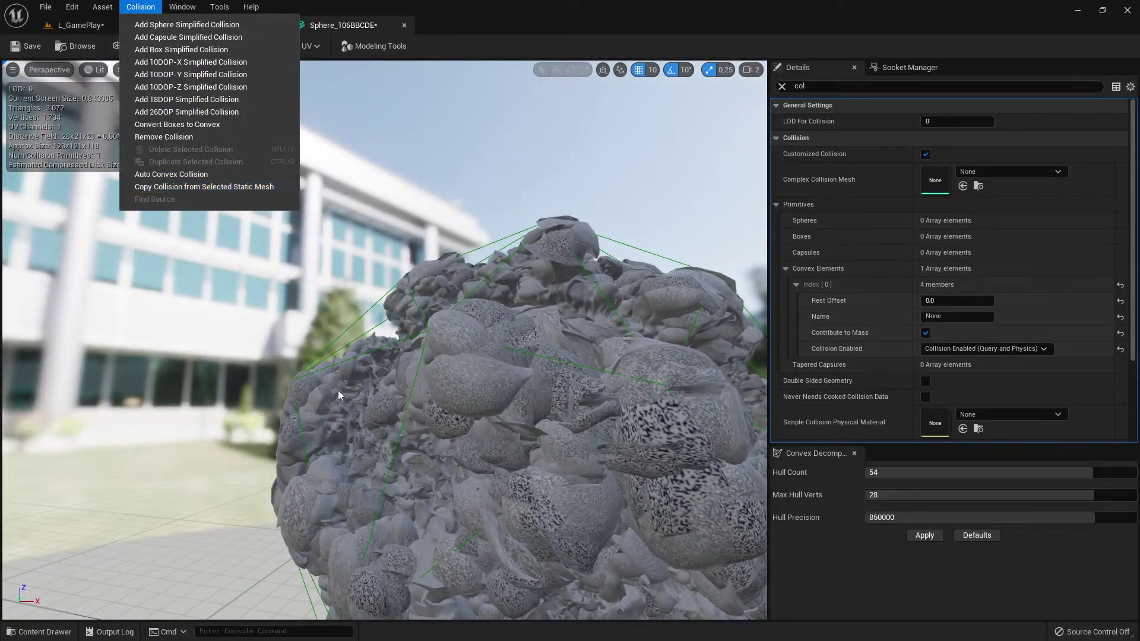
pyautogui.moveTo(338, 395); pyautogui.dragTo(569, 504, button='right')
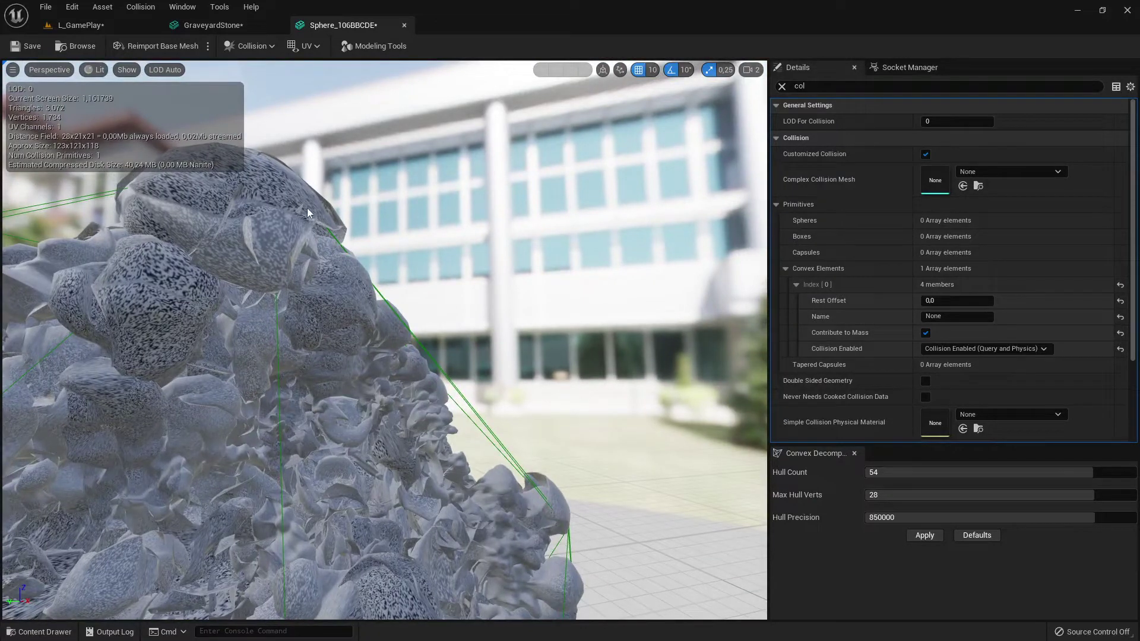
pyautogui.moveTo(463, 483); pyautogui.dragTo(486, 332, button='right')
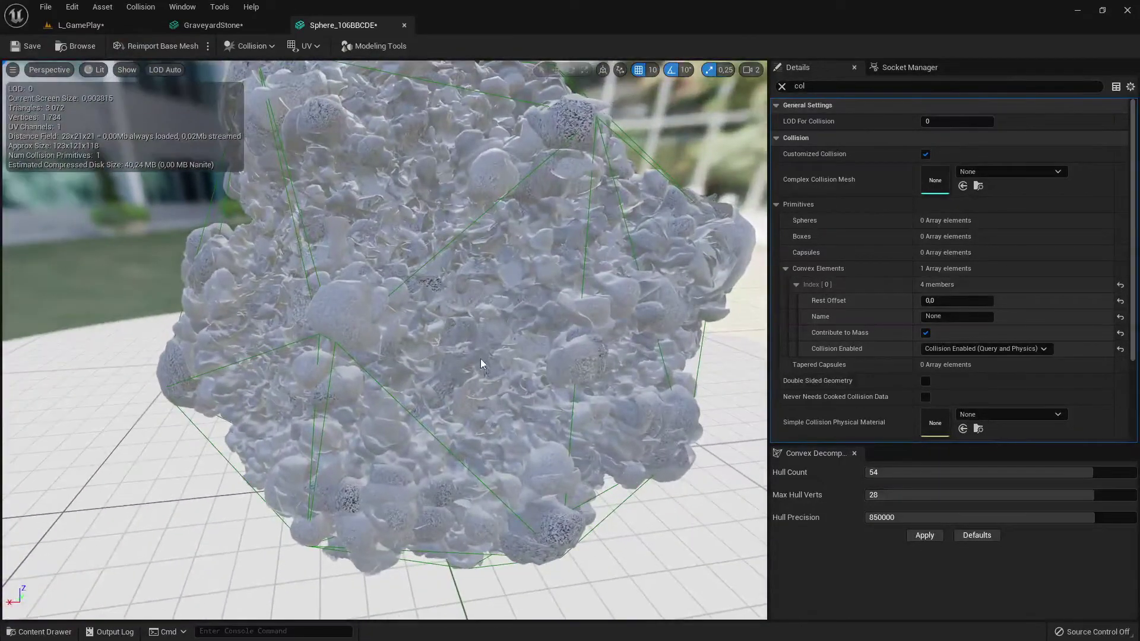
pyautogui.moveTo(486, 383); pyautogui.dragTo(372, 124, button='right')
pyautogui.click(142, 7)
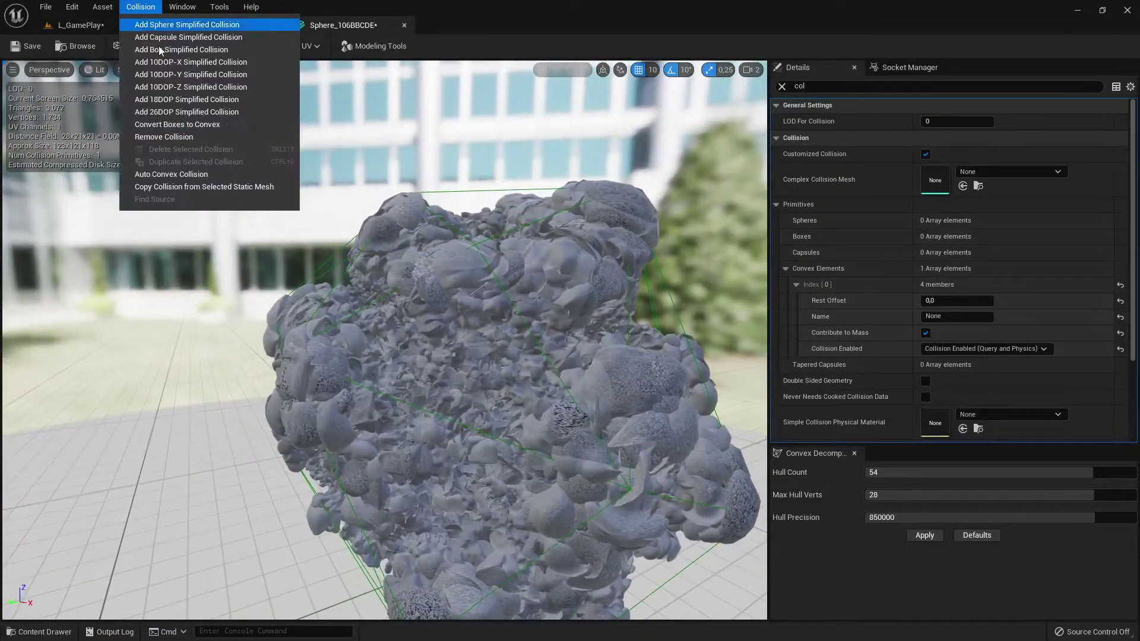
pyautogui.moveTo(465, 404); pyautogui.dragTo(462, 399, button='right')
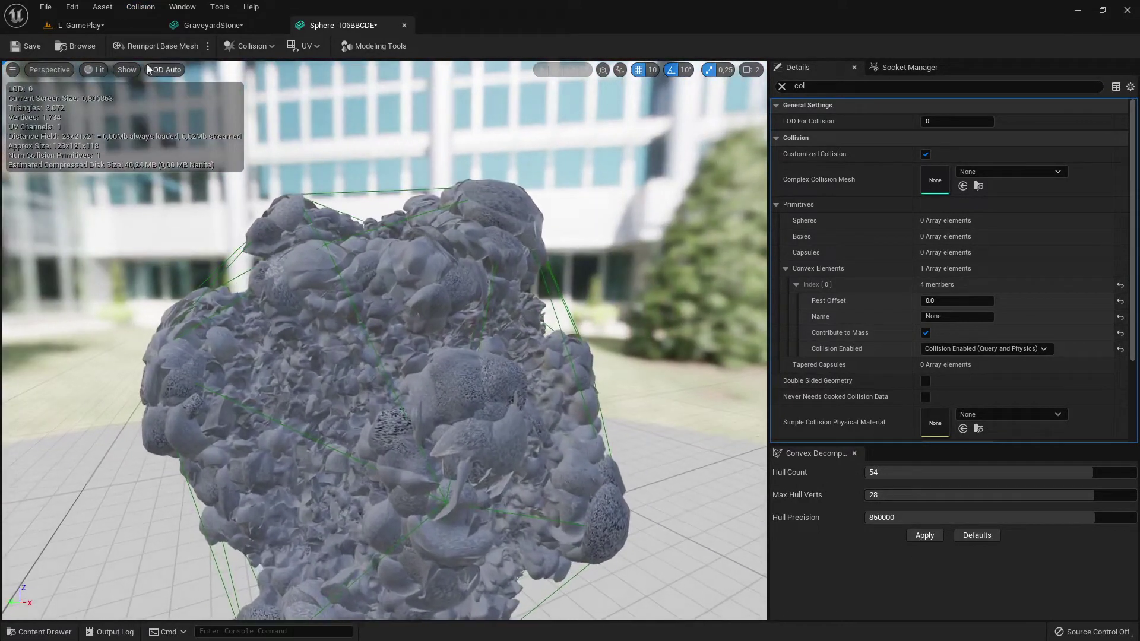
# Save the Sphere_106BBCDE mesh and return to the L_GamePlay level in Select Mode
pyautogui.click(30, 48)
pyautogui.click(76, 46)
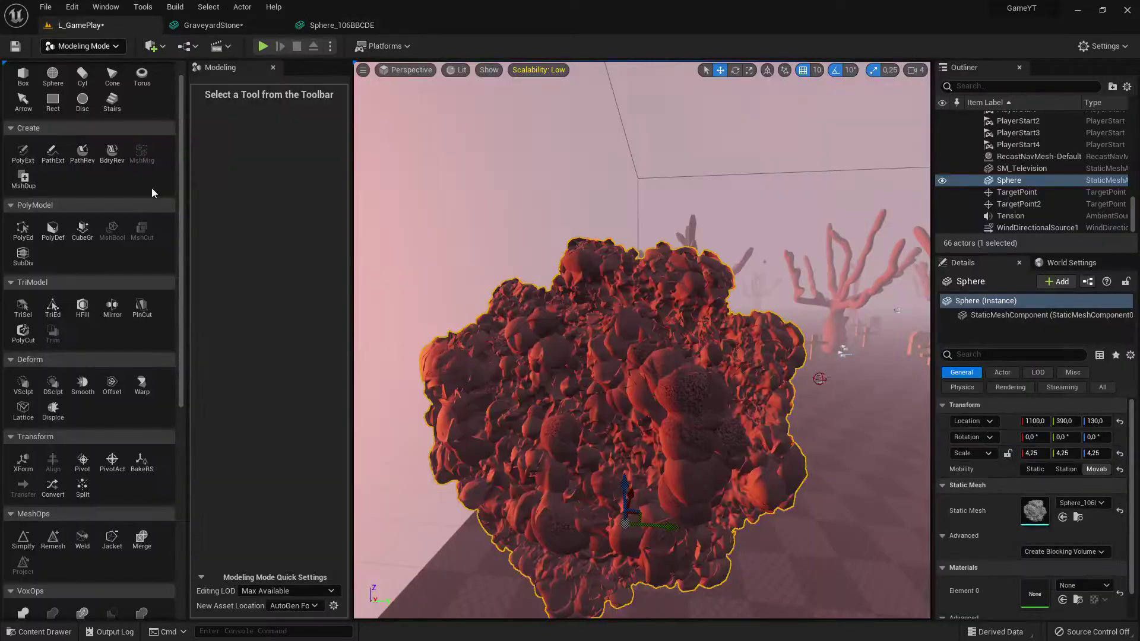
pyautogui.click(84, 46)
pyautogui.click(74, 65)
# Place the PipteT static mesh from the Blender folder in the level near the displaced sphere
pyautogui.click(41, 631)
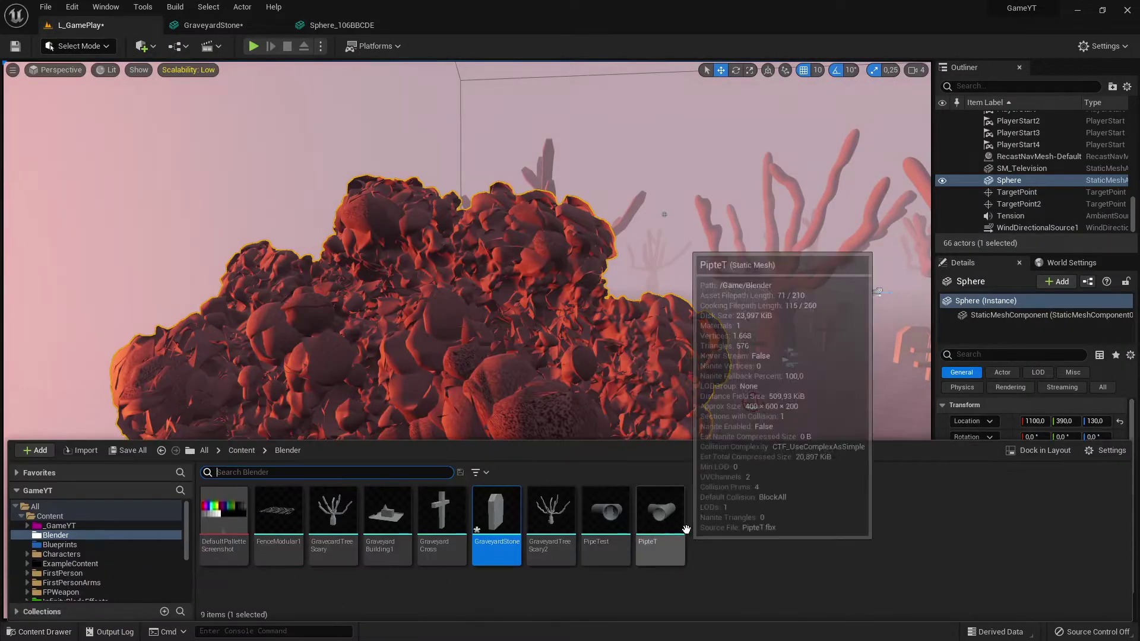
pyautogui.moveTo(653, 542); pyautogui.dragTo(838, 481)
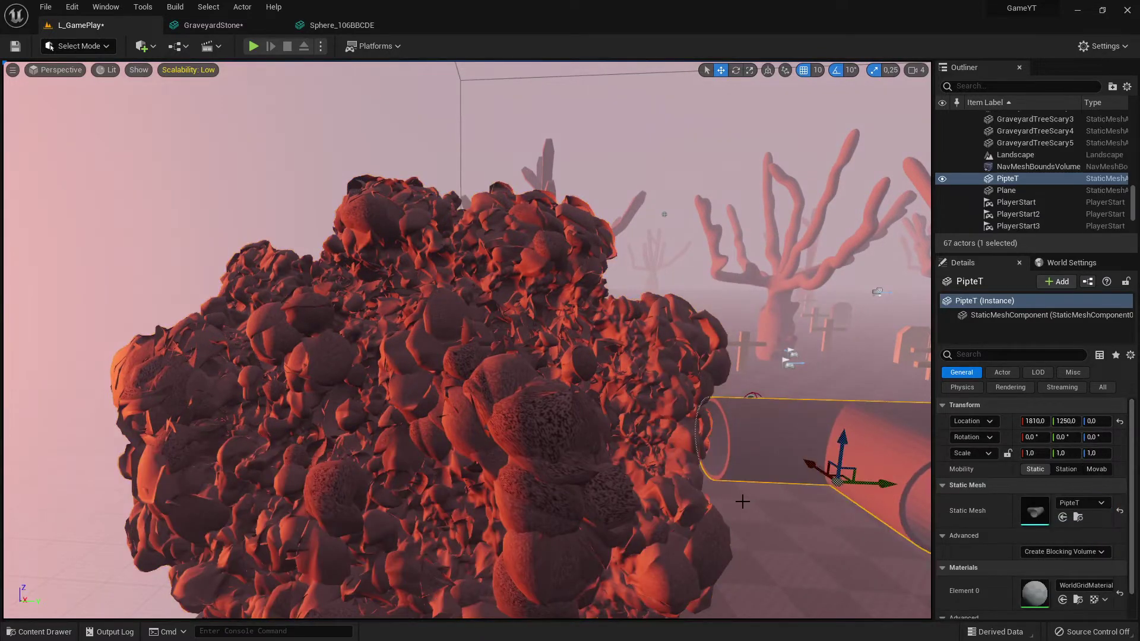
pyautogui.moveTo(740, 501); pyautogui.dragTo(771, 504, button='right')
pyautogui.moveTo(687, 417)
pyautogui.mouseDown(button='right')
pyautogui.moveTo(701, 505)
pyautogui.moveTo(687, 417)
pyautogui.mouseUp(button='right')
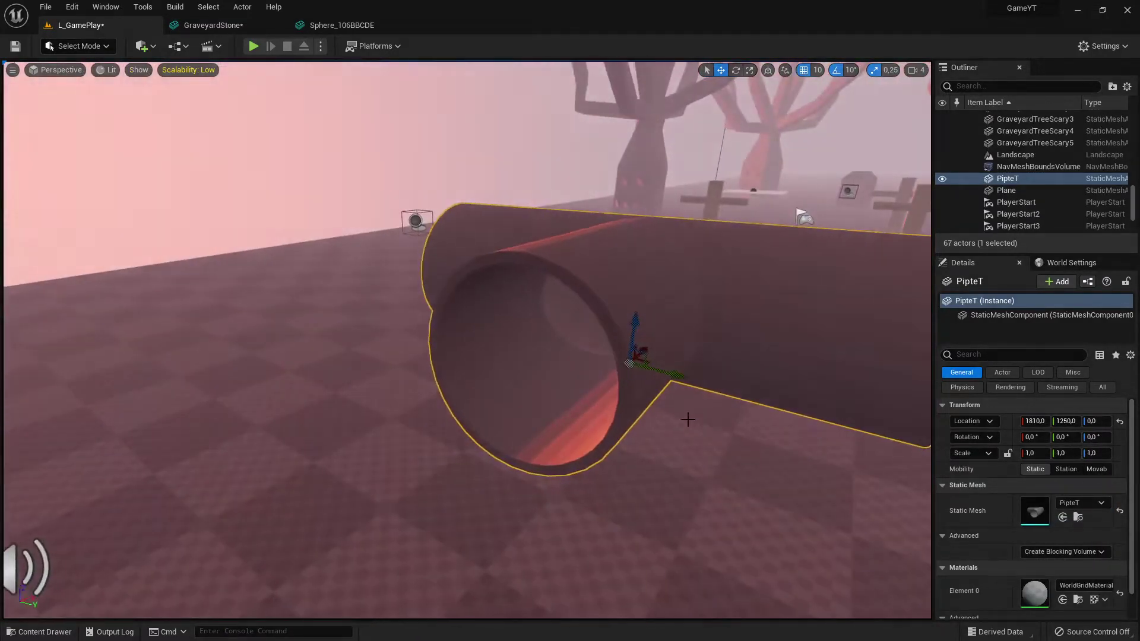
# Open the PipteT static mesh for editing and look into its hollow pipe openings
pyautogui.click(39, 631)
pyautogui.doubleClick(668, 550)
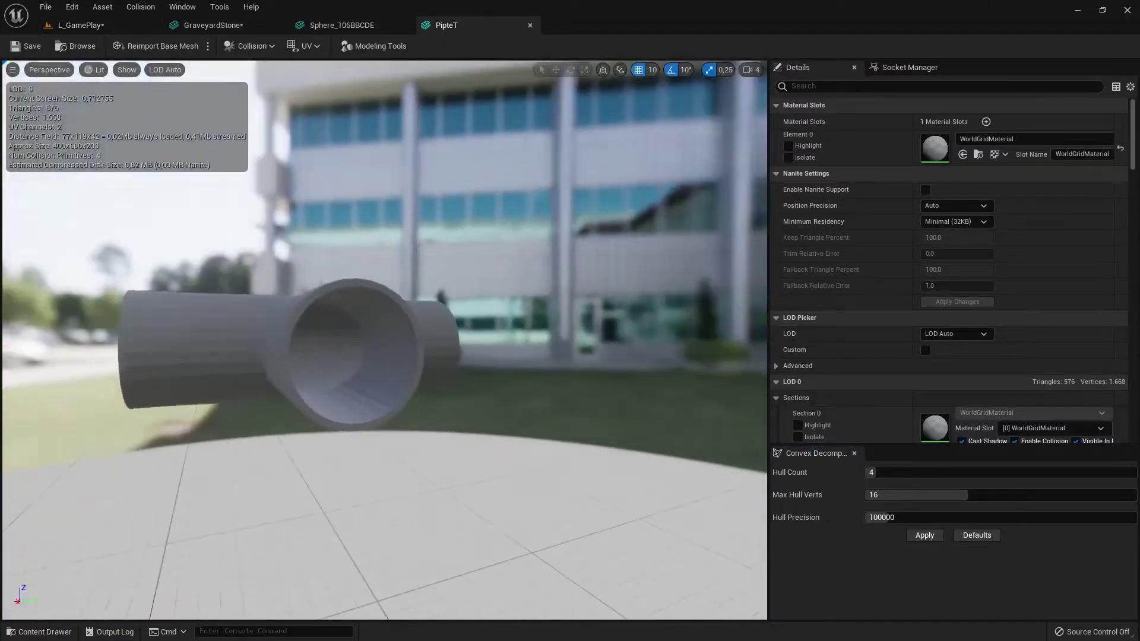
pyautogui.moveTo(265, 200); pyautogui.dragTo(232, 202, button='right')
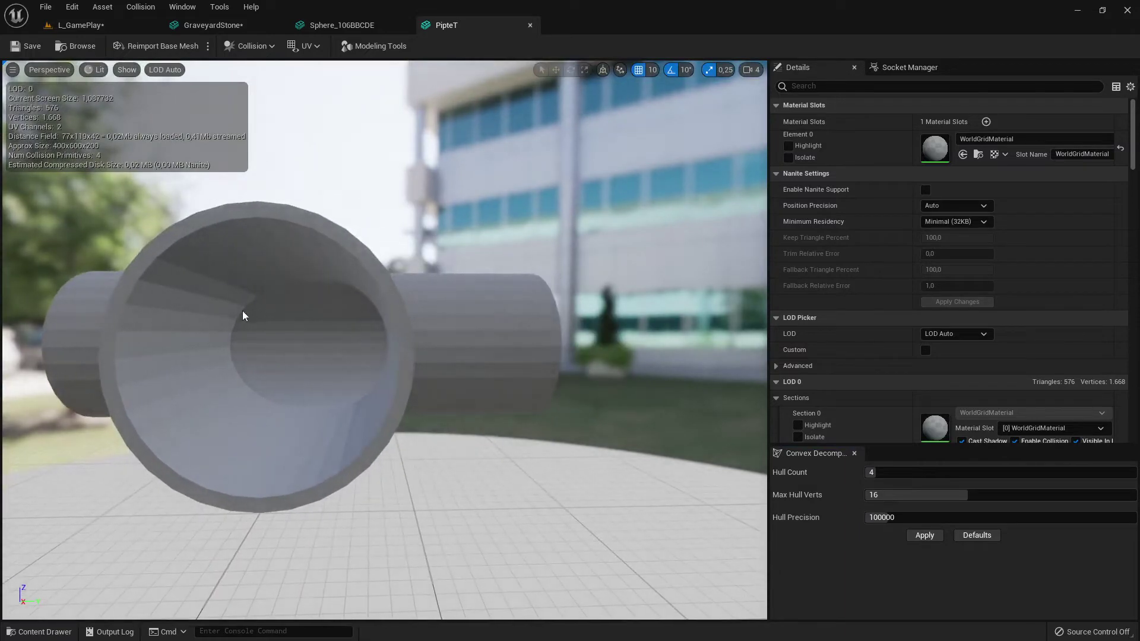
pyautogui.moveTo(310, 283)
pyautogui.mouseDown(button='right')
pyautogui.moveTo(279, 286)
pyautogui.moveTo(356, 285)
pyautogui.moveTo(297, 285)
pyautogui.mouseUp(button='right')
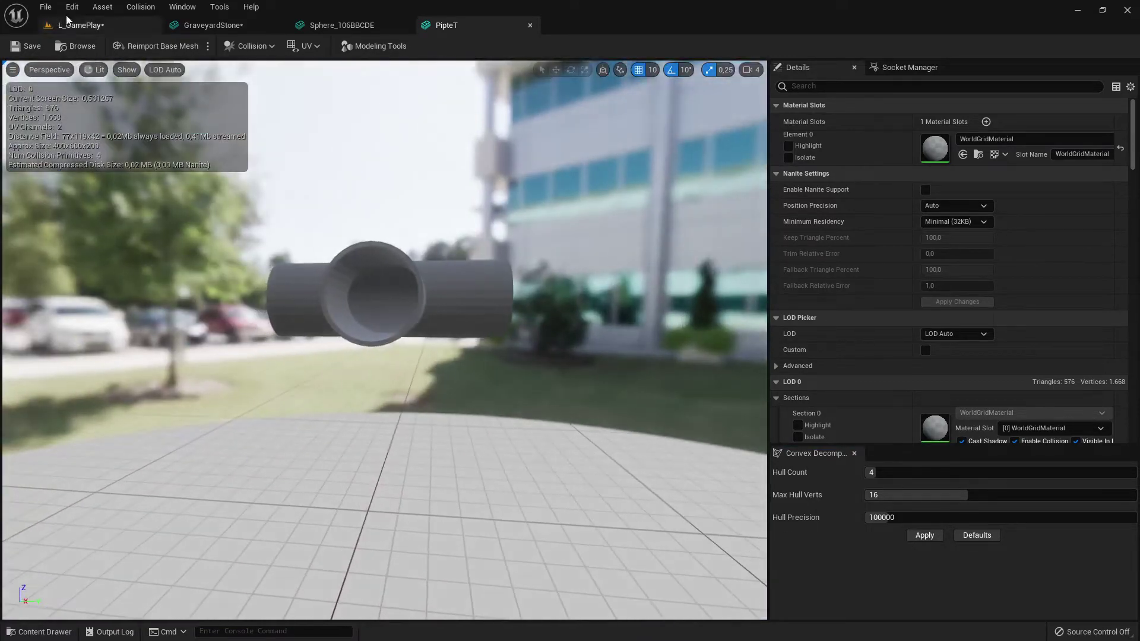
# Review the simplified collision options for the PipteT mesh and compare them with its hollow shape
pyautogui.click(140, 7)
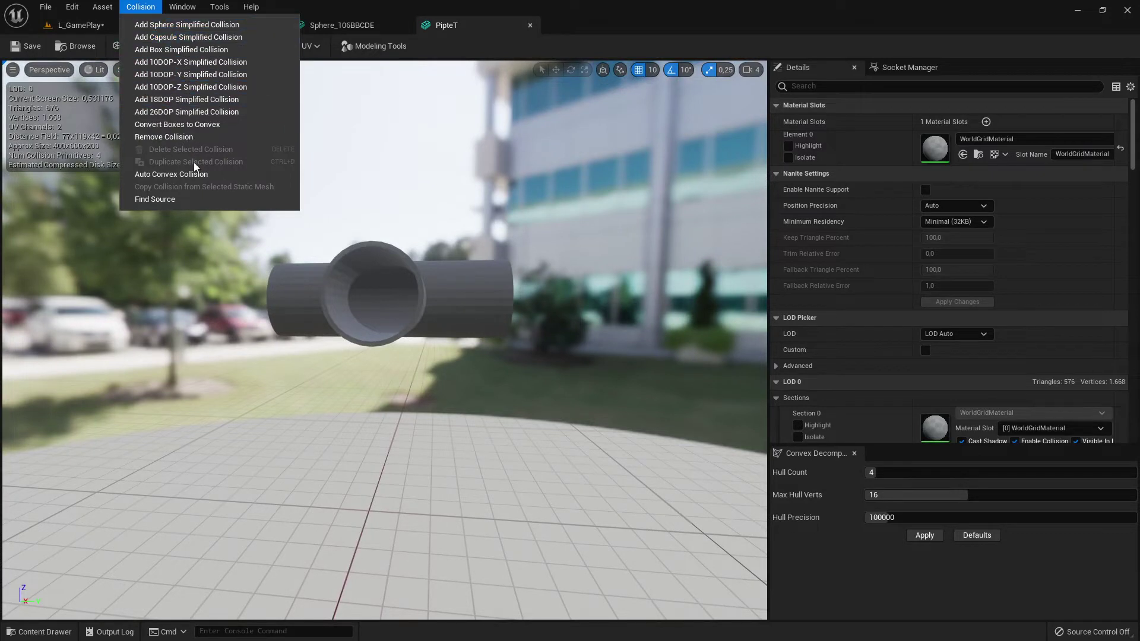
pyautogui.moveTo(331, 205); pyautogui.dragTo(334, 172, button='right')
pyautogui.moveTo(456, 253); pyautogui.dragTo(454, 253, button='right')
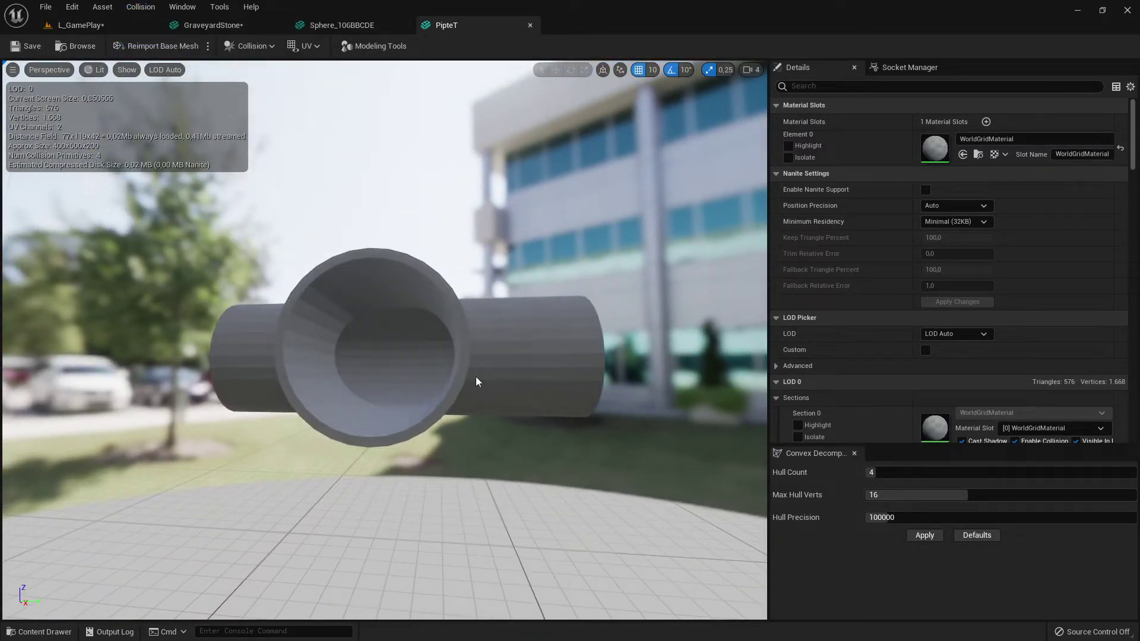
pyautogui.click(137, 8)
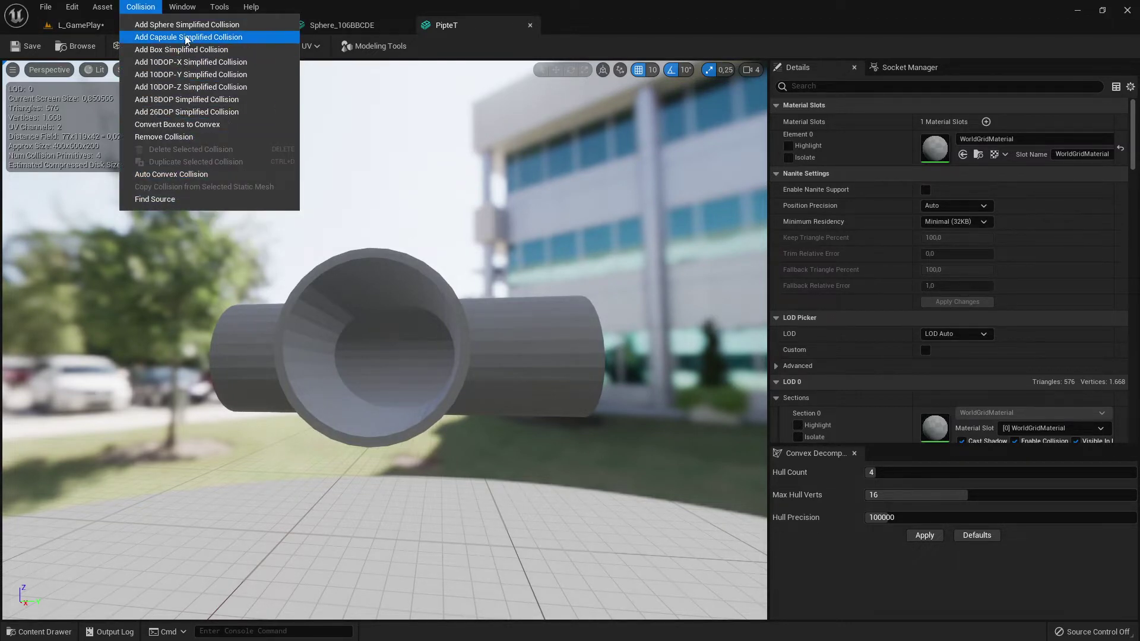
pyautogui.click(399, 330)
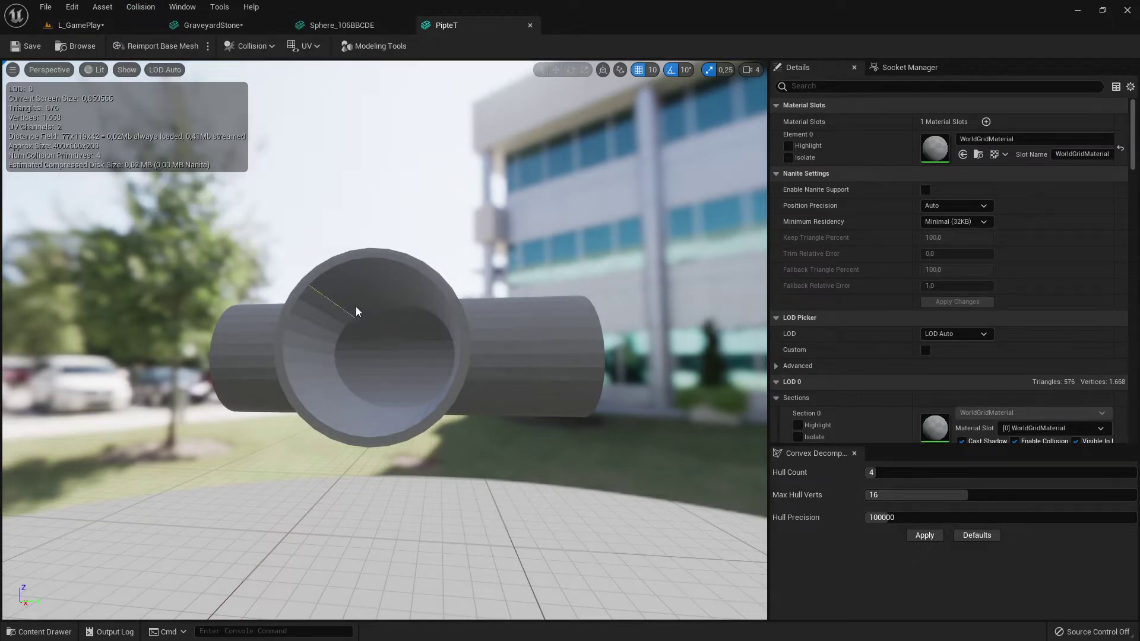
pyautogui.moveTo(399, 330); pyautogui.dragTo(399, 329, button='right')
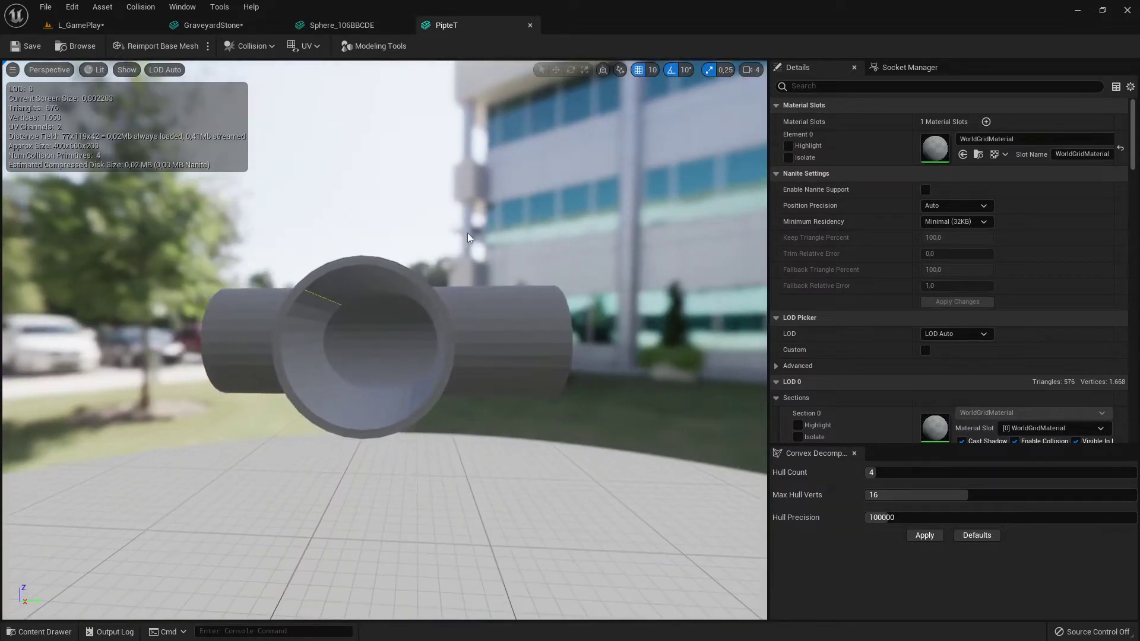
# Filter the pipe's details by "col", close Convex Decomposition and collapse the Primitives group to expose the Collision Complexity setting
pyautogui.click(803, 86)
pyautogui.write('col')
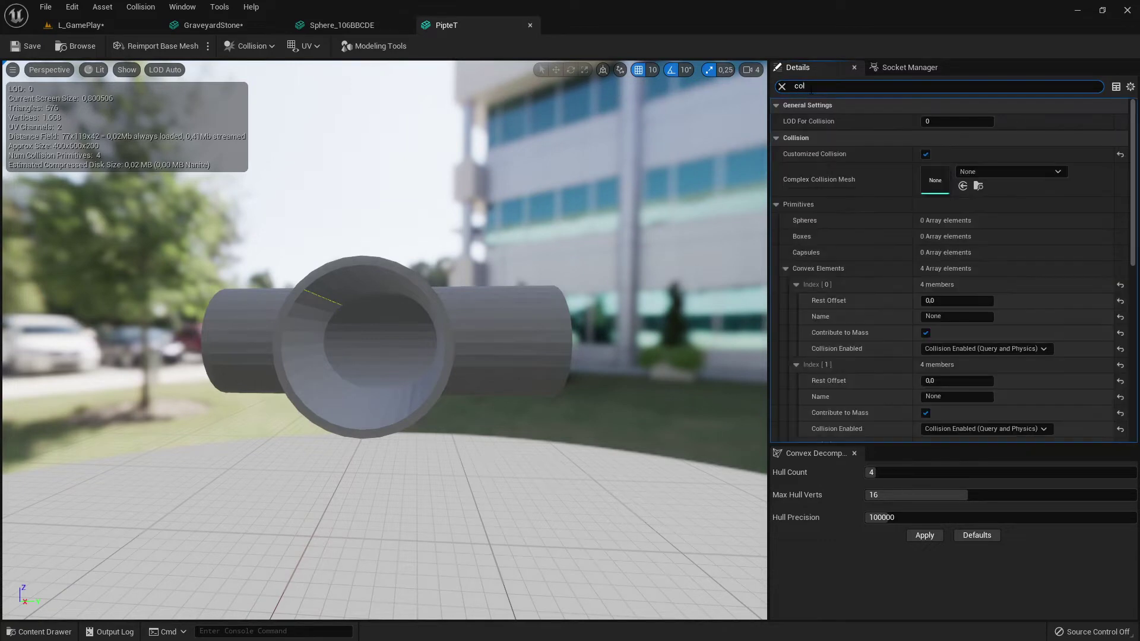
pyautogui.click(854, 453)
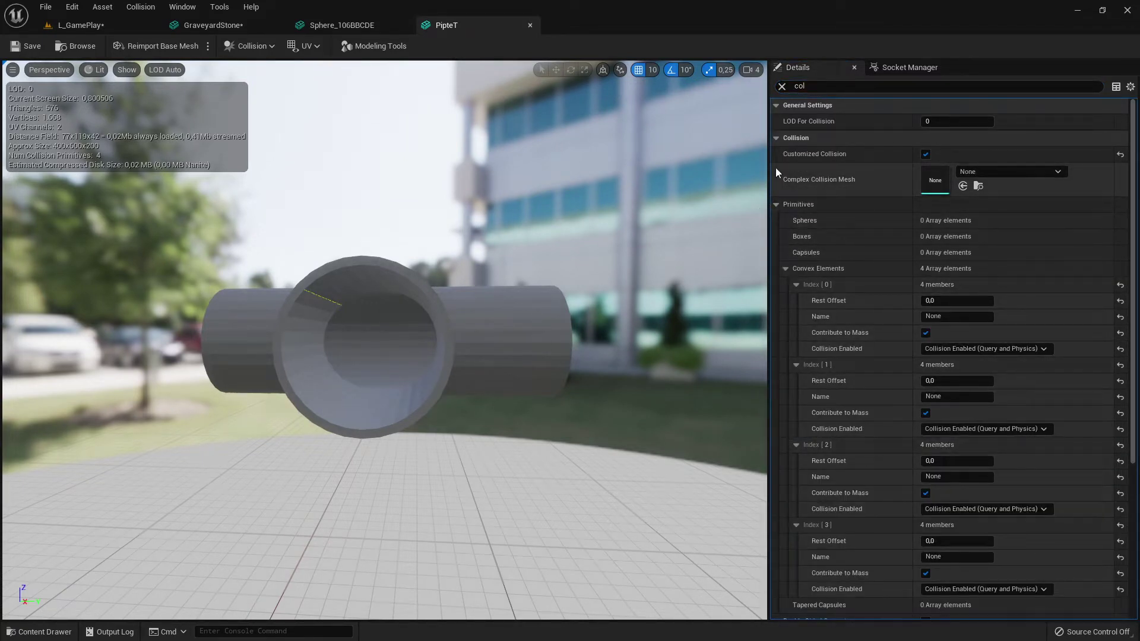
pyautogui.click(776, 137)
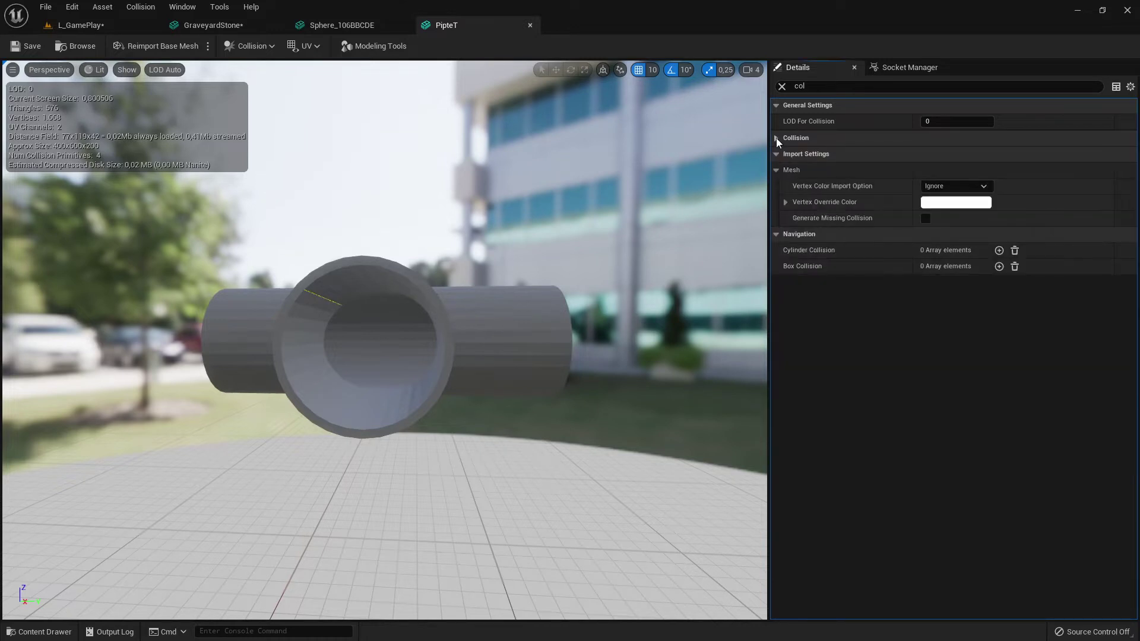
pyautogui.click(776, 138)
pyautogui.click(778, 203)
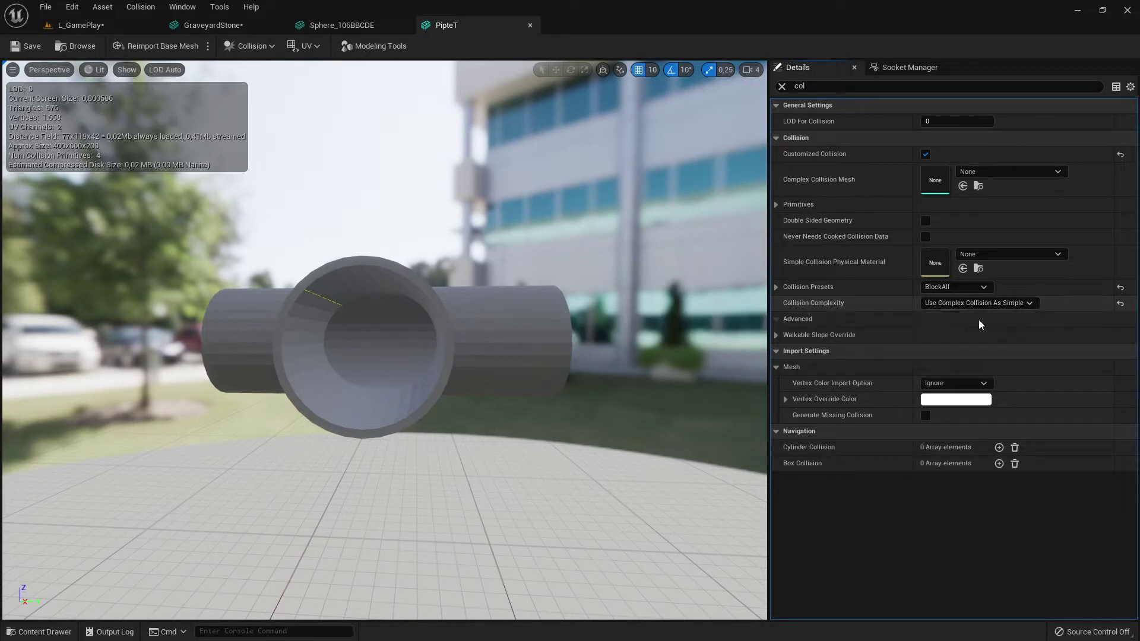
# Display the complex collision of the PipteT mesh and inspect its wireframe around the pipe's outer walls and openings
pyautogui.click(125, 70)
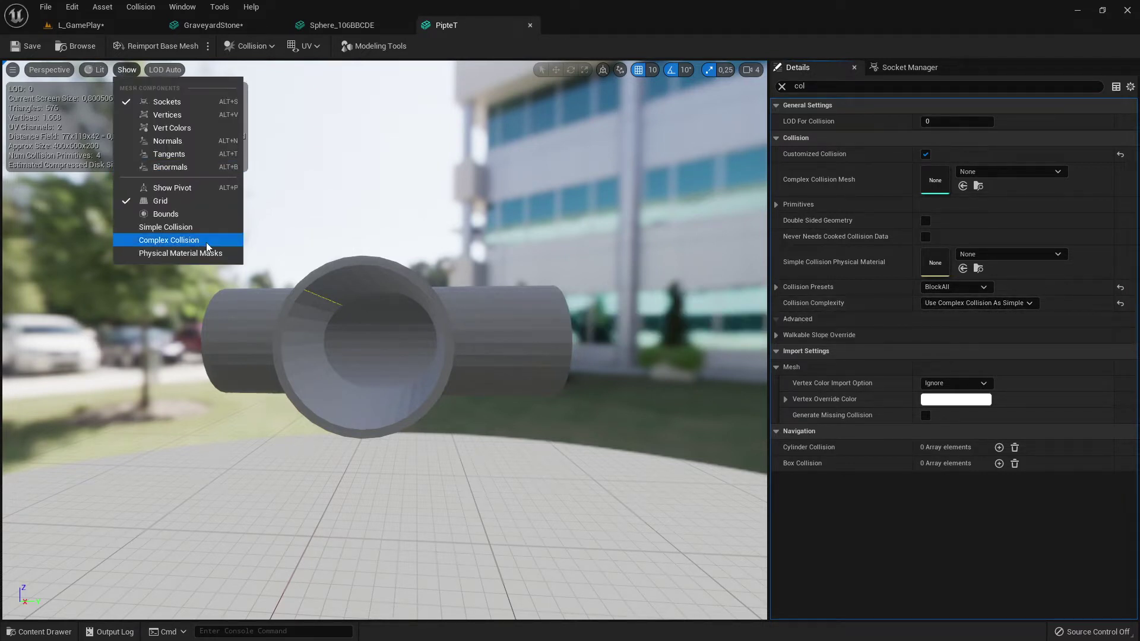
pyautogui.click(192, 246)
pyautogui.moveTo(415, 336)
pyautogui.mouseDown()
pyautogui.moveTo(356, 338)
pyautogui.moveTo(368, 335)
pyautogui.mouseUp()
pyautogui.moveTo(368, 336); pyautogui.dragTo(463, 319, button='right')
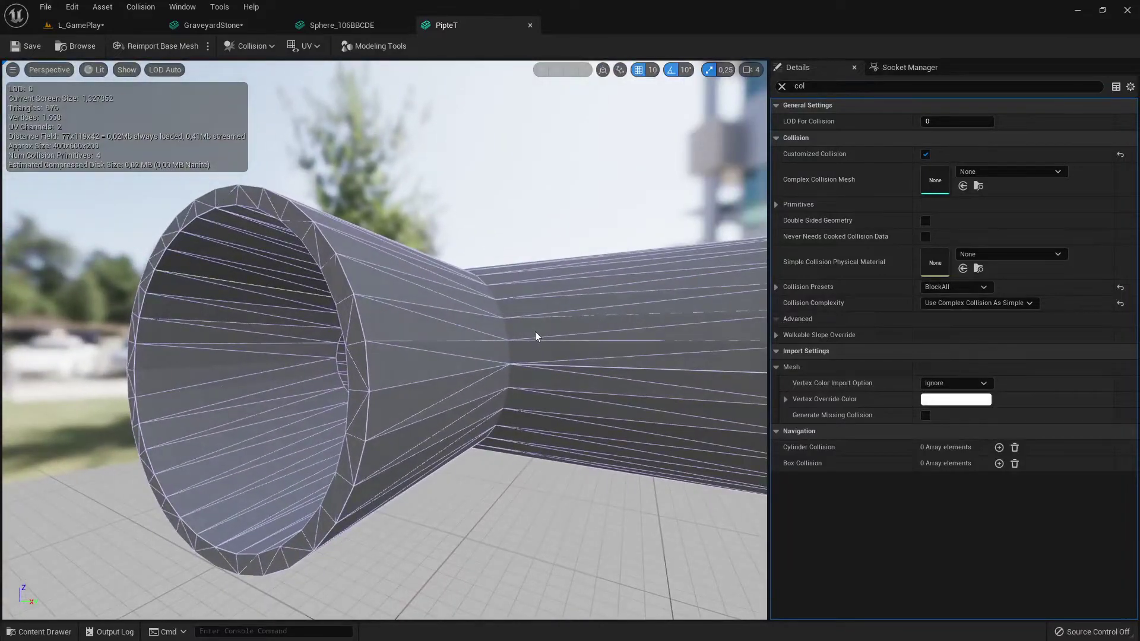
pyautogui.scroll(5, 536, 335)
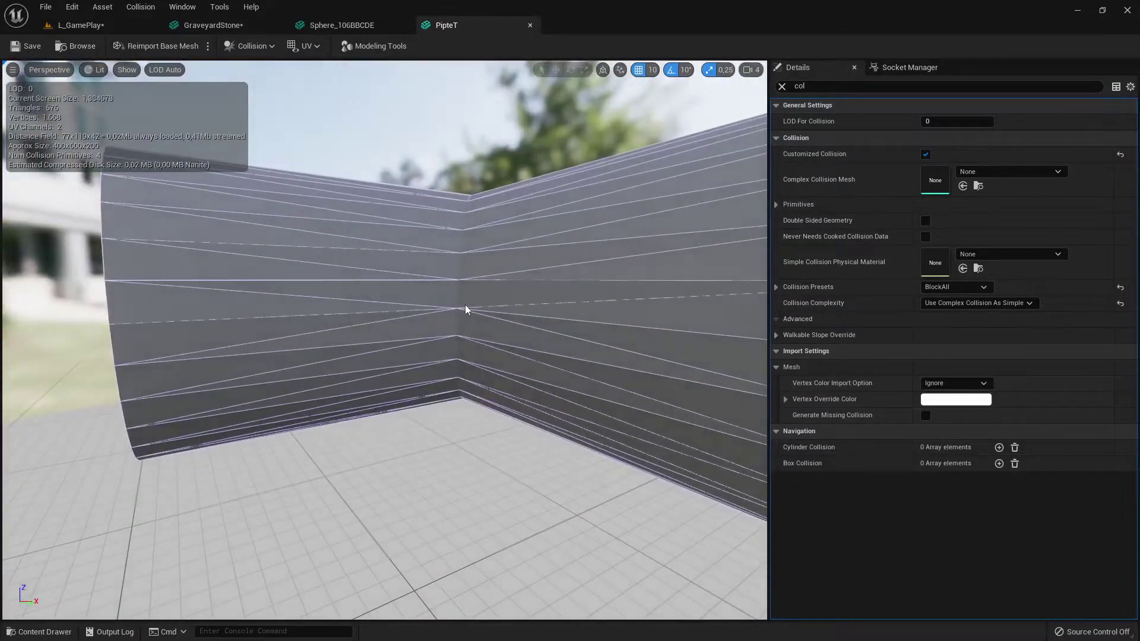
pyautogui.moveTo(448, 297); pyautogui.dragTo(523, 264, button='right')
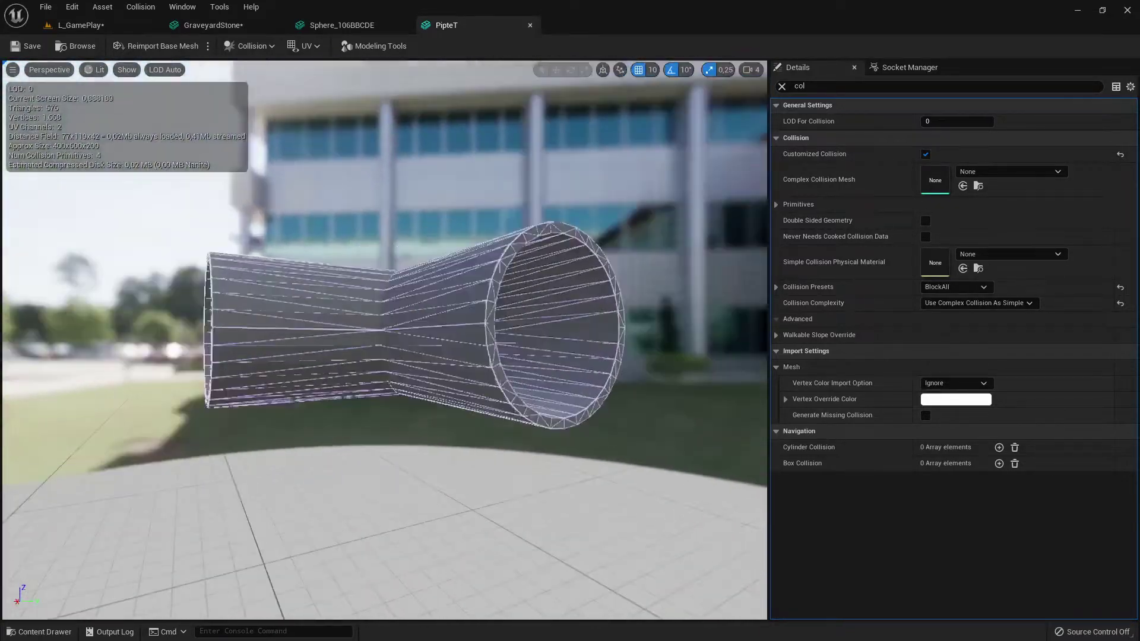
pyautogui.moveTo(425, 275); pyautogui.dragTo(422, 266, button='right')
# Display the complex collision of the Sphere_106BBCDE mesh and examine the density of its wireframe from several sides
pyautogui.click(356, 26)
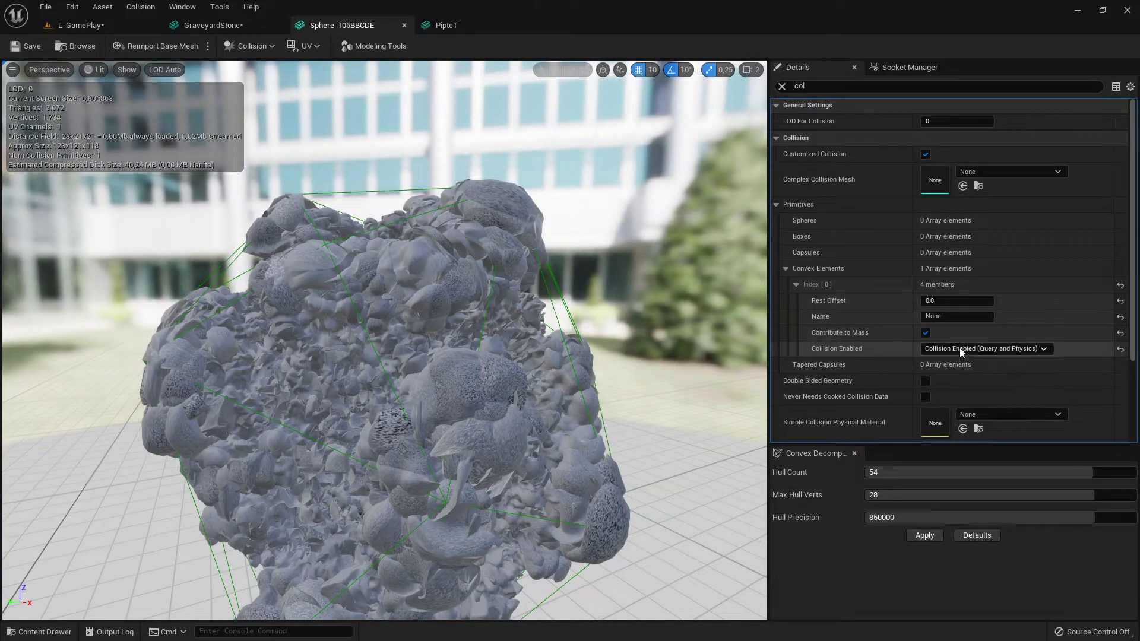
pyautogui.click(127, 69)
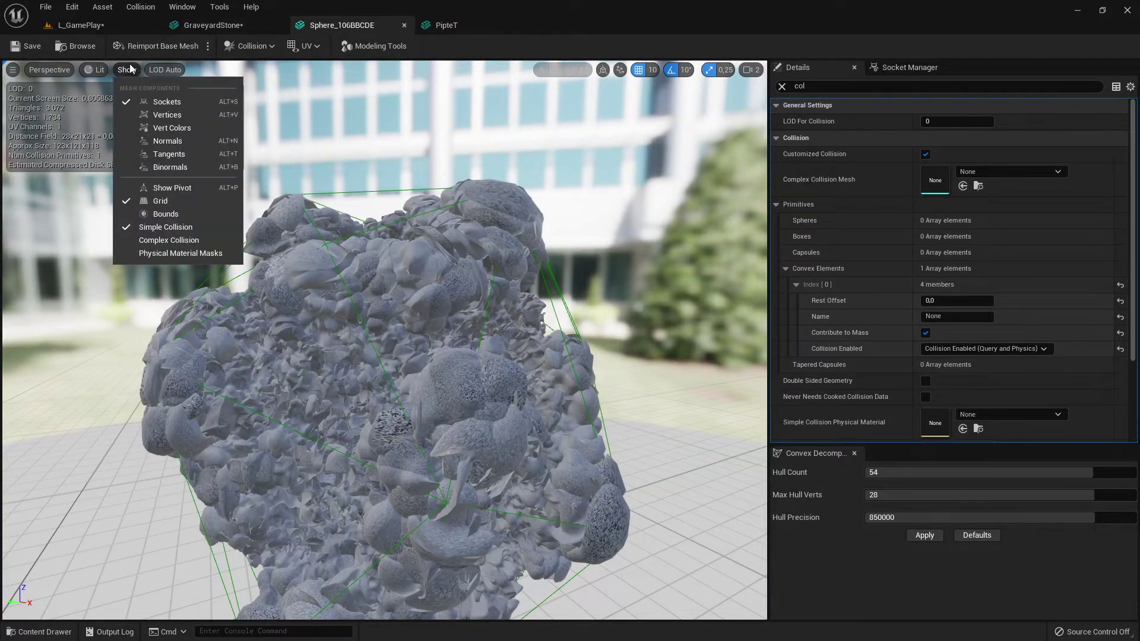
pyautogui.click(187, 240)
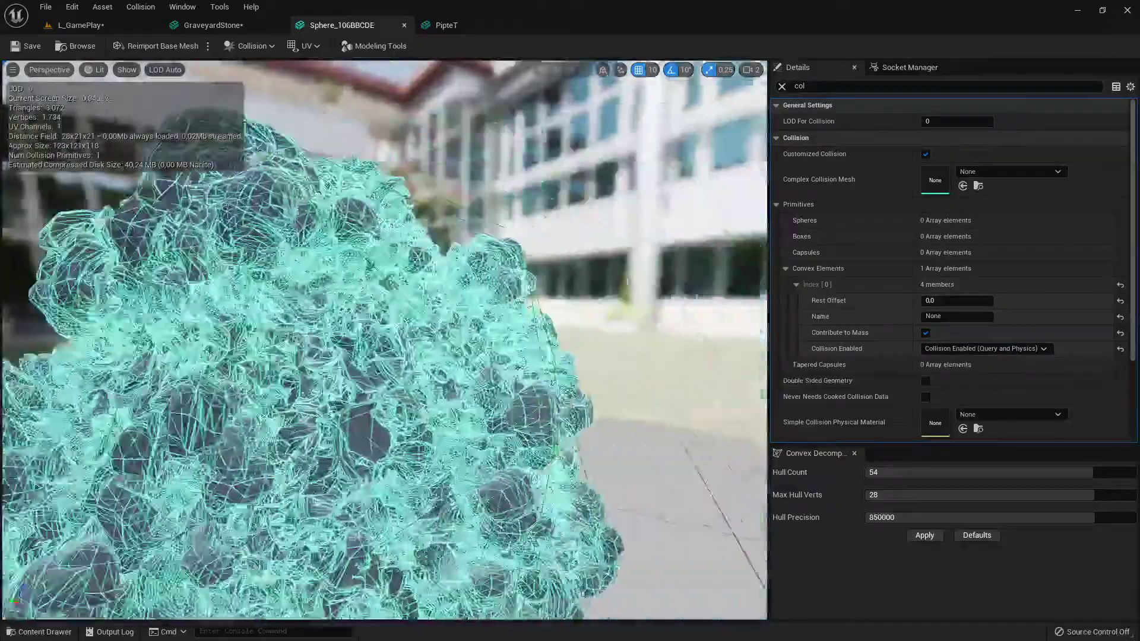
pyautogui.press('f')
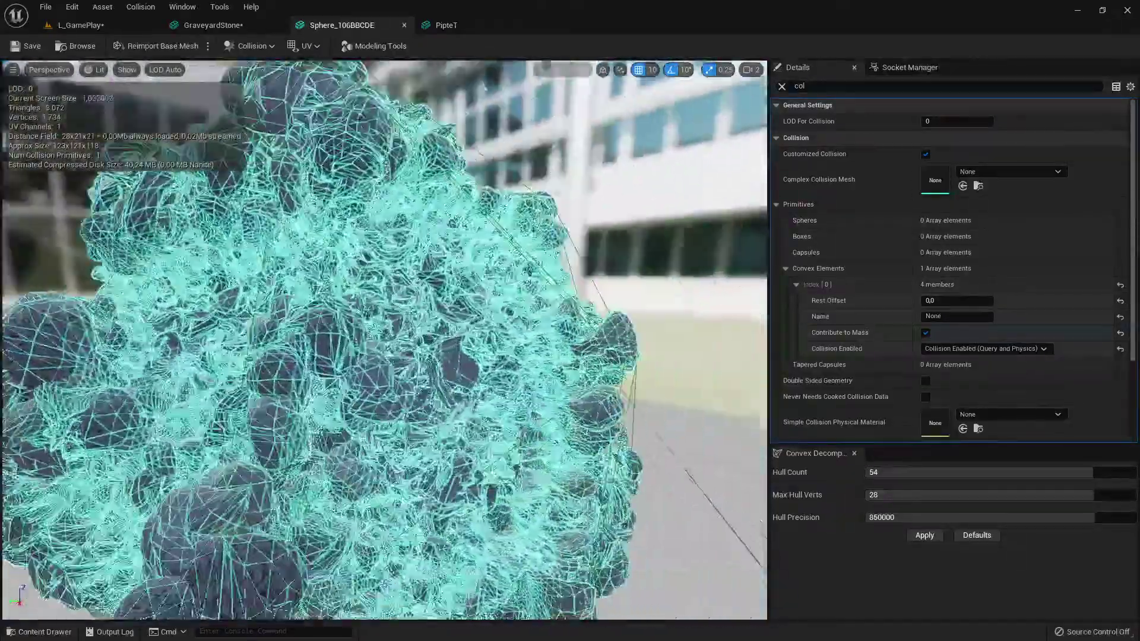
pyautogui.moveTo(385, 340); pyautogui.dragTo(237, 340, button='right')
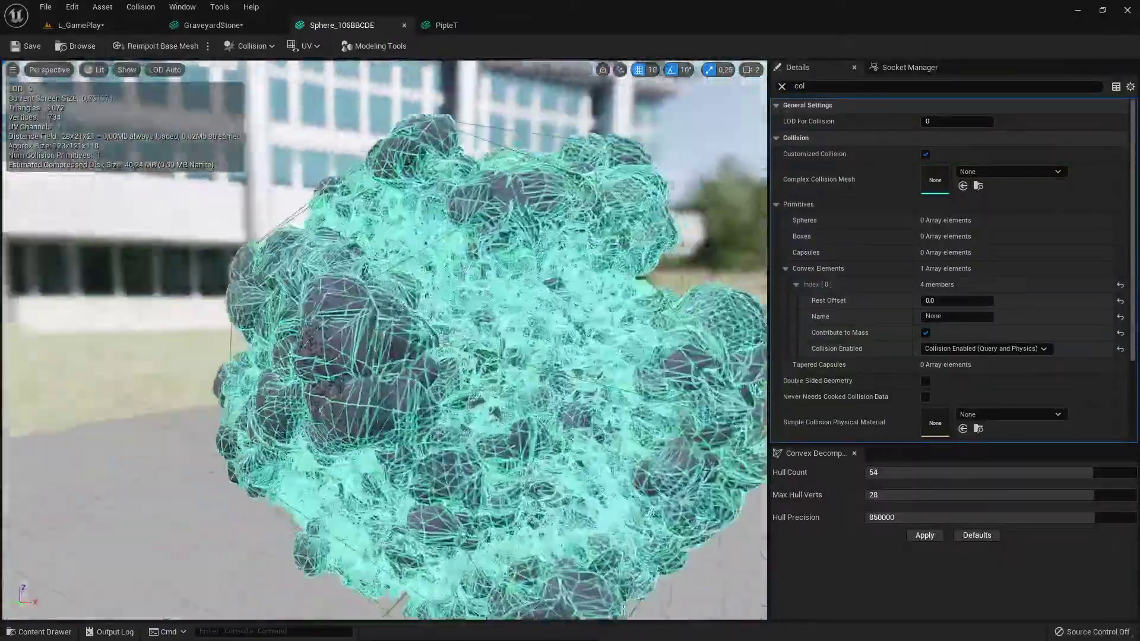
pyautogui.moveTo(385, 340); pyautogui.dragTo(297, 340, button='right')
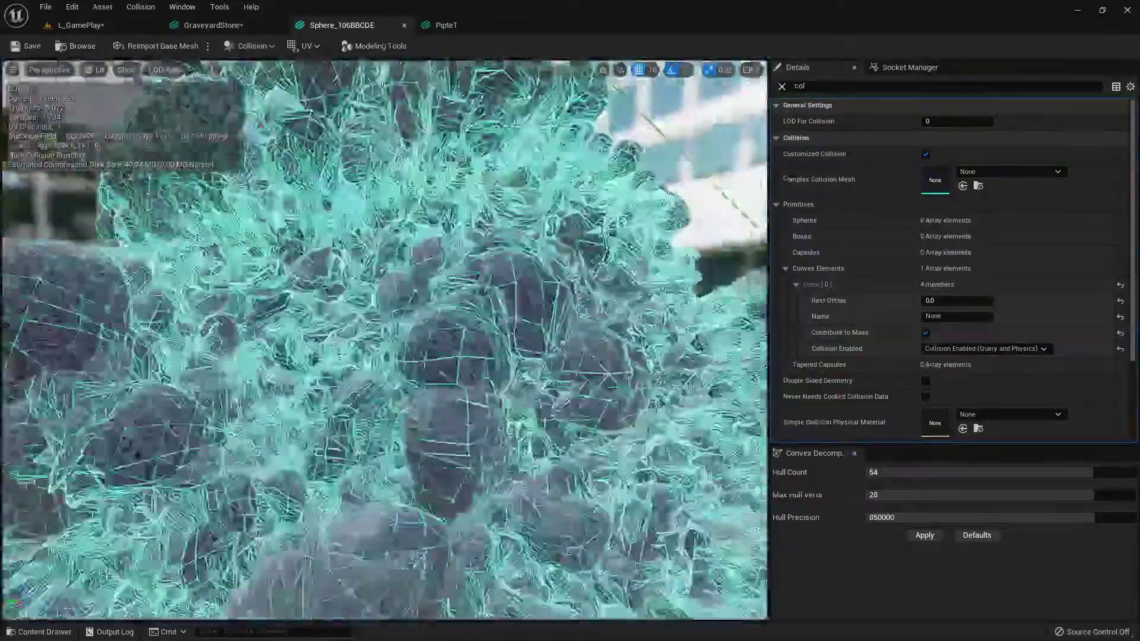
pyautogui.moveTo(385, 340); pyautogui.dragTo(421, 350, button='right')
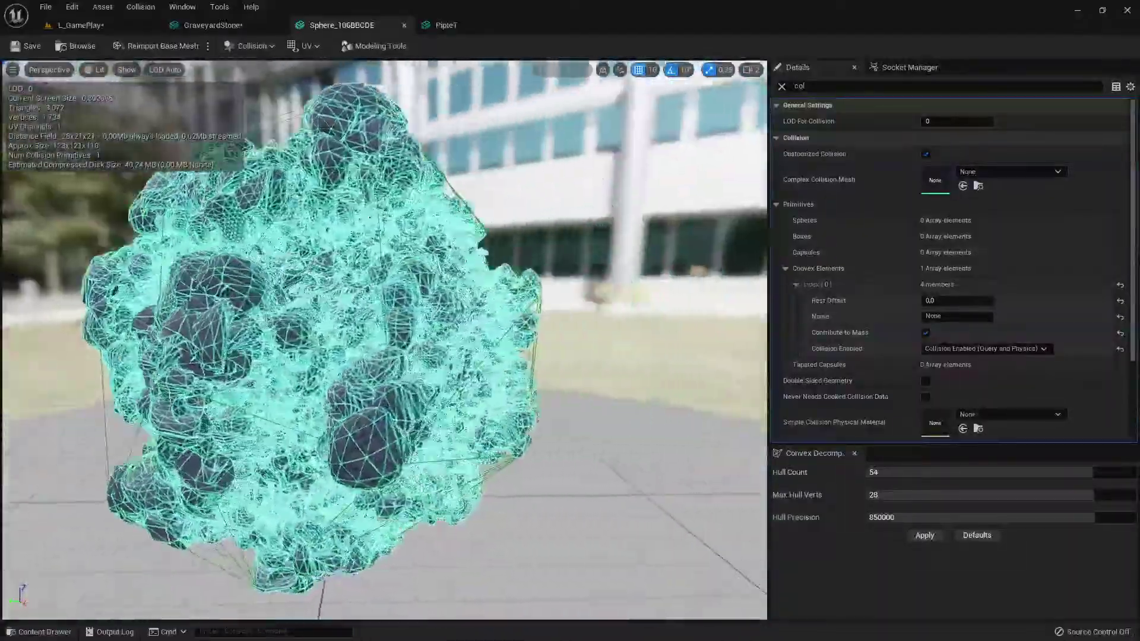
pyautogui.moveTo(454, 309); pyautogui.dragTo(415, 295, button='right')
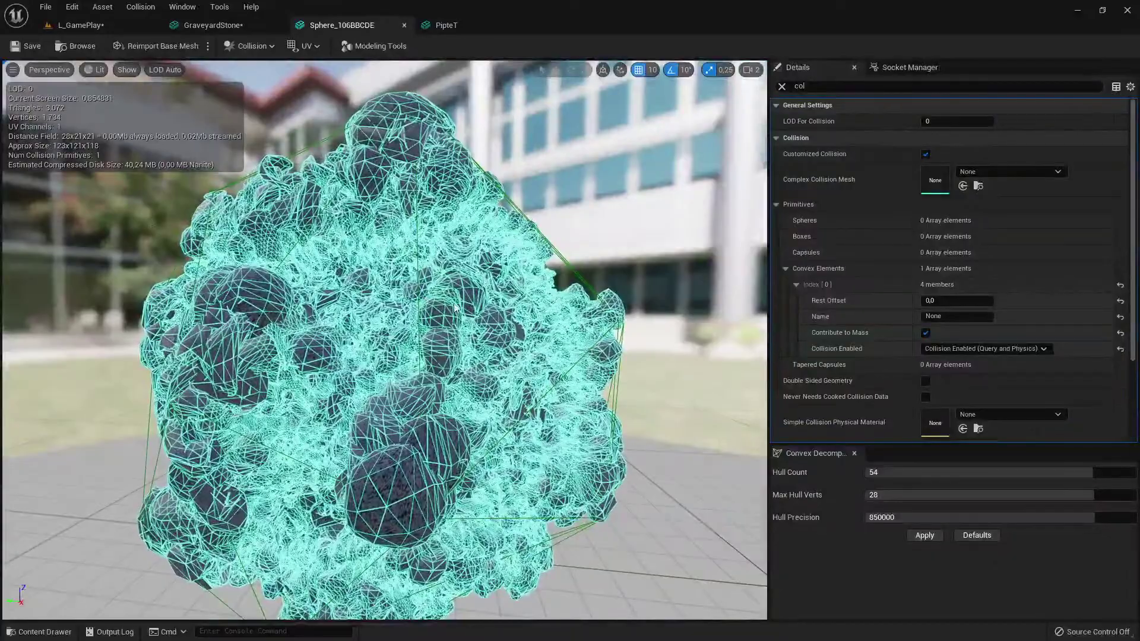
pyautogui.moveTo(330, 438); pyautogui.dragTo(403, 433, button='right')
pyautogui.moveTo(467, 330); pyautogui.dragTo(409, 326, button='right')
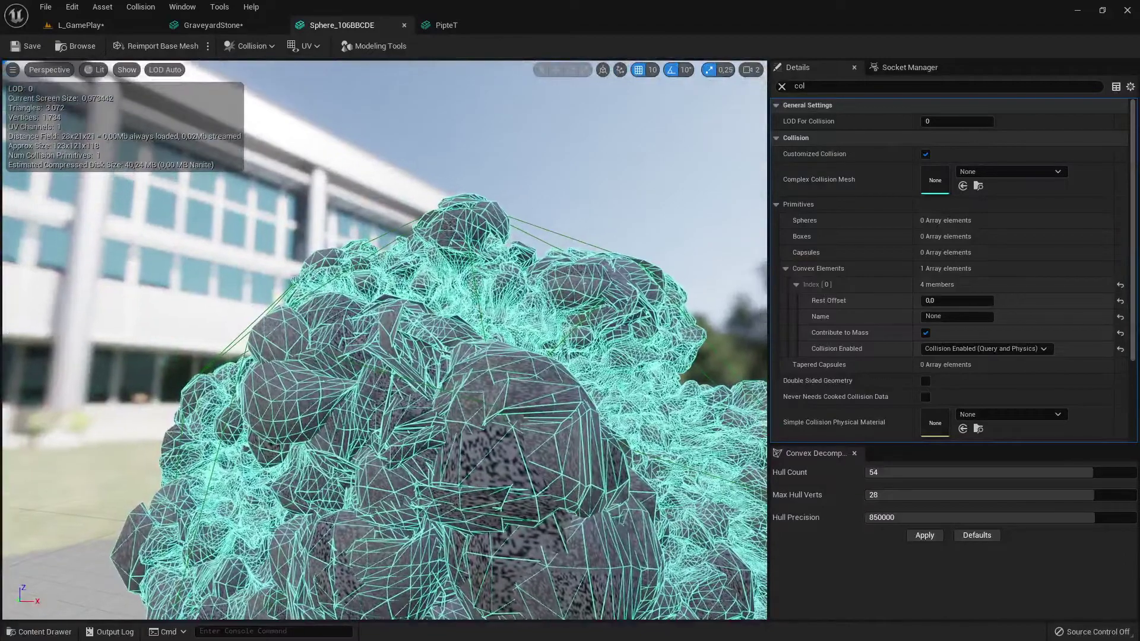
# Return to the PipteT mesh and compare its complex collision wireframe with the displaced sphere's
pyautogui.click(450, 25)
pyautogui.keyDown('alt'); pyautogui.moveTo(356, 345); pyautogui.dragTo(457, 344); pyautogui.keyUp('alt')
pyautogui.scroll(3, 460, 272)
pyautogui.keyDown('alt'); pyautogui.moveTo(461, 272); pyautogui.dragTo(392, 272); pyautogui.keyUp('alt')
pyautogui.scroll(3, 461, 272)
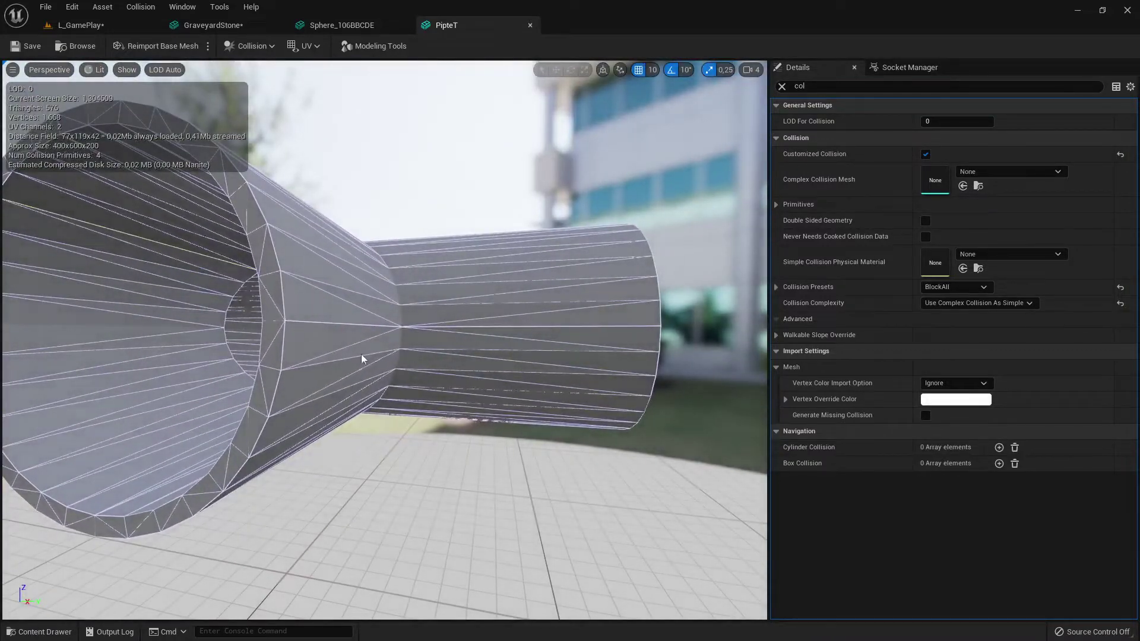
pyautogui.moveTo(432, 409); pyautogui.dragTo(272, 337)
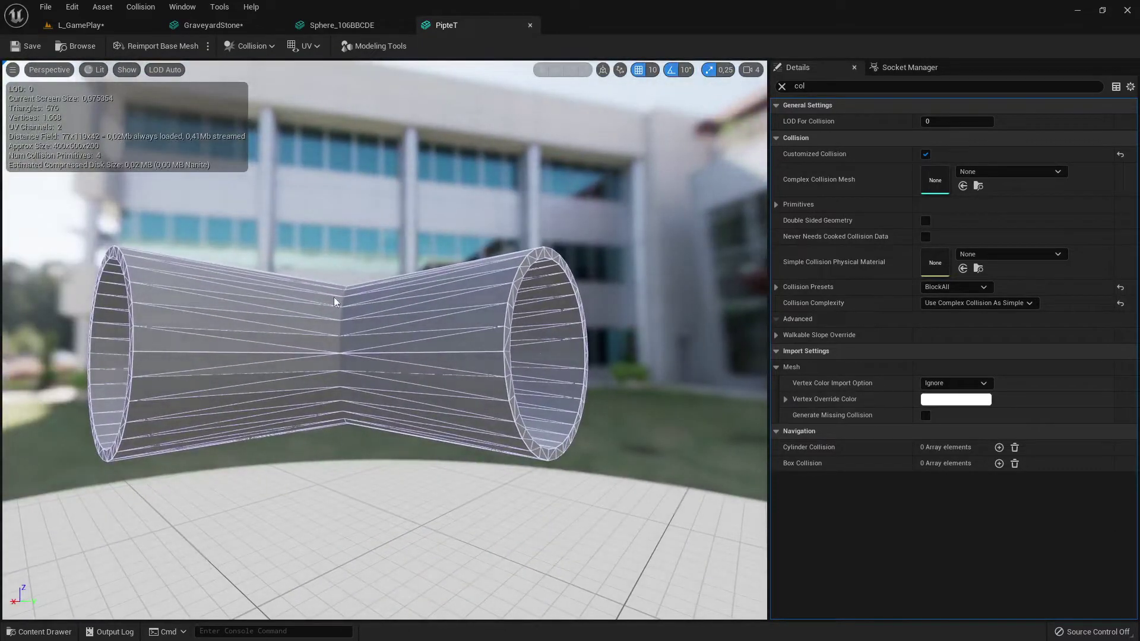
pyautogui.moveTo(334, 302)
pyautogui.mouseDown()
pyautogui.moveTo(380, 304)
pyautogui.moveTo(345, 302)
pyautogui.moveTo(347, 292)
pyautogui.mouseUp()
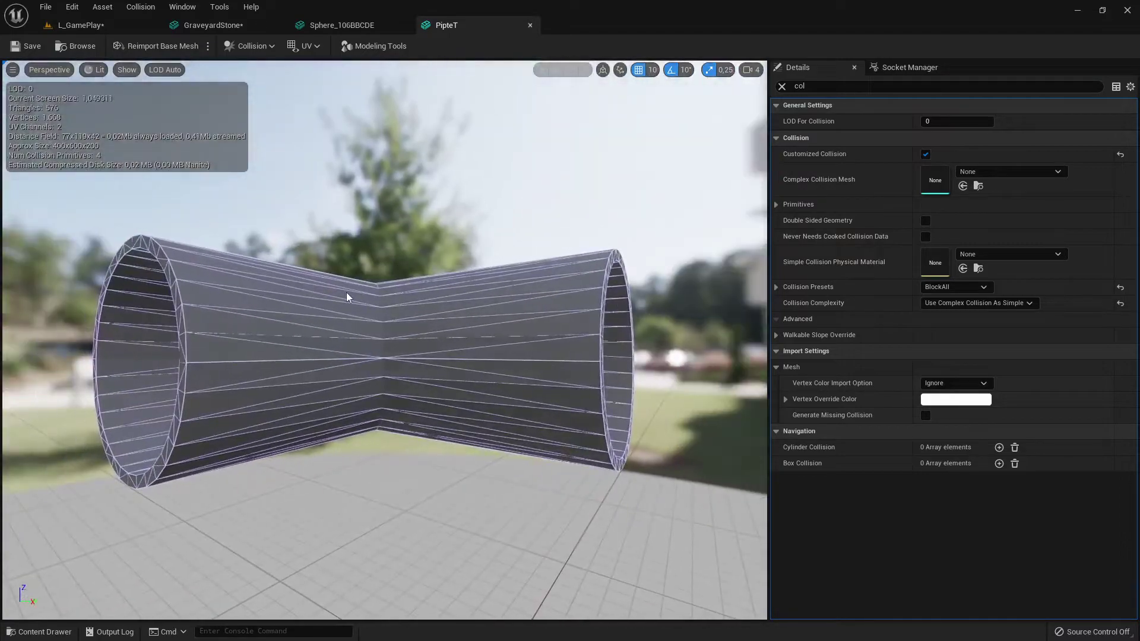
# Collapse the displaced sphere's Convex Elements, review its Collision Complexity options without changing them, and inspect the dense collision wireframe again
pyautogui.click(377, 22)
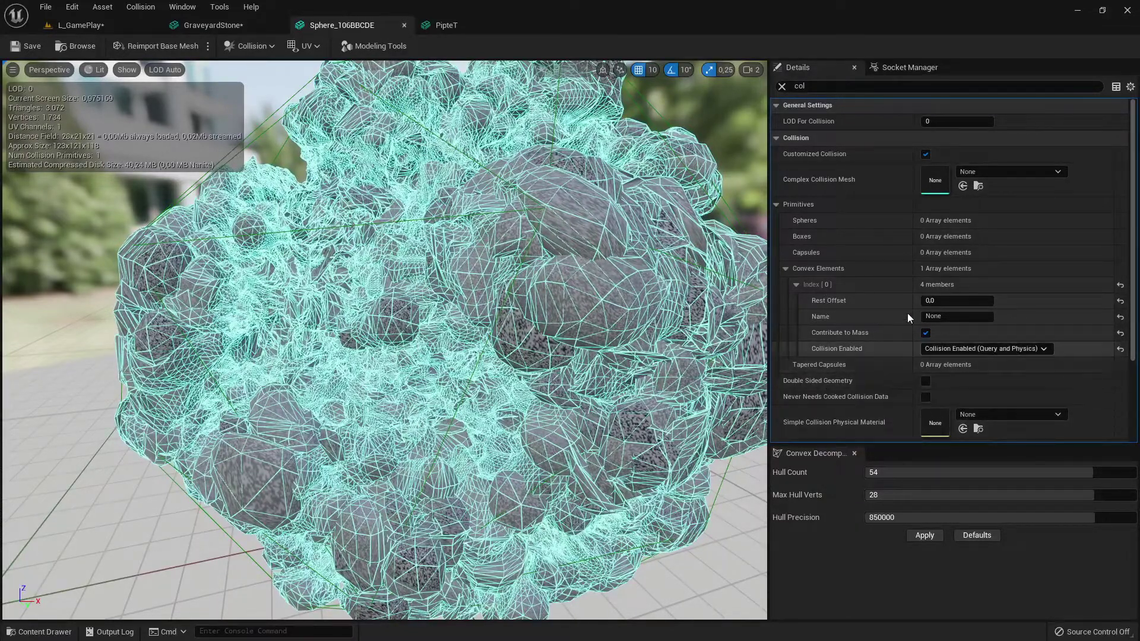
pyautogui.click(786, 269)
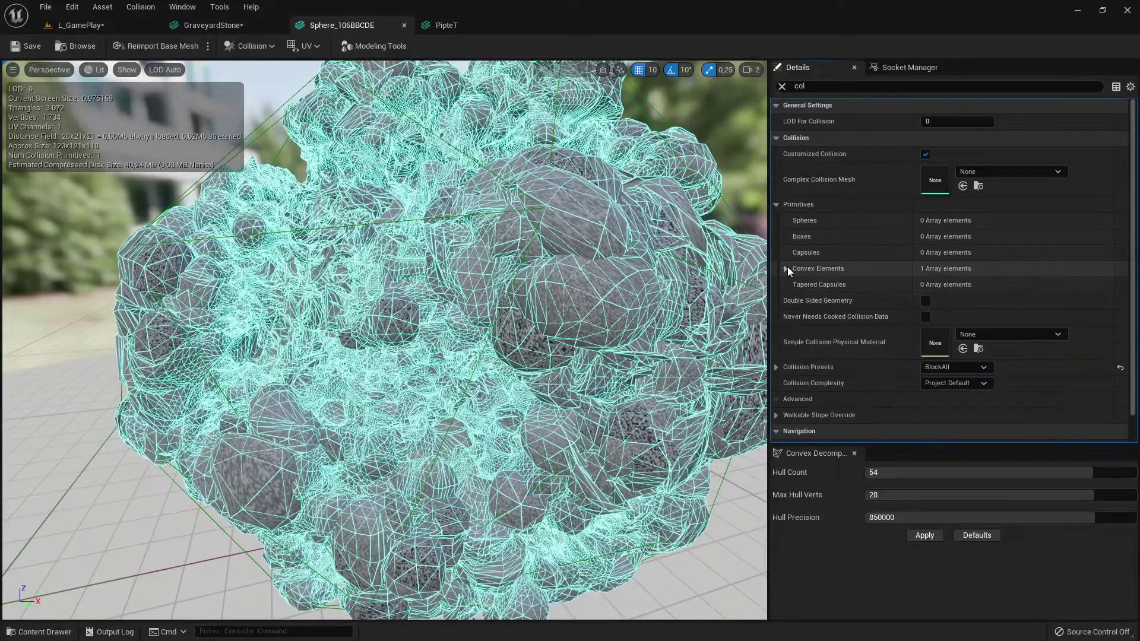
pyautogui.click(962, 383)
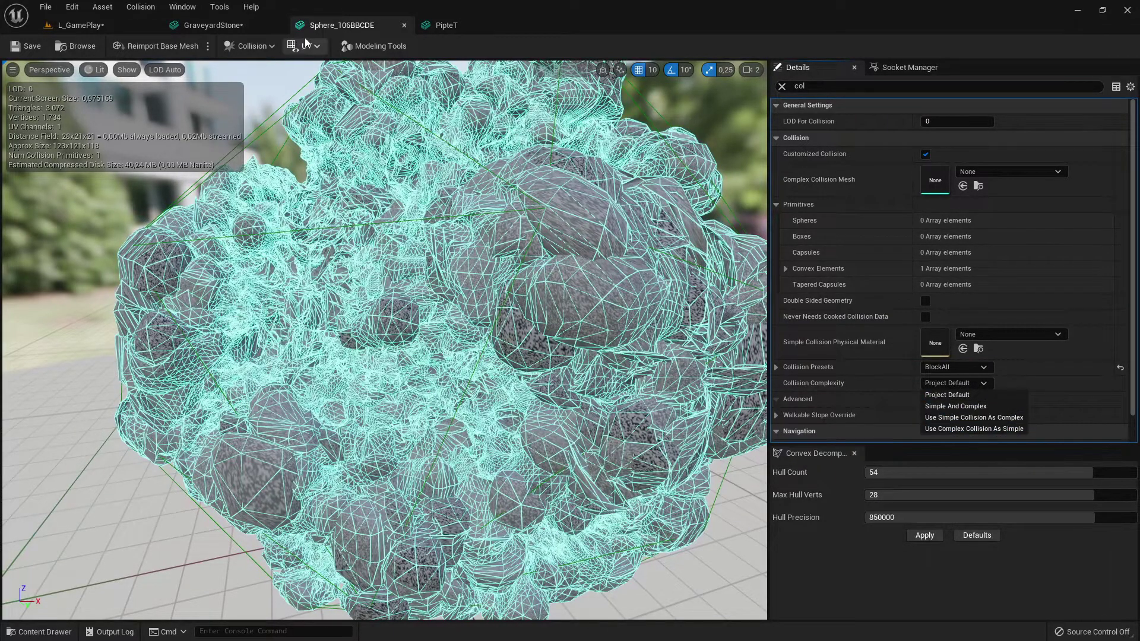
pyautogui.click(411, 29)
pyautogui.scroll(-5, 486, 278)
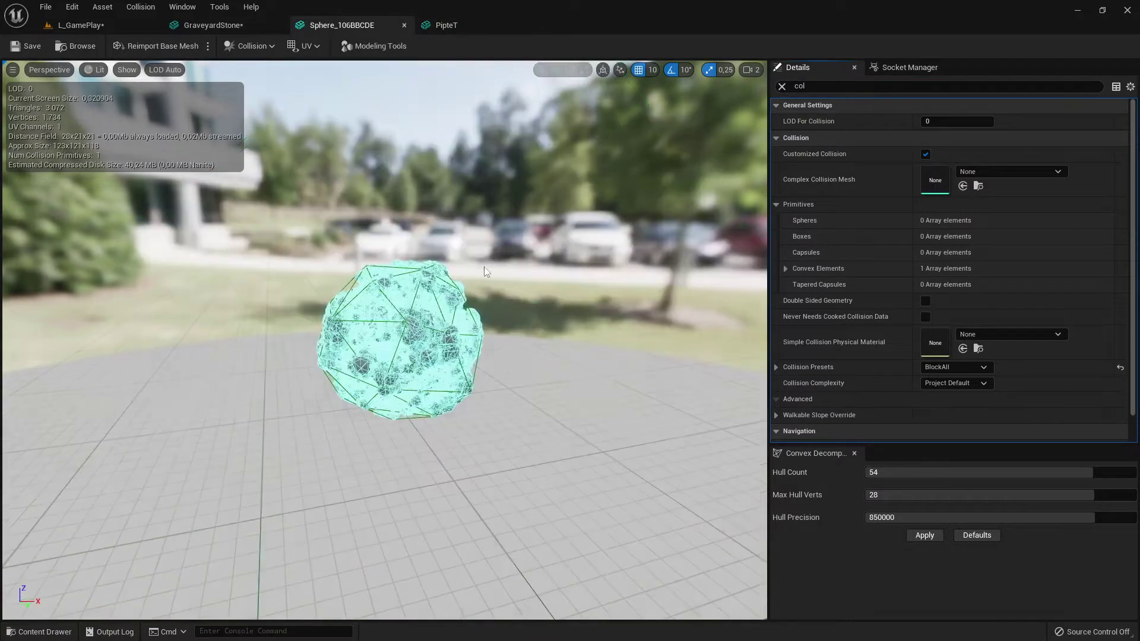
pyautogui.scroll(5, 486, 278)
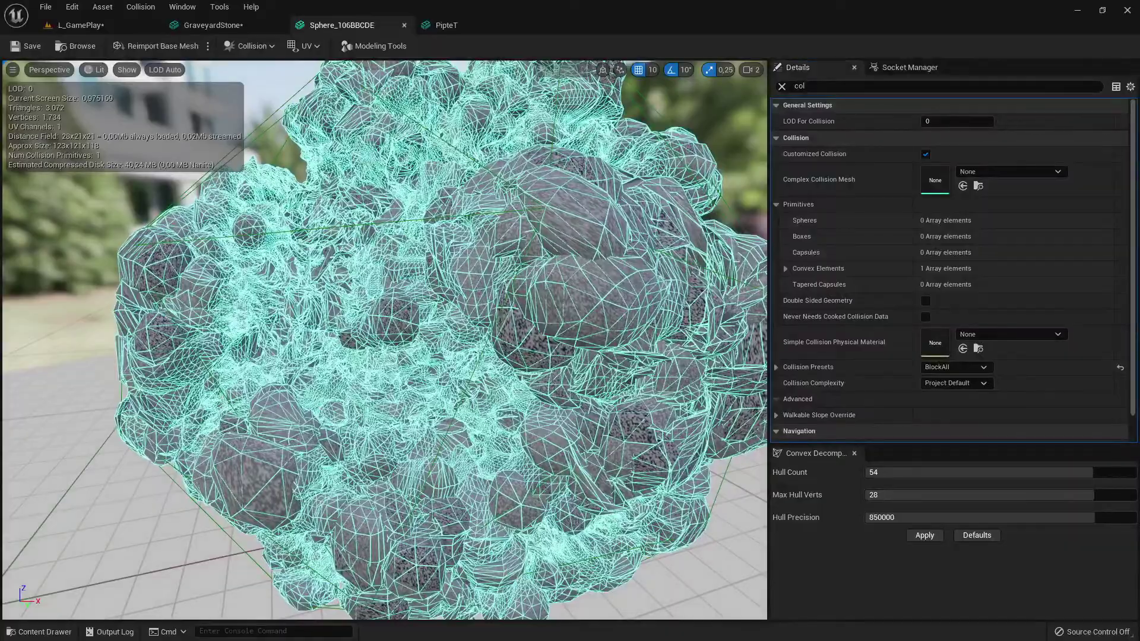
pyautogui.moveTo(486, 278); pyautogui.dragTo(522, 285, button='right')
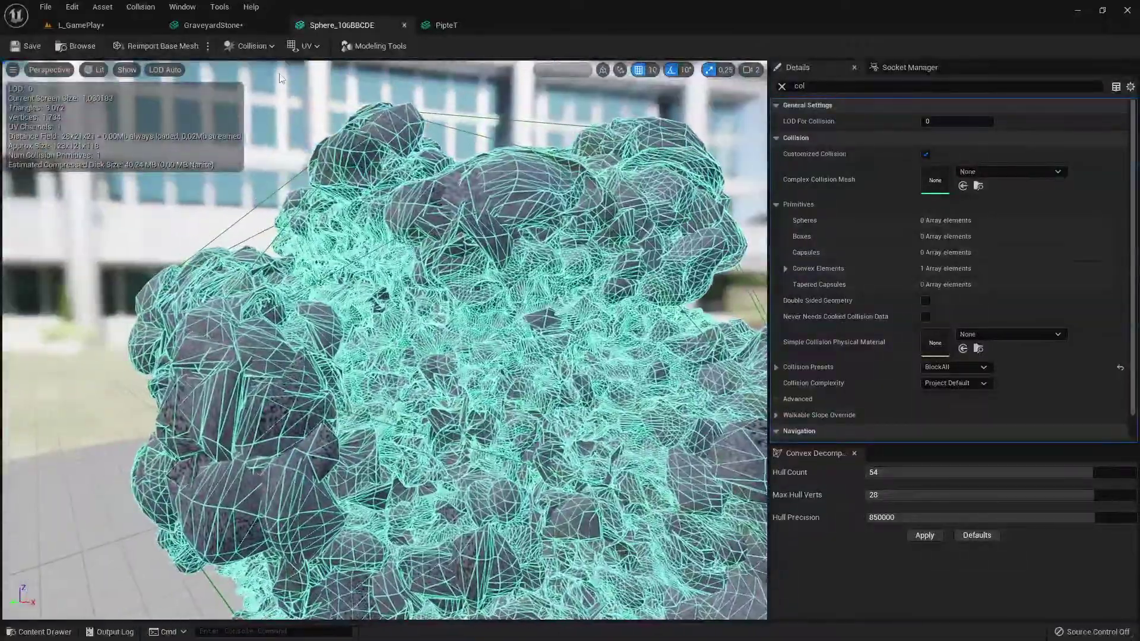
# Review the simplified collision options for PipteT again and examine the collision wireframe inside its hollow branches
pyautogui.click(447, 25)
pyautogui.moveTo(458, 112)
pyautogui.mouseDown(button='right')
pyautogui.moveTo(392, 113)
pyautogui.moveTo(487, 116)
pyautogui.moveTo(478, 118)
pyautogui.mouseUp(button='right')
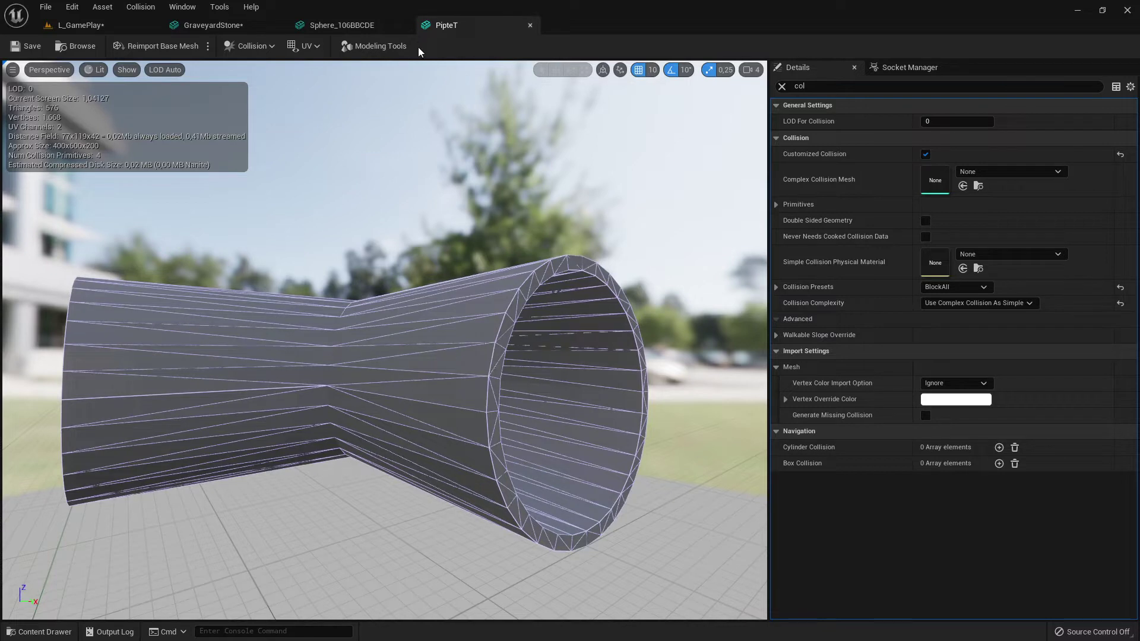
pyautogui.click(142, 8)
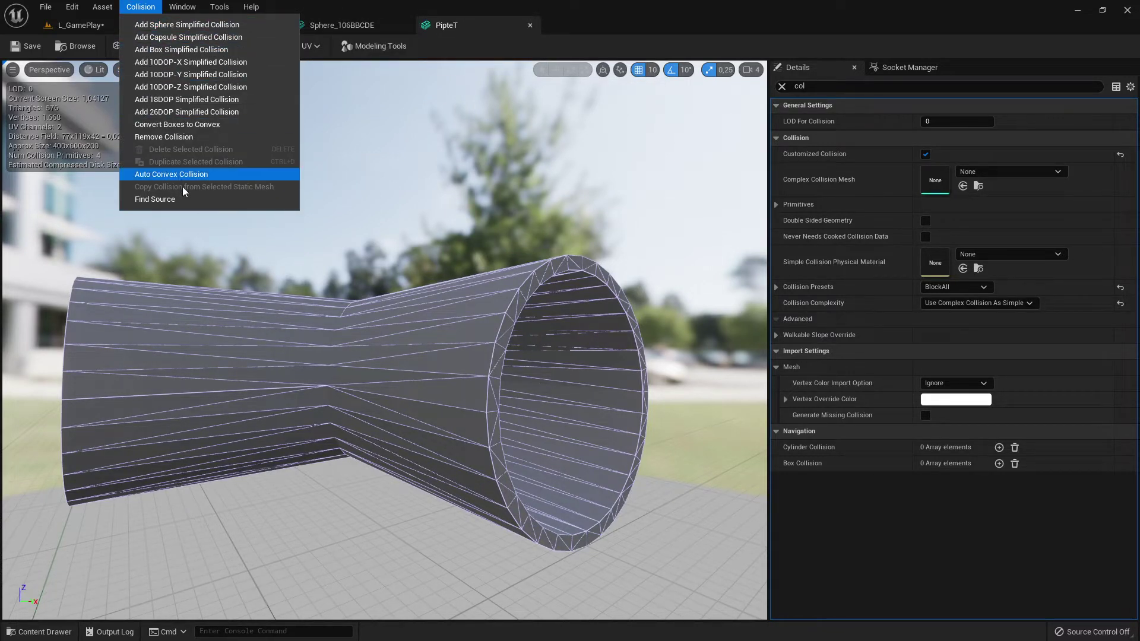
pyautogui.click(682, 366)
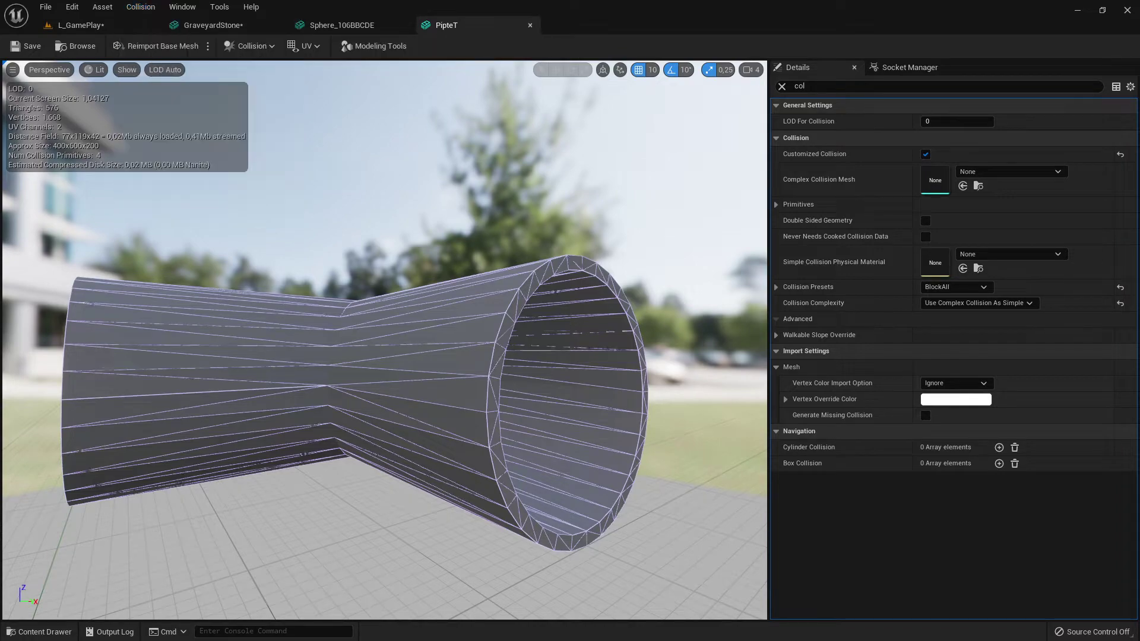
pyautogui.moveTo(682, 366)
pyautogui.mouseDown(button='right')
pyautogui.moveTo(617, 392)
pyautogui.moveTo(695, 369)
pyautogui.mouseUp(button='right')
pyautogui.moveTo(578, 353); pyautogui.dragTo(648, 341, button='right')
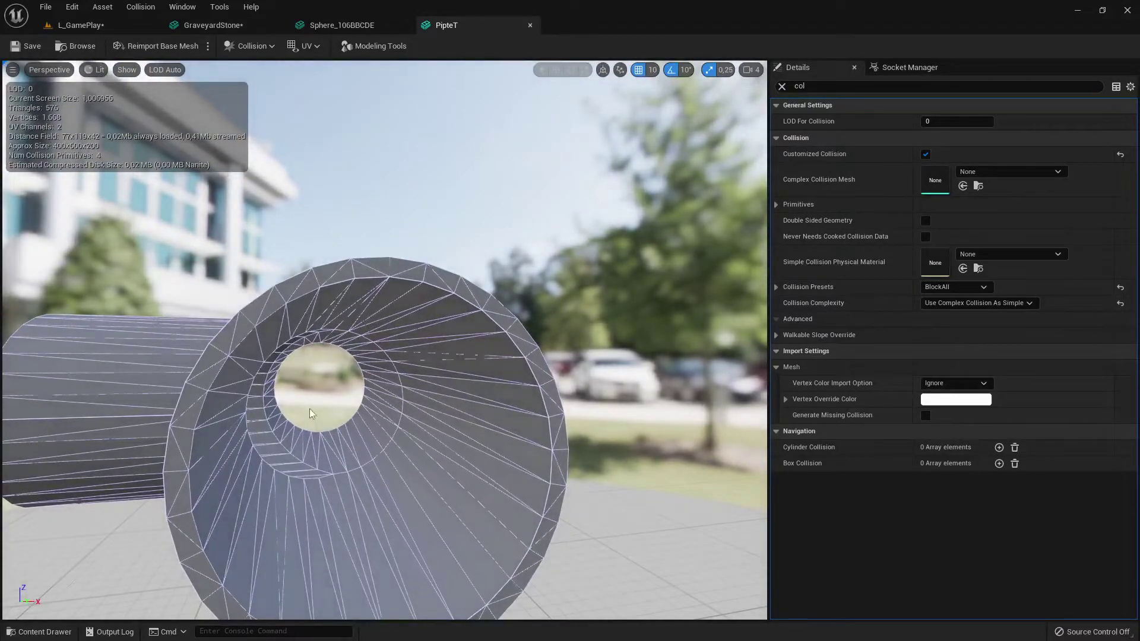
pyautogui.moveTo(310, 402); pyautogui.dragTo(333, 398, button='right')
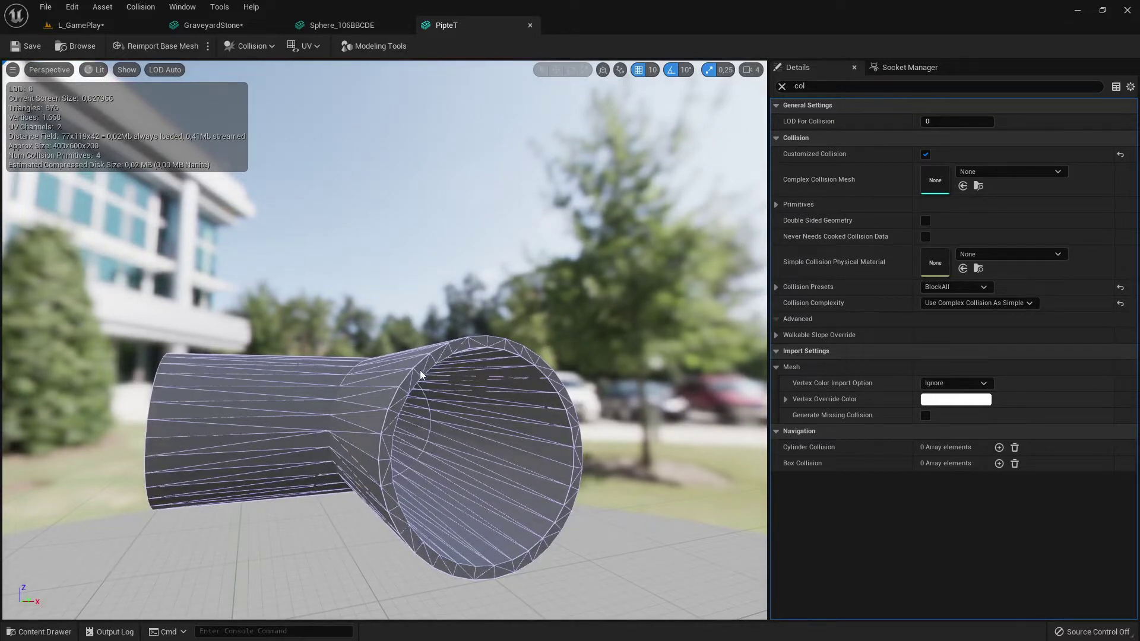
pyautogui.moveTo(412, 337); pyautogui.dragTo(344, 344)
pyautogui.moveTo(440, 310); pyautogui.dragTo(412, 250)
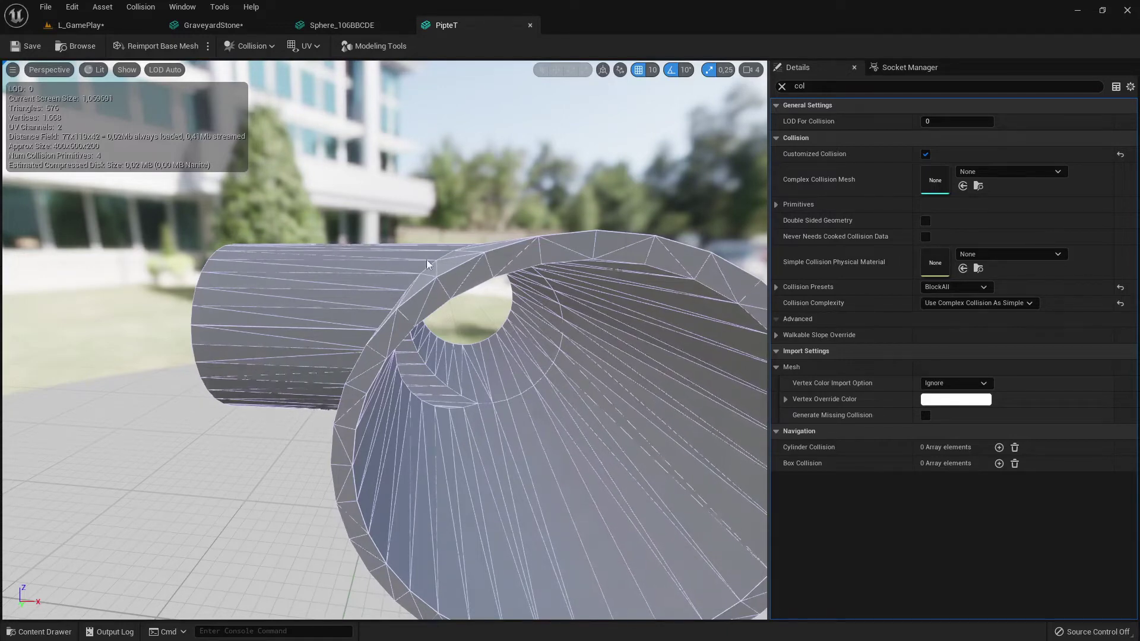
# Go back to the L_GamePlay level, look over the Modeling Mode tools, return to Select Mode and view the placed pipe
pyautogui.click(73, 26)
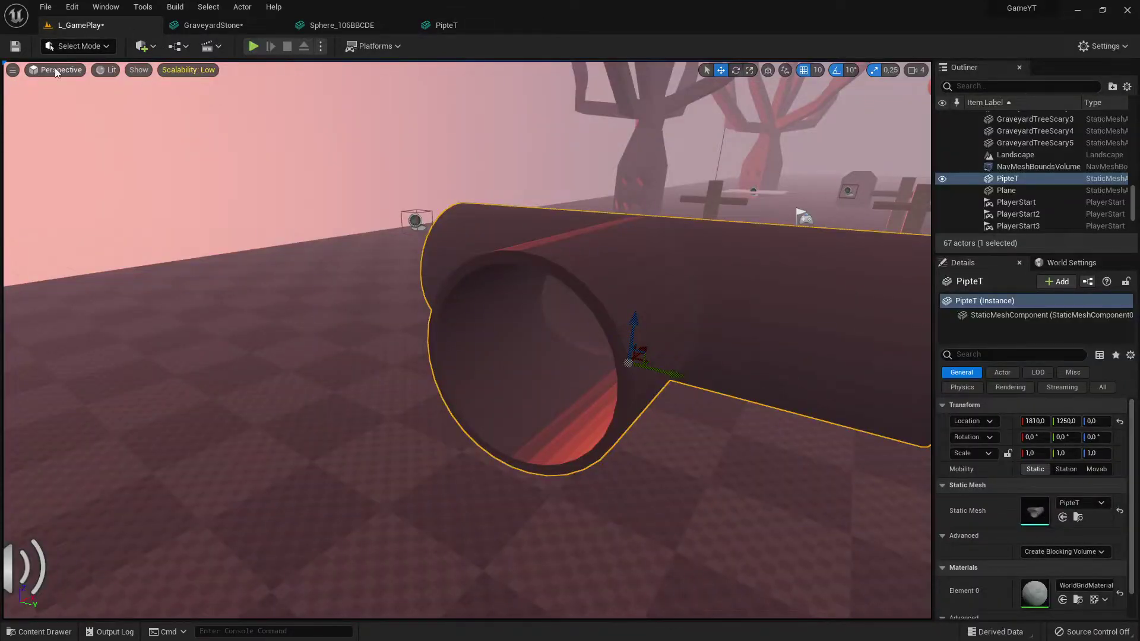
pyautogui.click(78, 46)
pyautogui.click(98, 119)
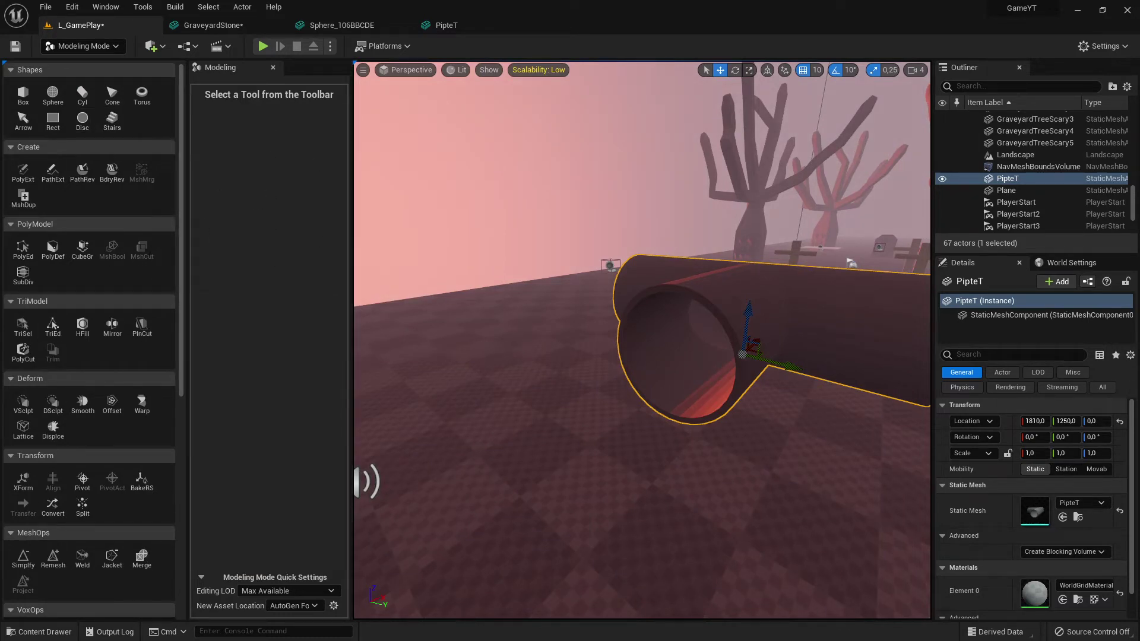
pyautogui.click(428, 333)
pyautogui.click(119, 47)
pyautogui.click(92, 65)
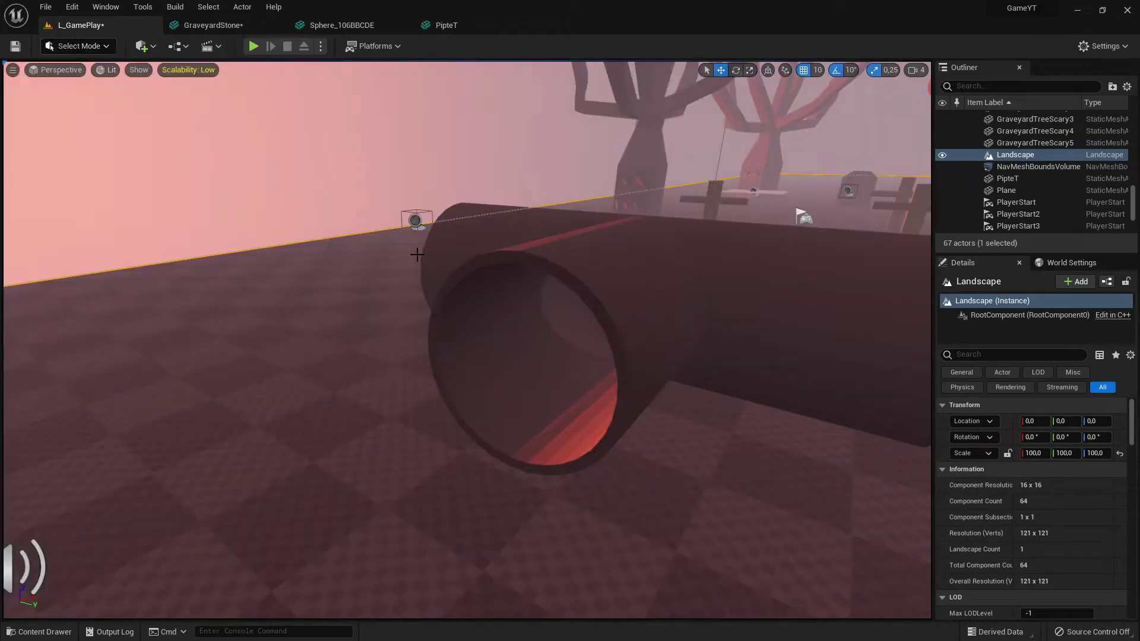
pyautogui.moveTo(351, 263); pyautogui.dragTo(451, 261, button='right')
pyautogui.moveTo(467, 341); pyautogui.dragTo(317, 264, button='right')
# Switch to Chrome and find the collision mesh naming table in the FBX Static Mesh Pipeline documentation's Collision section
pyautogui.hotkey('alt', 'Tab')
pyautogui.hotkey('alt', 'Tab')
pyautogui.hotkey('alt', 'Tab')
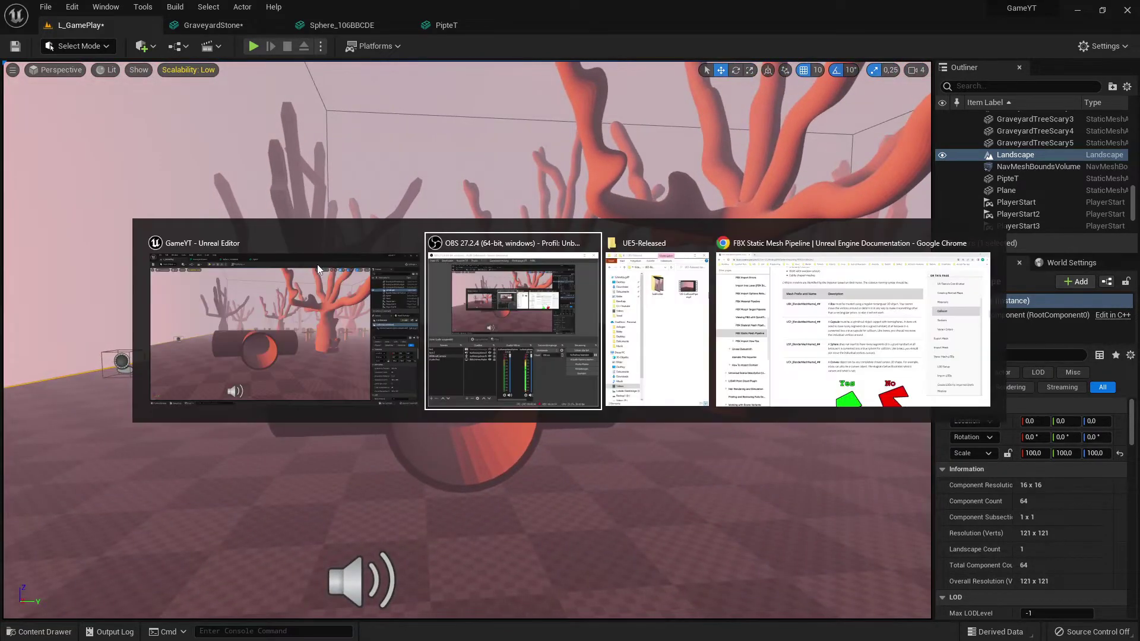
pyautogui.scroll(18, 216, 253)
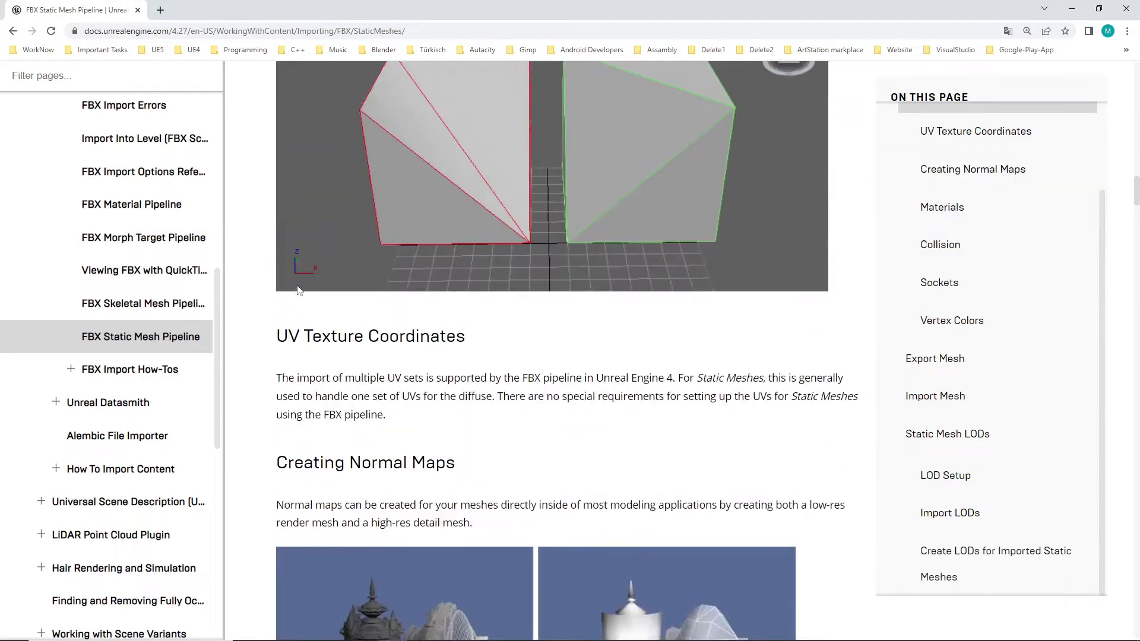
pyautogui.scroll(5, 369, 290)
pyautogui.scroll(-20, 406, 309)
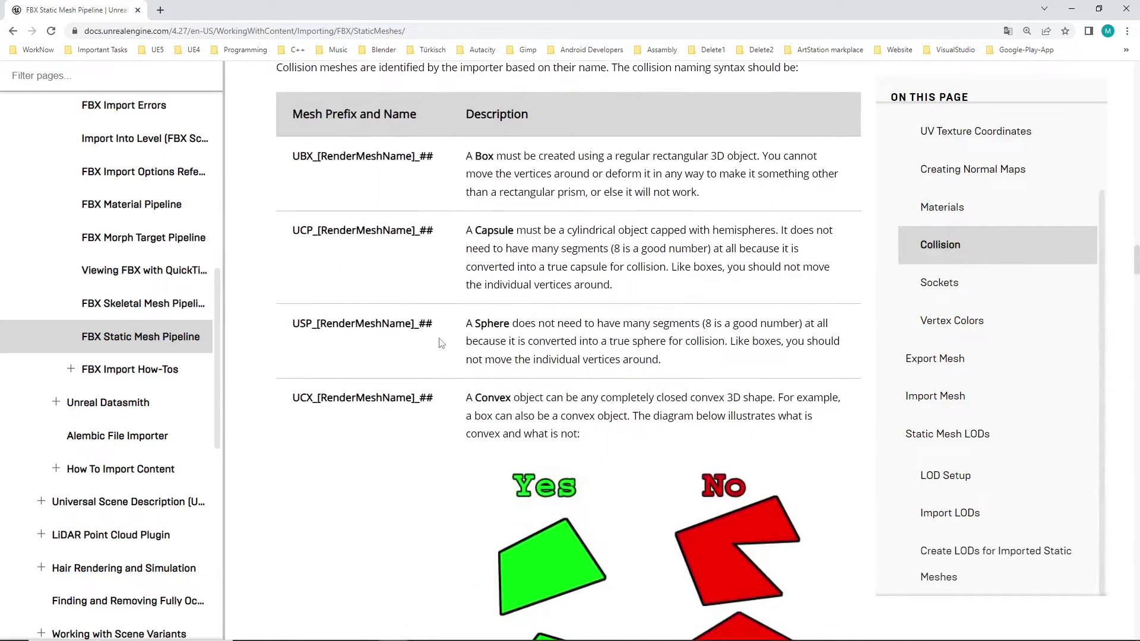
pyautogui.scroll(2, 392, 327)
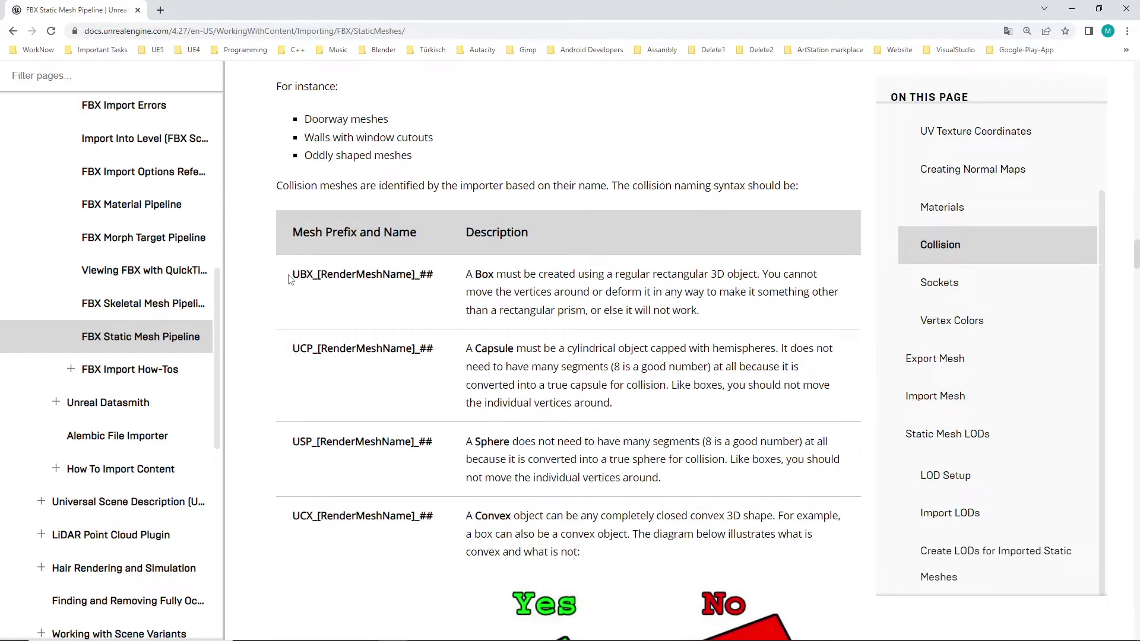
# Highlight the UBX_[RenderMeshName]_## entry and read the box, capsule, sphere and convex naming rules down to the convex shape diagram
pyautogui.moveTo(290, 276); pyautogui.dragTo(435, 277)
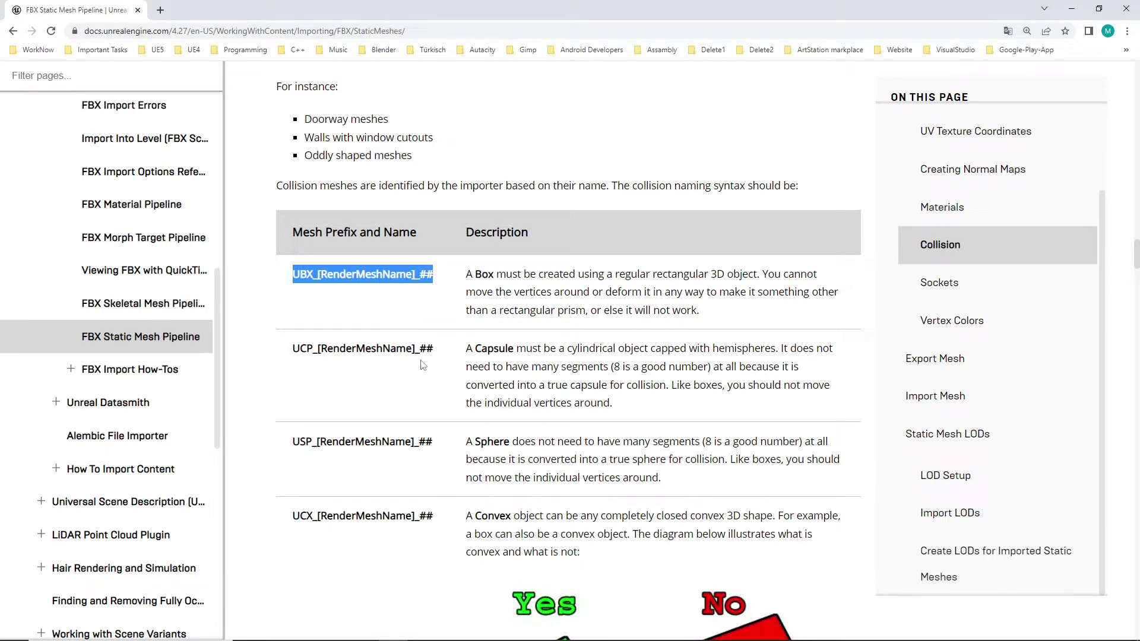
pyautogui.scroll(-2, 434, 387)
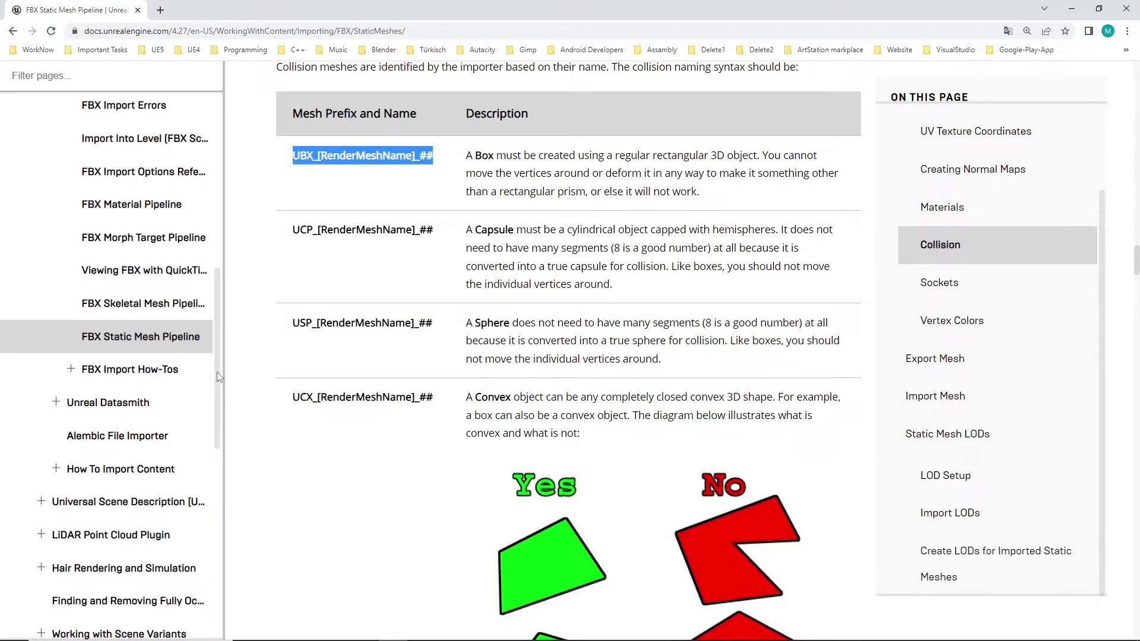
pyautogui.scroll(5, 119, 306)
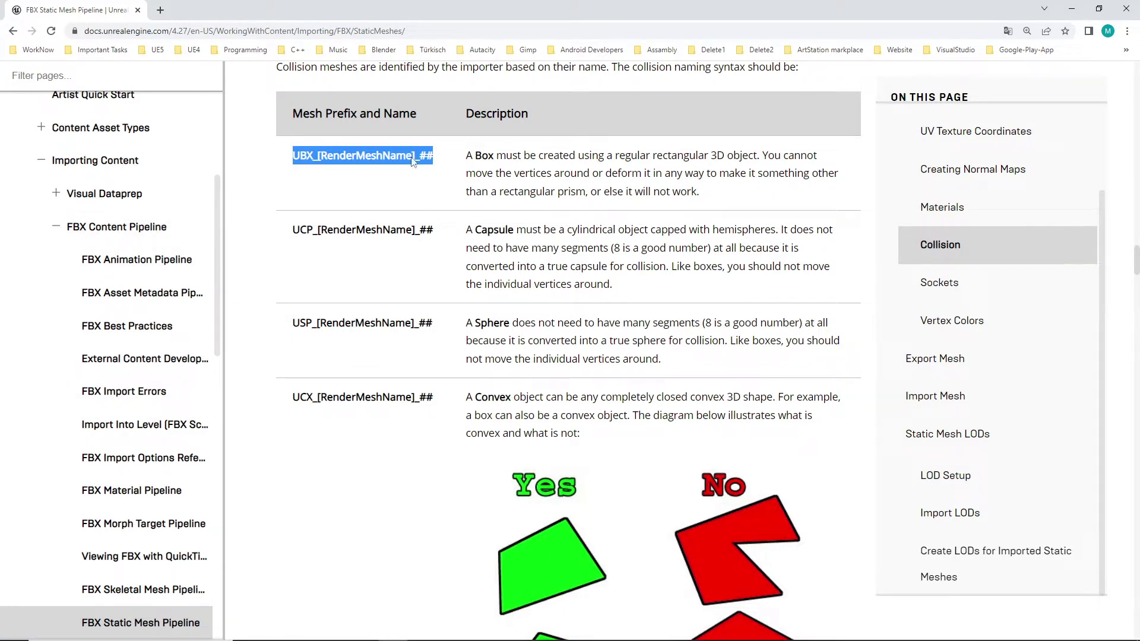
pyautogui.scroll(2, 437, 333)
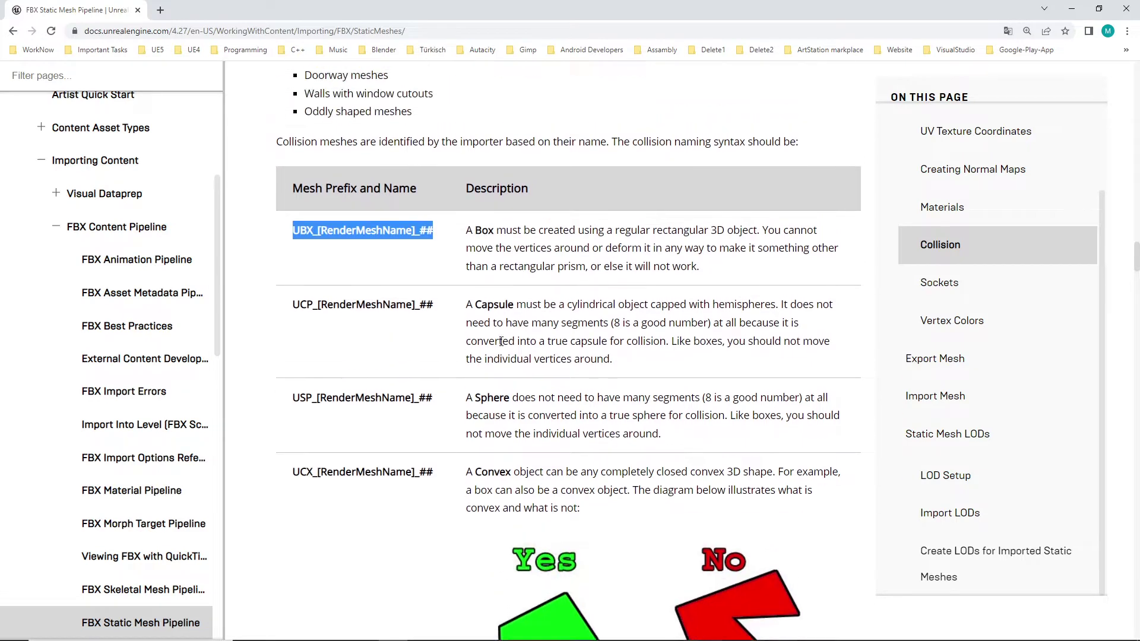
pyautogui.click(368, 304)
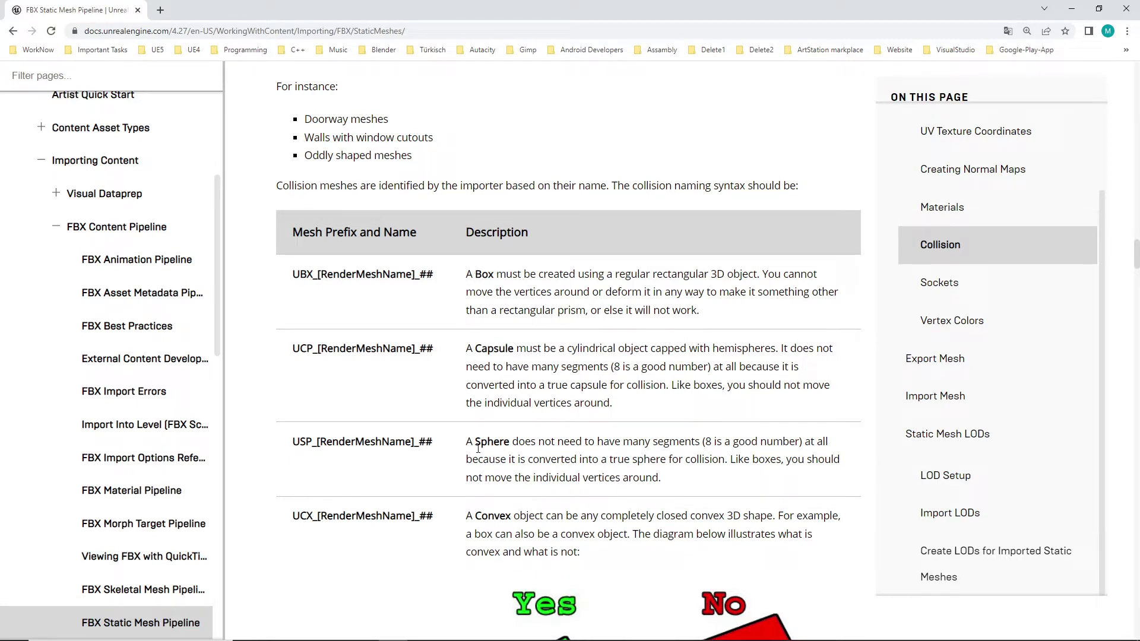
pyautogui.scroll(-4, 476, 408)
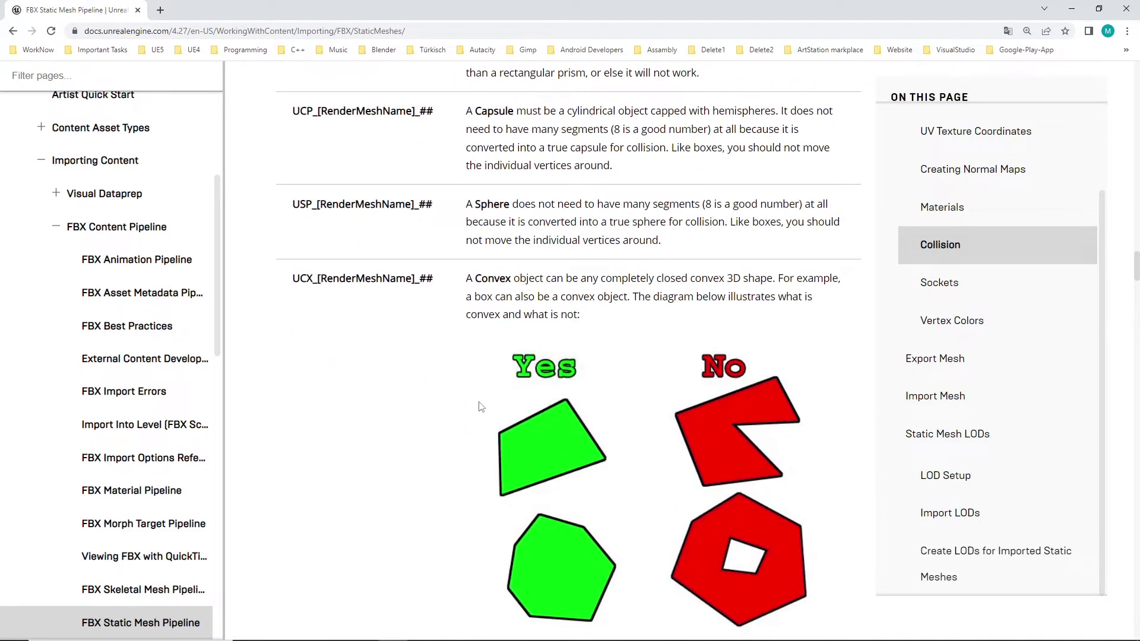
# Switch back to Unreal Editor, view PipteT's hollow mesh, and inspect the displaced sphere's dense collision wireframe up close
pyautogui.click(1072, 9)
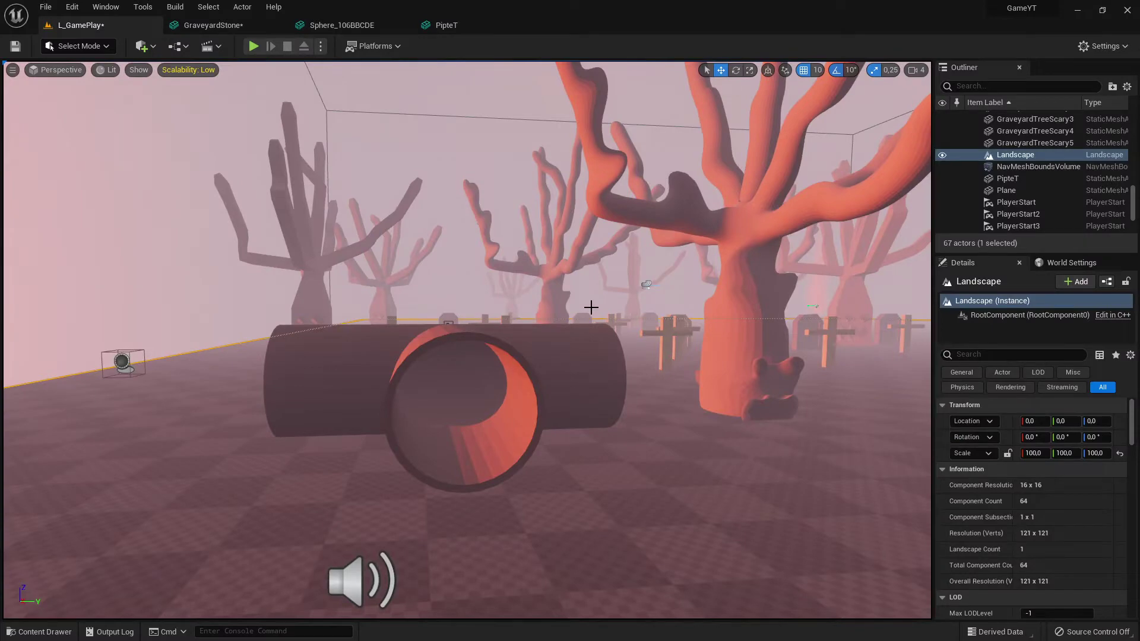
pyautogui.click(447, 25)
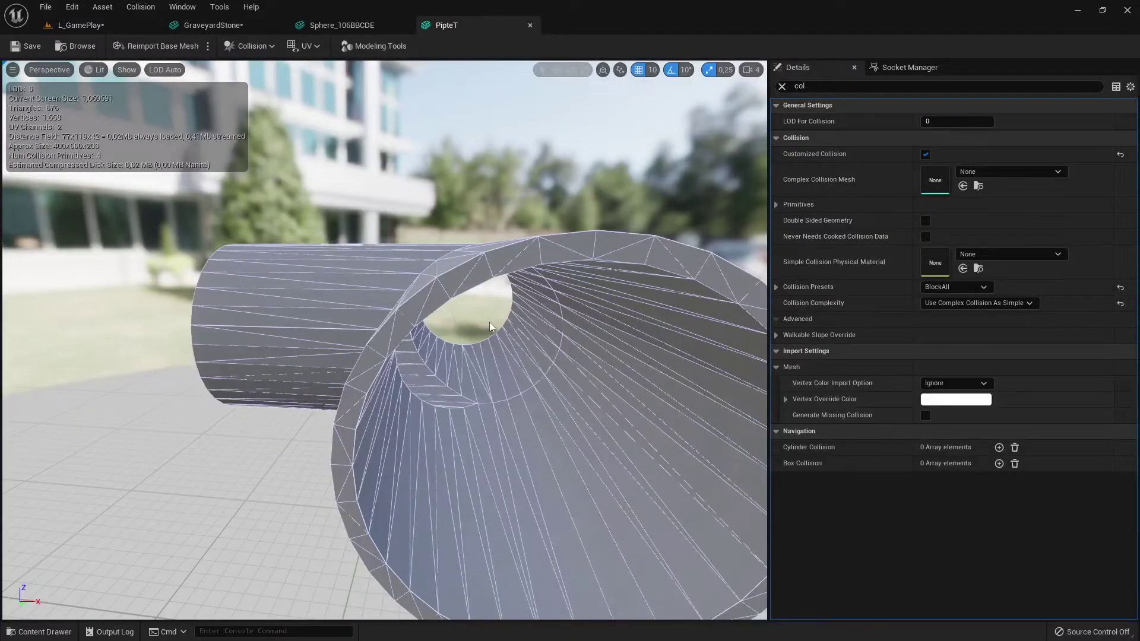
pyautogui.click(341, 24)
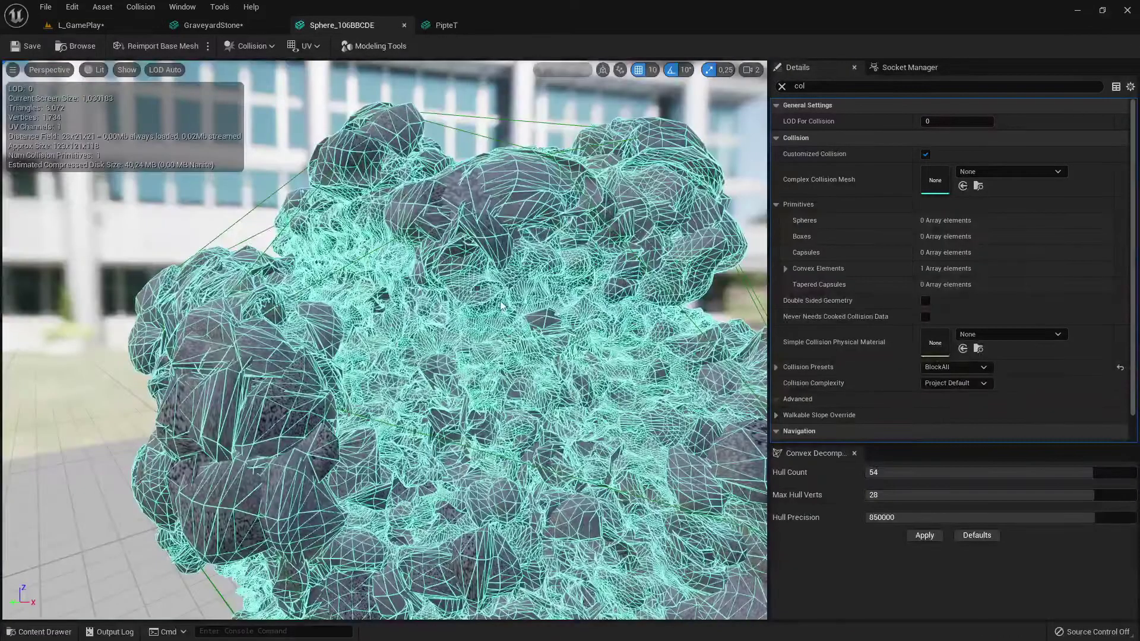
pyautogui.moveTo(500, 306)
pyautogui.mouseDown(button='right')
pyautogui.moveTo(511, 300)
pyautogui.moveTo(492, 305)
pyautogui.mouseUp(button='right')
pyautogui.scroll(5, 492, 304)
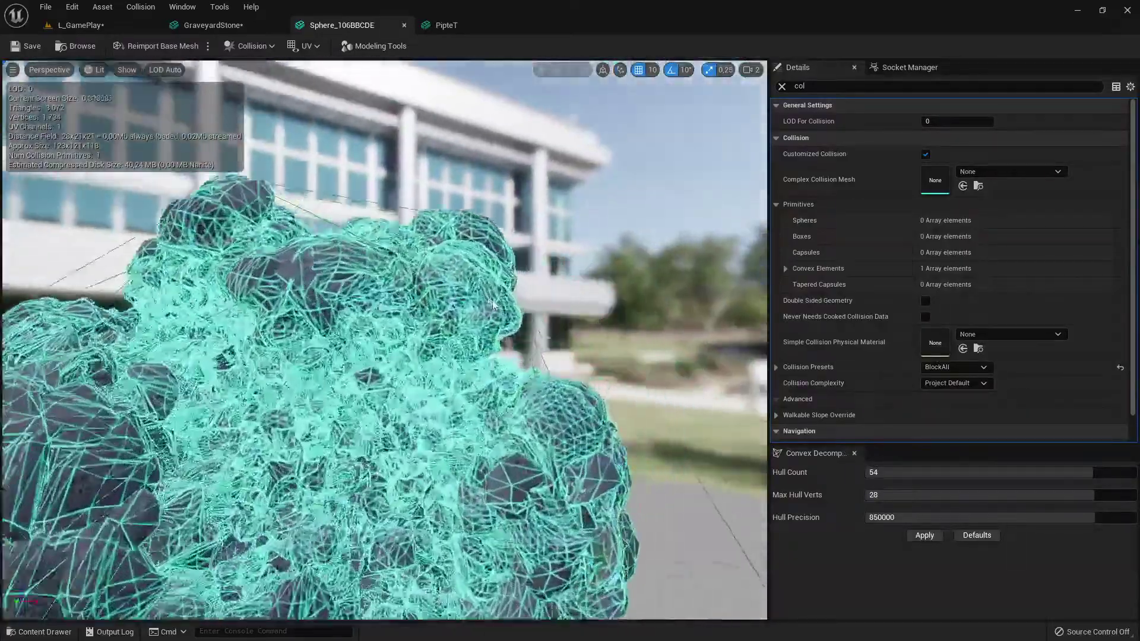
# Look over the simplified collision options for the displaced sphere and examine its collision wireframe from several angles
pyautogui.click(141, 7)
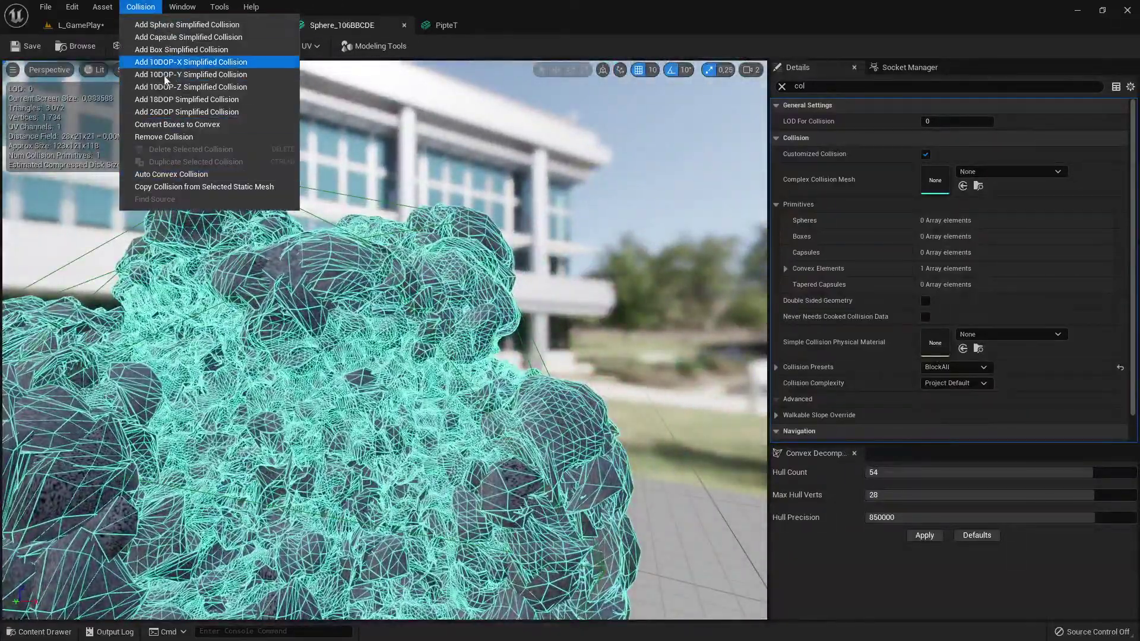
pyautogui.click(165, 76)
pyautogui.scroll(-5, 492, 337)
pyautogui.scroll(6, 492, 337)
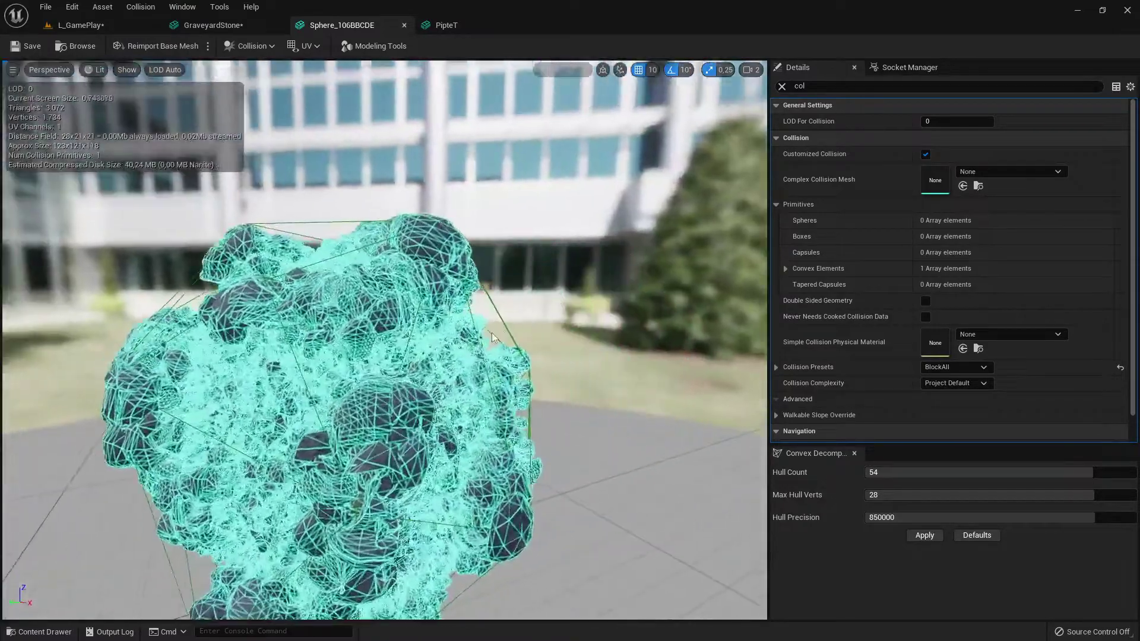
pyautogui.scroll(1, 492, 338)
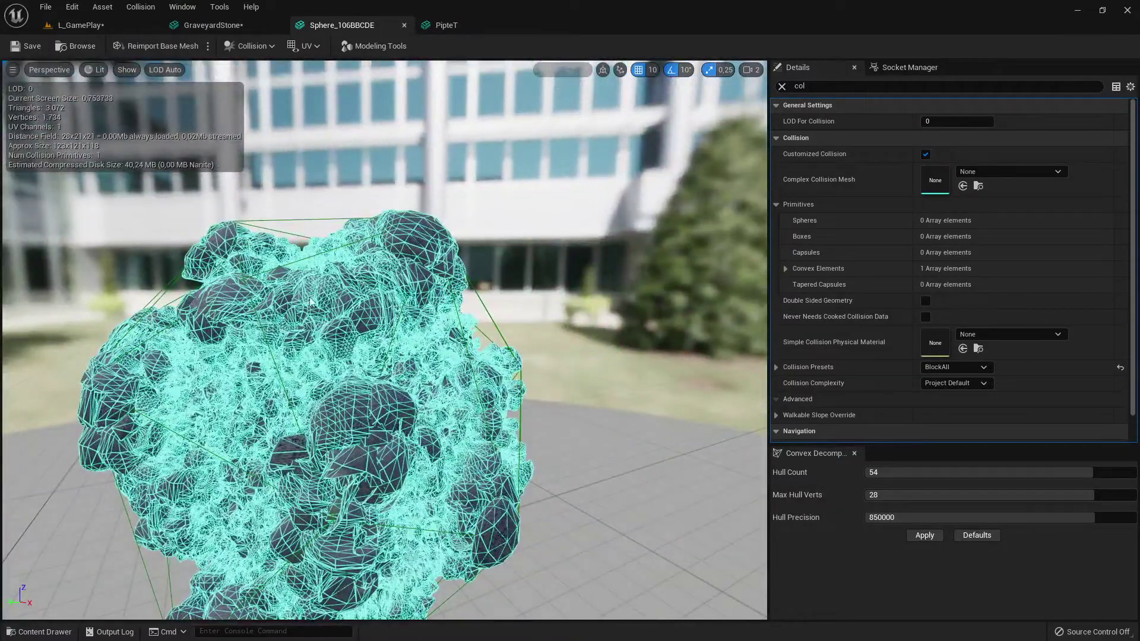
pyautogui.moveTo(311, 302); pyautogui.dragTo(402, 322)
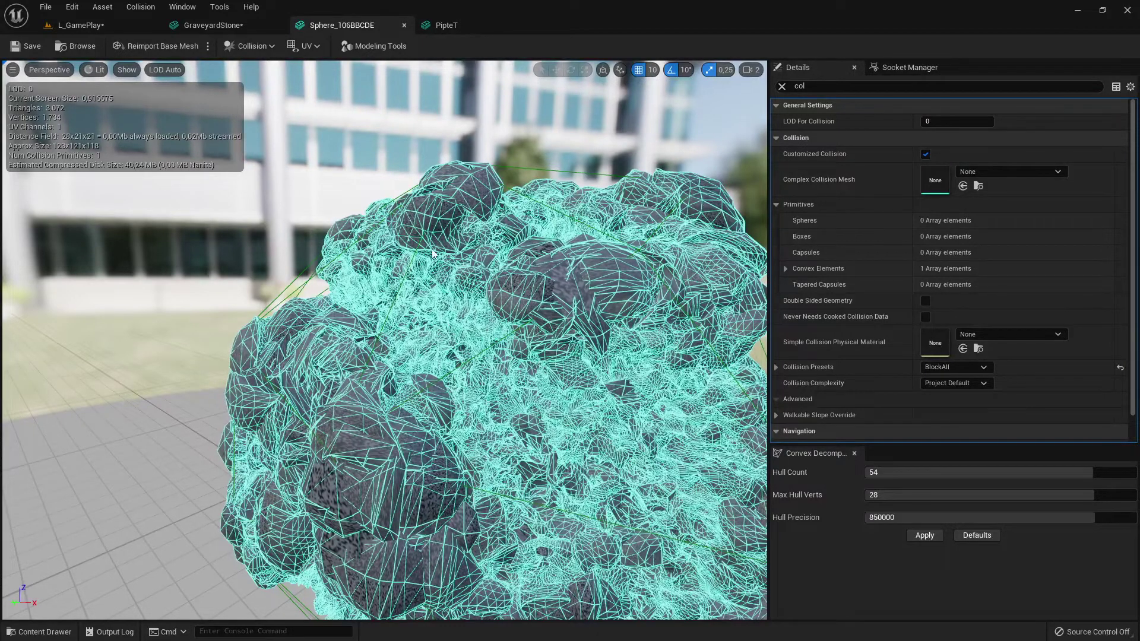
pyautogui.moveTo(381, 239)
pyautogui.mouseDown(button='right')
pyautogui.moveTo(511, 267)
pyautogui.moveTo(392, 262)
pyautogui.moveTo(475, 279)
pyautogui.moveTo(410, 268)
pyautogui.moveTo(398, 225)
pyautogui.moveTo(380, 229)
pyautogui.moveTo(446, 253)
pyautogui.moveTo(380, 262)
pyautogui.moveTo(391, 271)
pyautogui.moveTo(383, 243)
pyautogui.mouseUp(button='right')
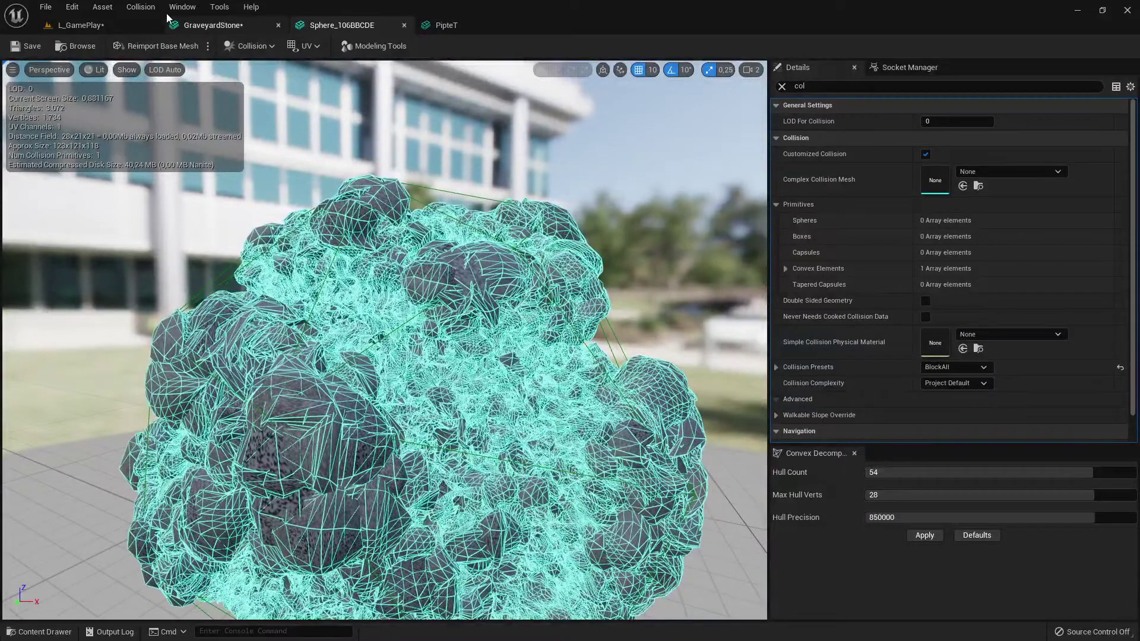
# Review the sphere's Auto Convex Collision option, check the documentation's convex shape diagram in Chrome, and return to Unreal Editor
pyautogui.click(140, 6)
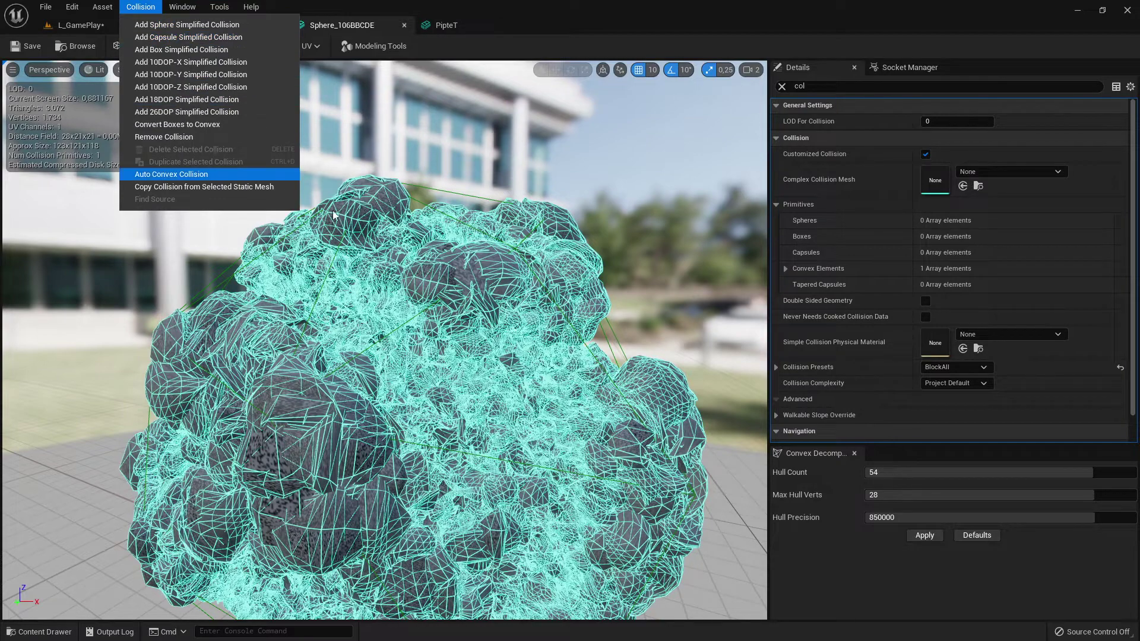
pyautogui.hotkey('alt', 'Tab')
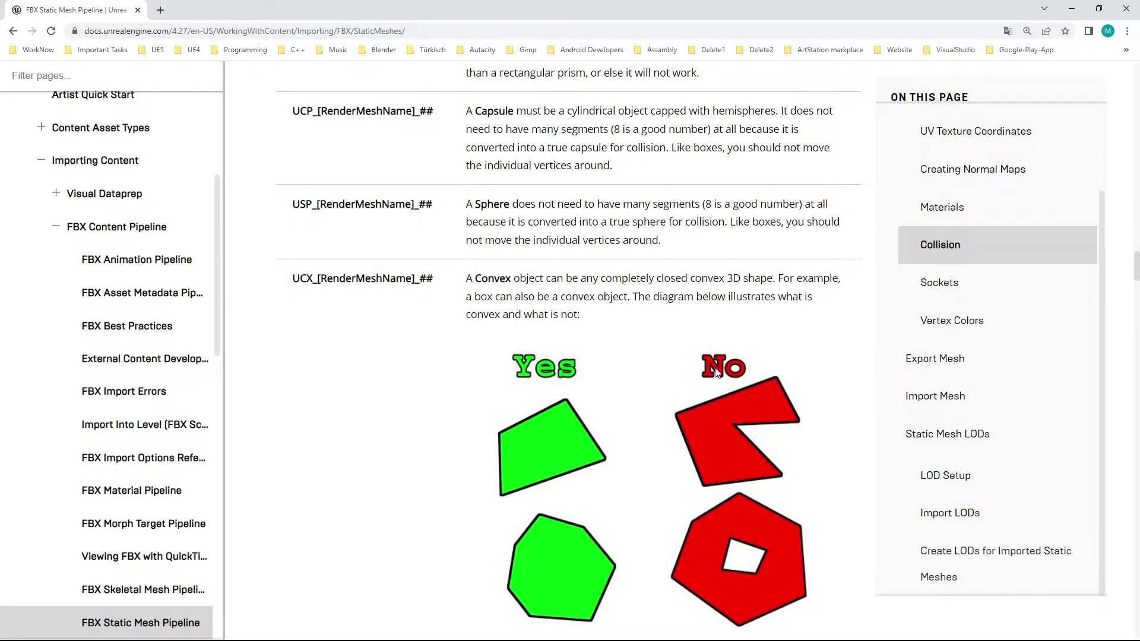
pyautogui.hotkey('alt', 'Tab')
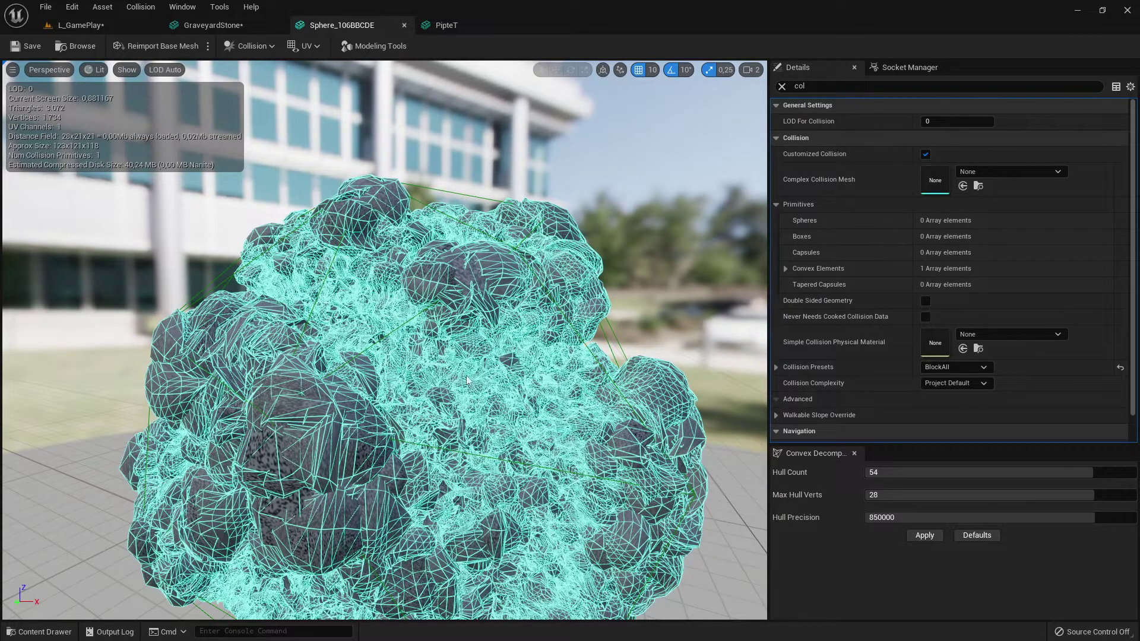
# Inspect the displaced sphere's collision wireframe near and far, and compare it with the PipteT mesh before returning to the sphere
pyautogui.scroll(5, 481, 356)
pyautogui.scroll(-5, 498, 317)
pyautogui.moveTo(422, 303); pyautogui.dragTo(424, 307, button='right')
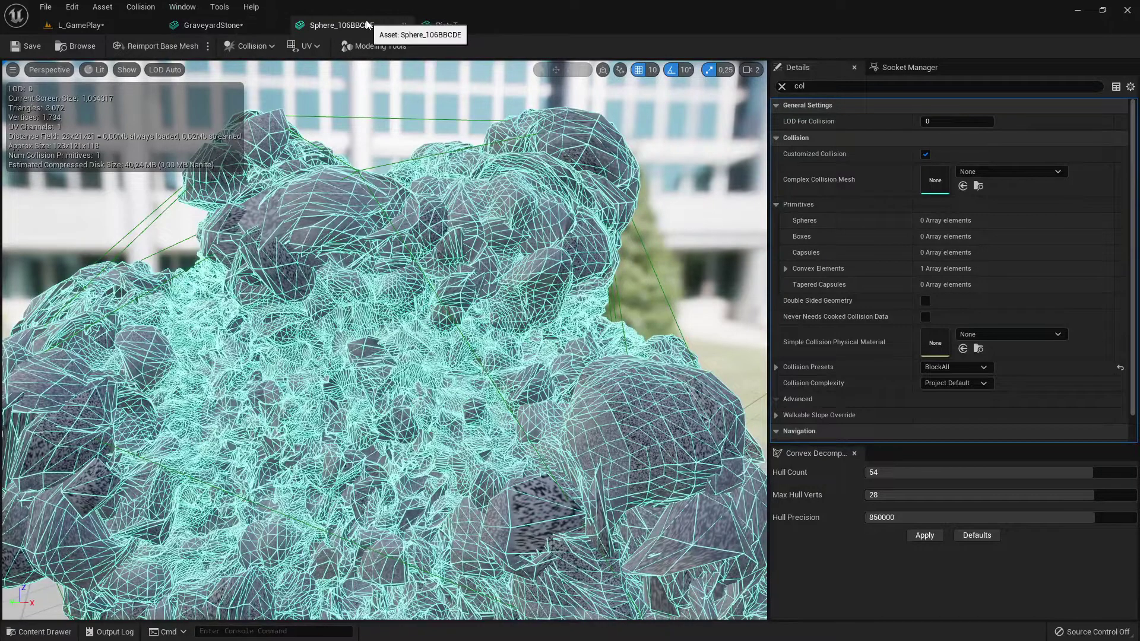
pyautogui.click(447, 25)
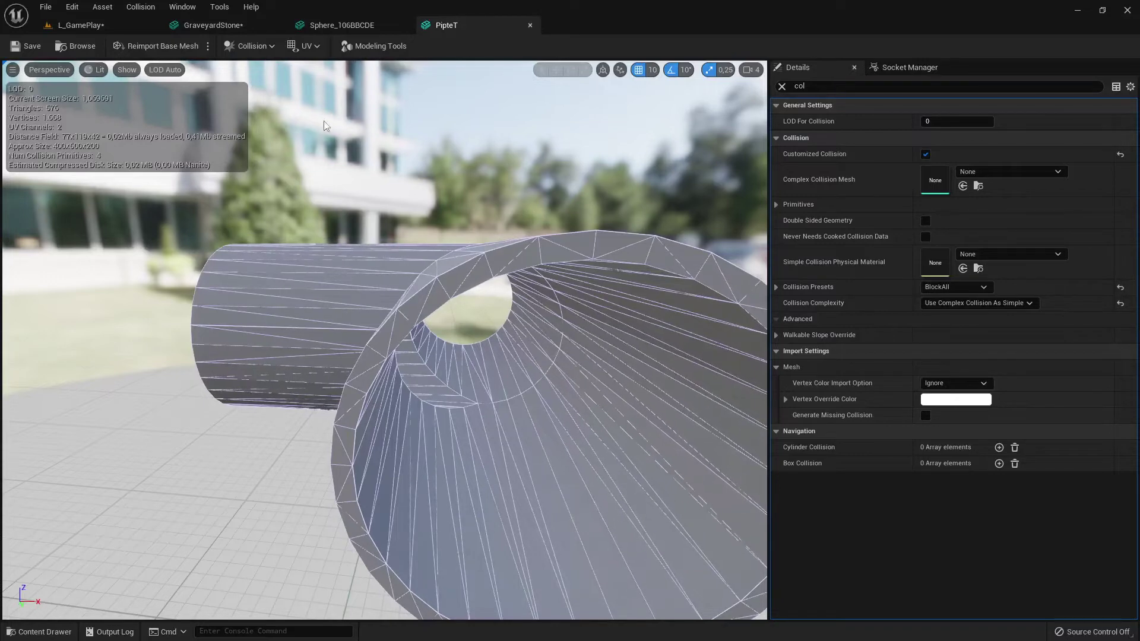
pyautogui.click(305, 26)
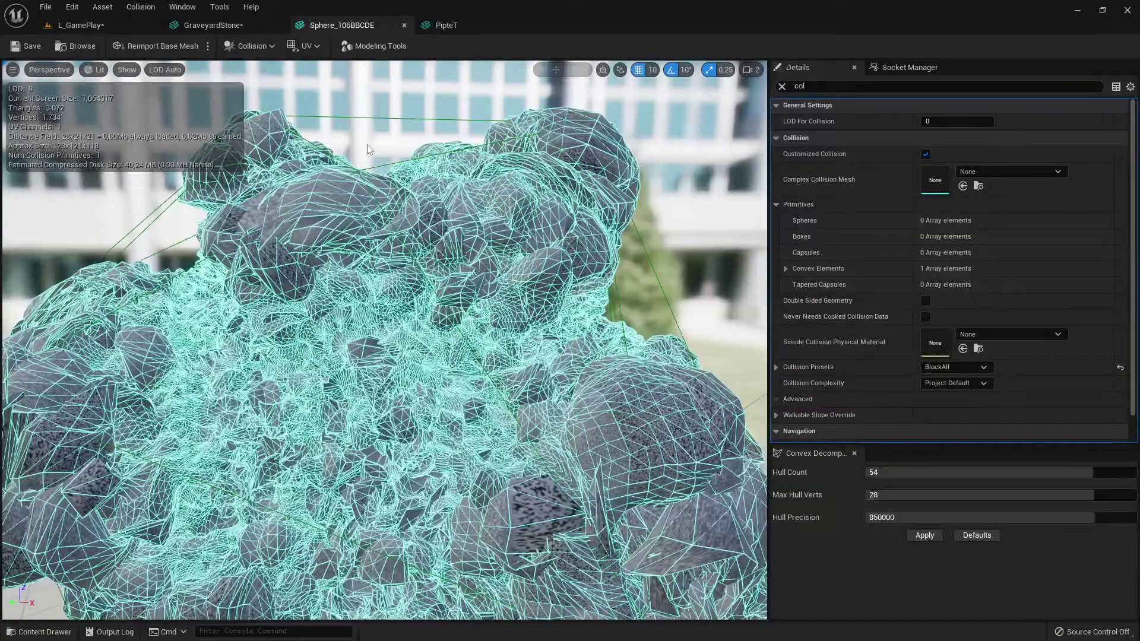